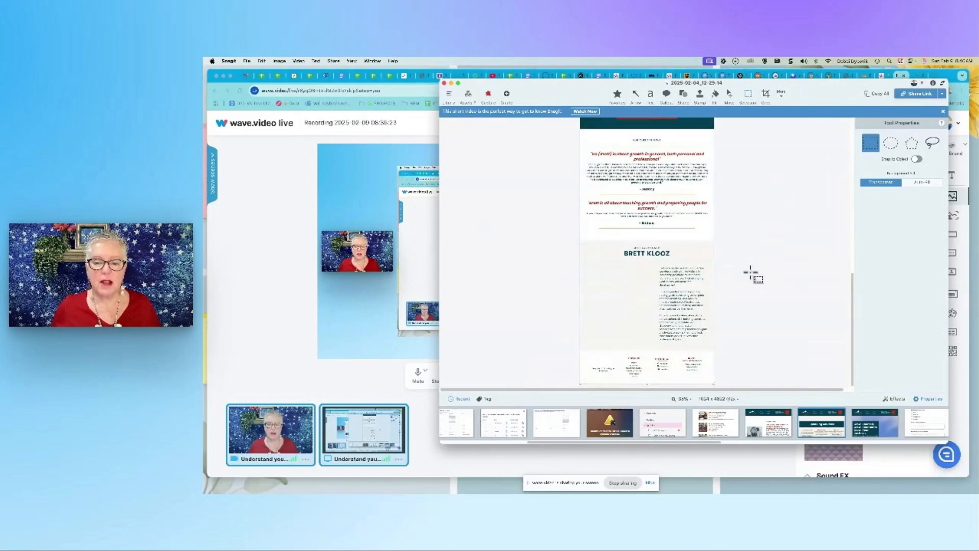
- Examine the full-page Speaking Services screenshot, from its header and service sections down to the testimonials and footer
scroll(752, 274, up, 8)
scroll(760, 276, up, 6)
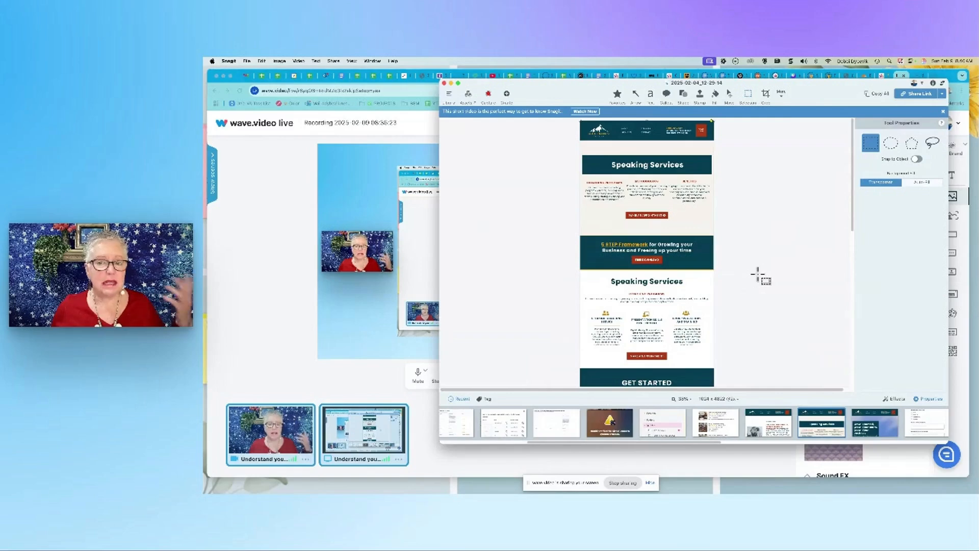
scroll(758, 276, down, 5)
scroll(759, 275, down, 1)
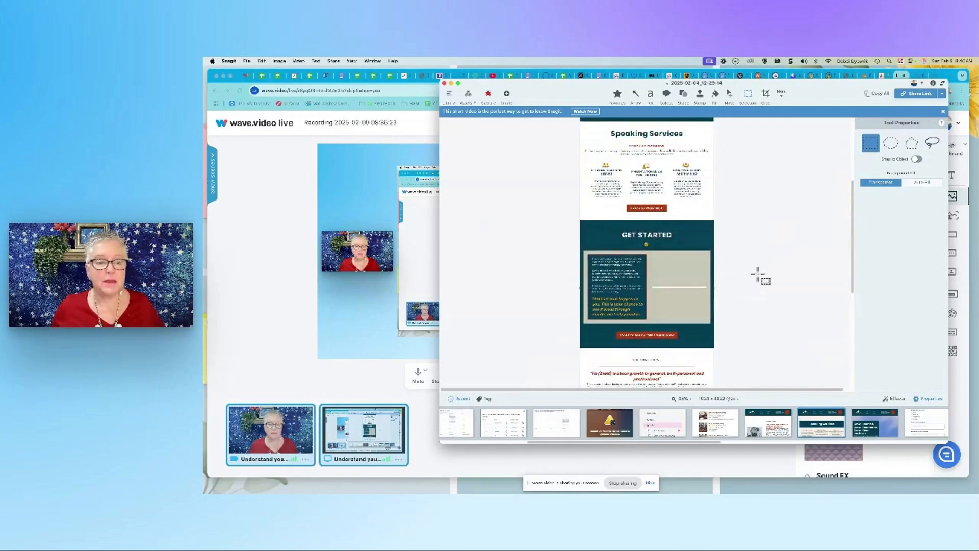
scroll(758, 275, up, 6)
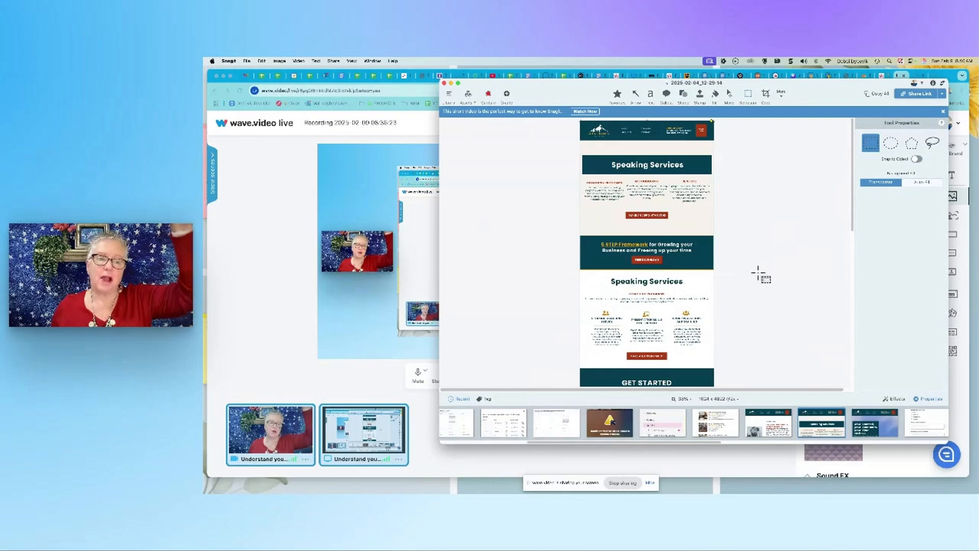
scroll(758, 274, down, 15)
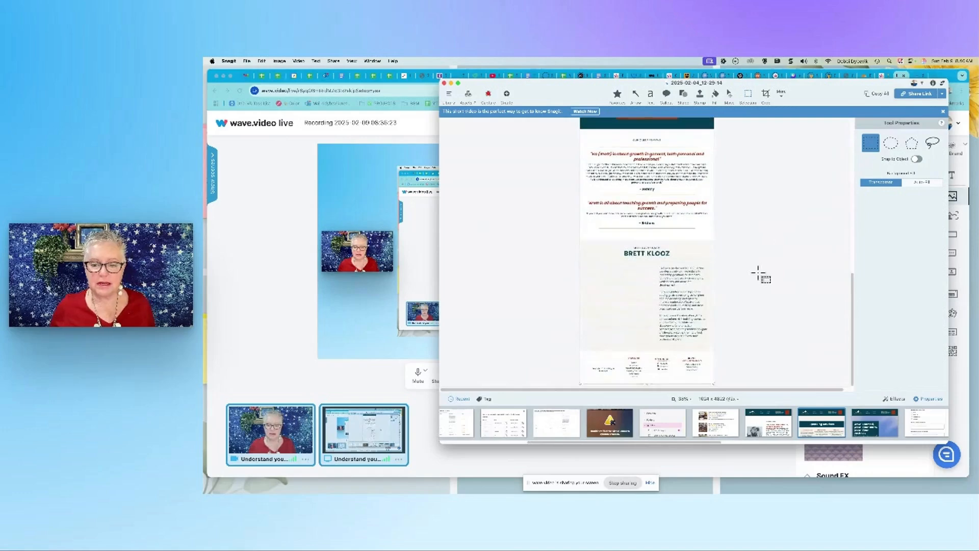
scroll(699, 368, up, 3)
click(690, 398)
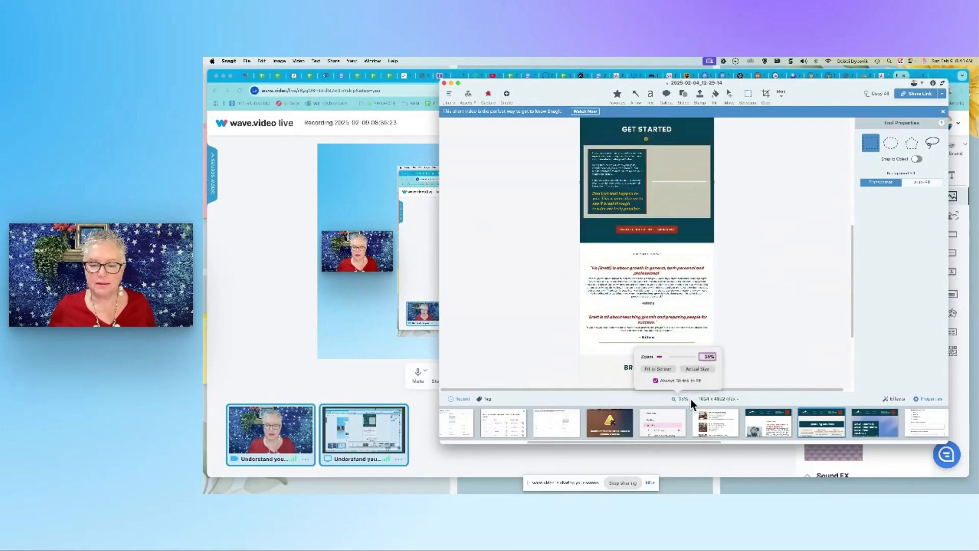
mouse_move(665, 359)
mouse_down()
mouse_move(684, 363)
mouse_move(664, 358)
mouse_up()
scroll(759, 296, up, 2)
scroll(758, 296, up, 4)
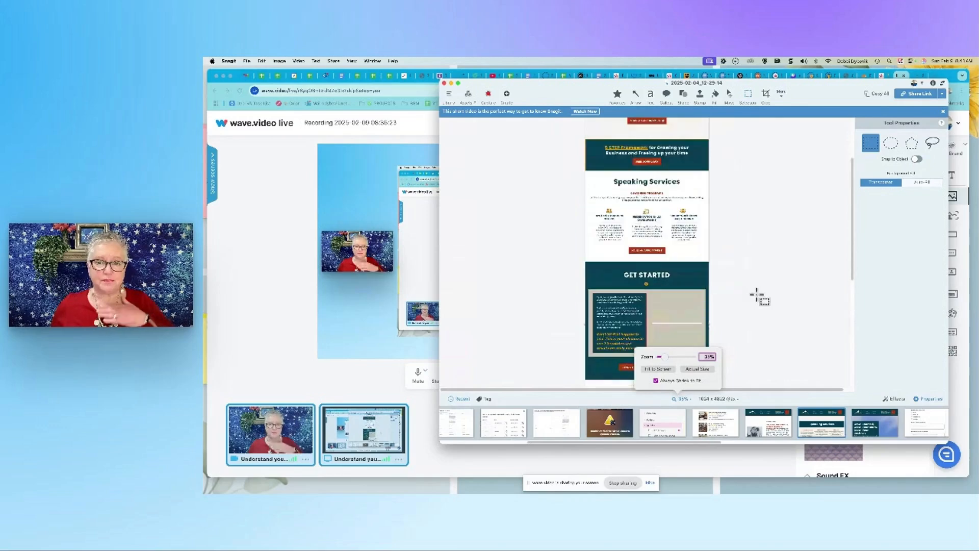
scroll(757, 293, up, 1)
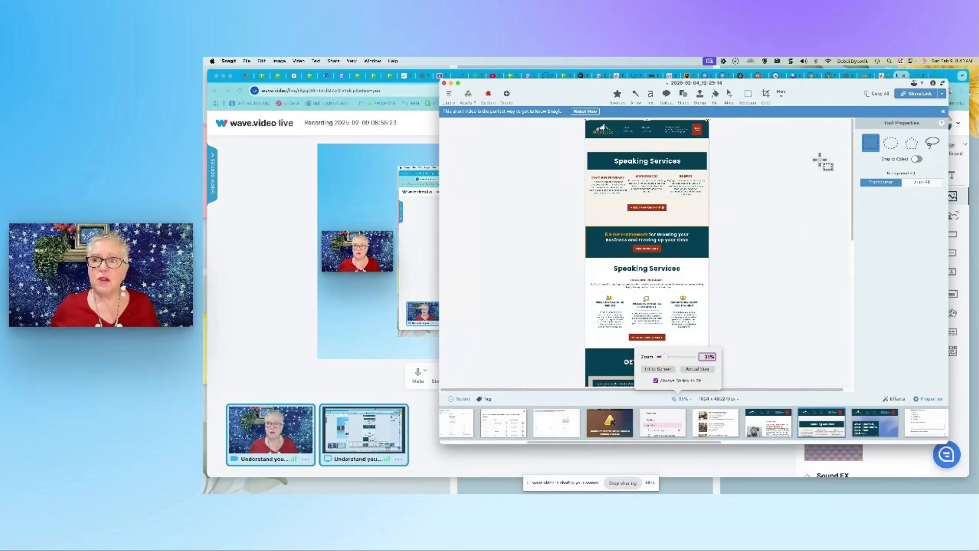
- Move the reference screenshot window out of the way and switch to the page builder, showing the page header
click(831, 88)
drag(830, 88, 712, 136)
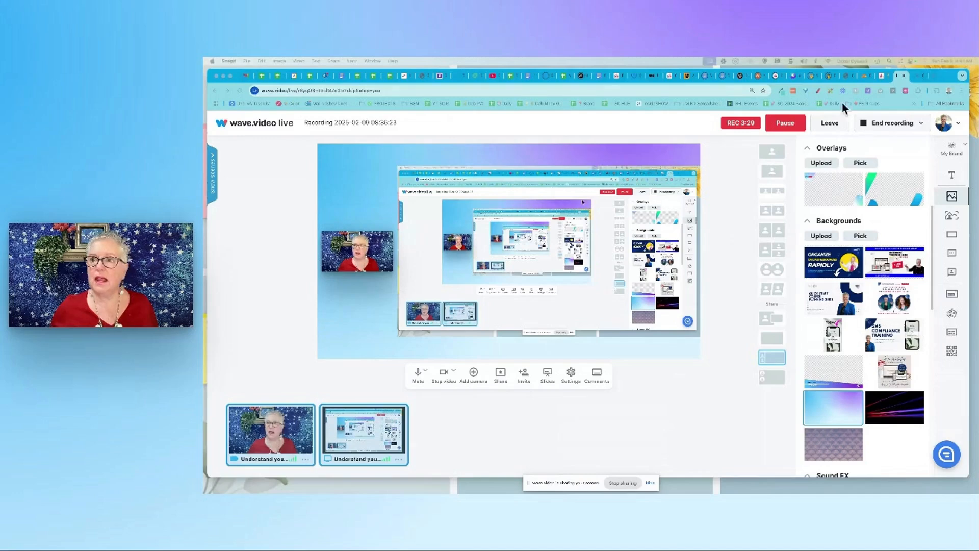
click(918, 79)
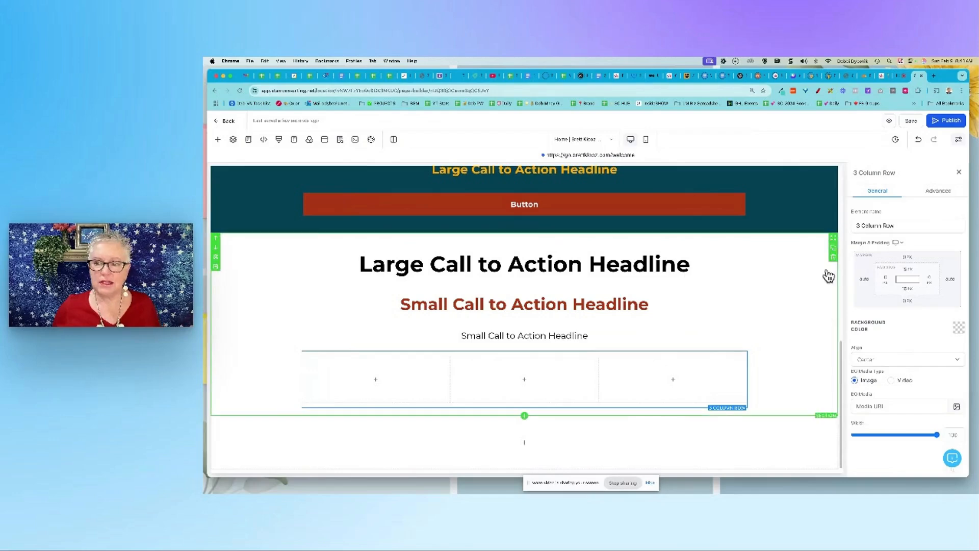
scroll(817, 341, up, 10)
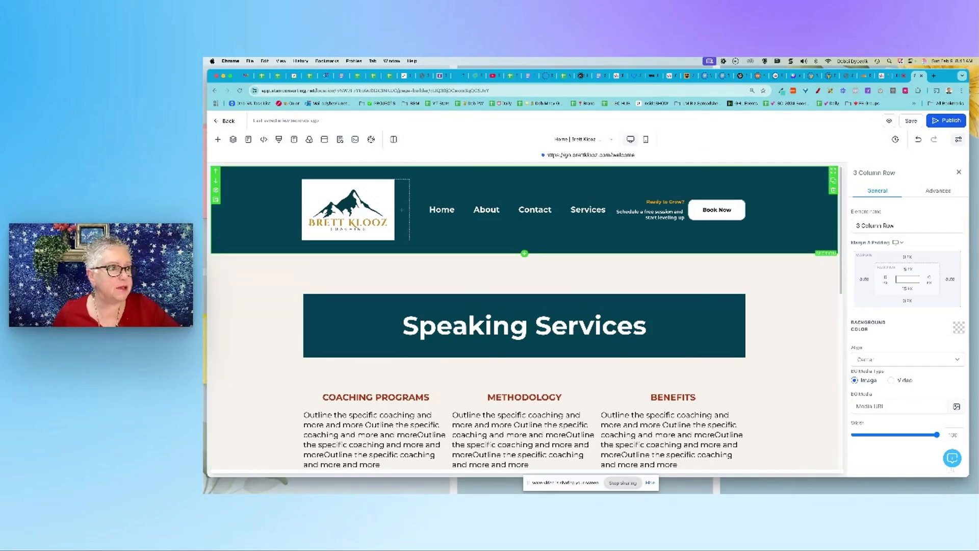
- Compare the reference screenshot with the page being built, section by section from the header to the empty three-column row
drag(589, 492, 760, 93)
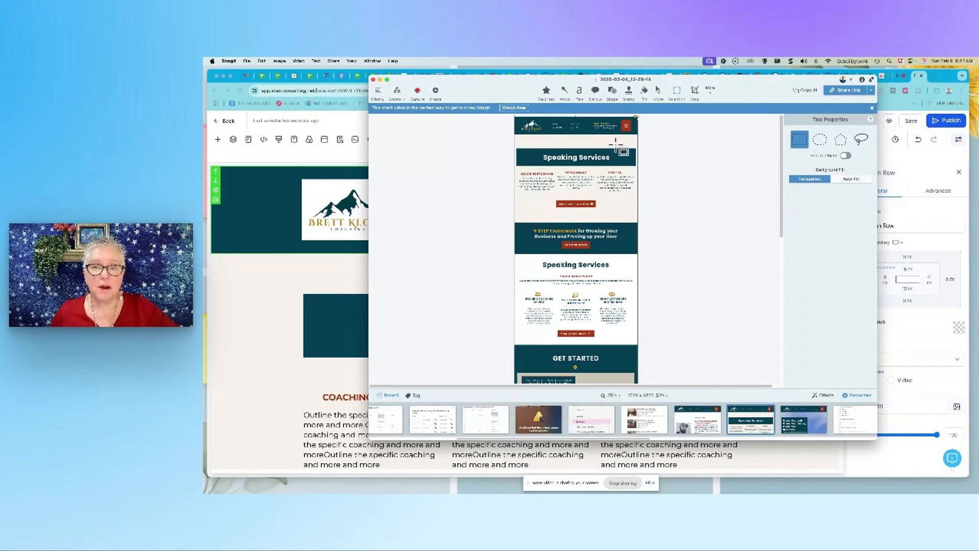
drag(757, 86, 108, 147)
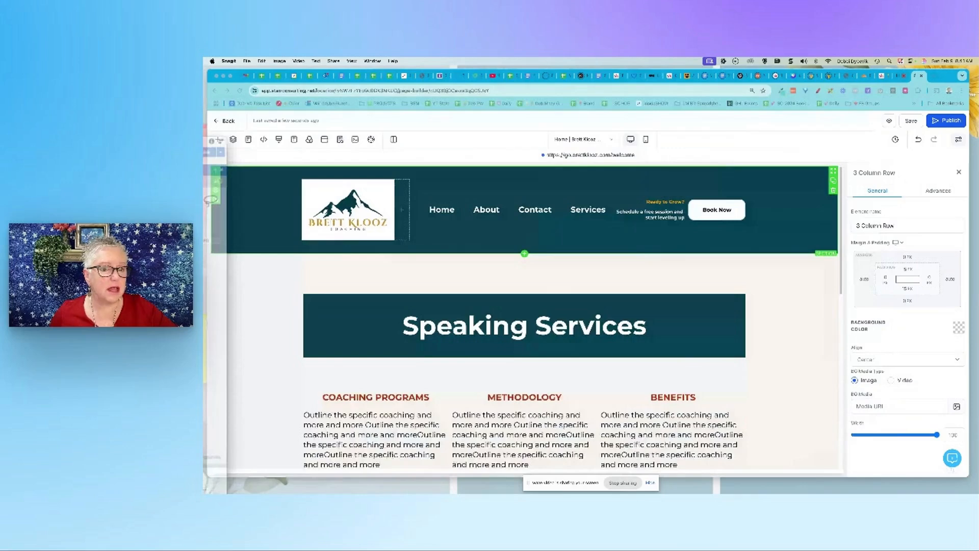
scroll(816, 299, down, 1)
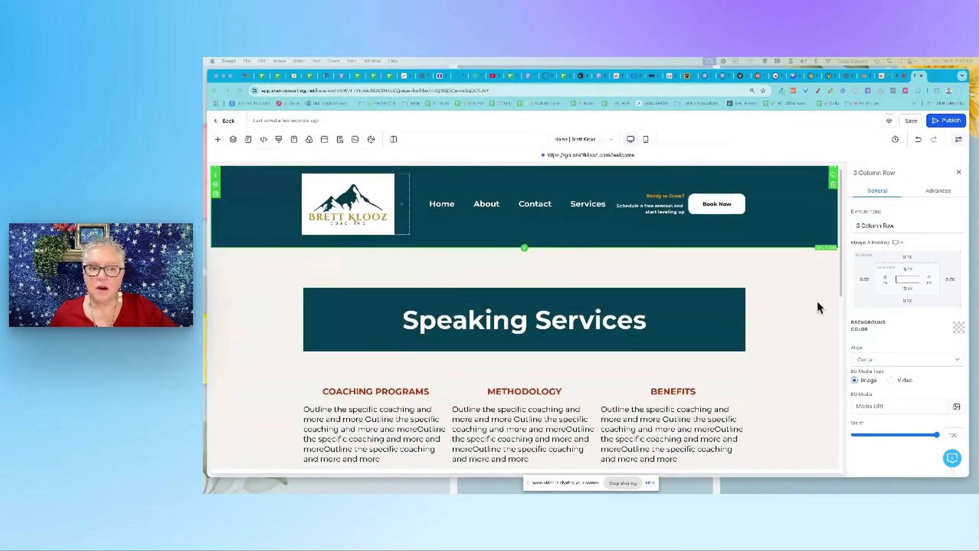
scroll(818, 291, up, 1)
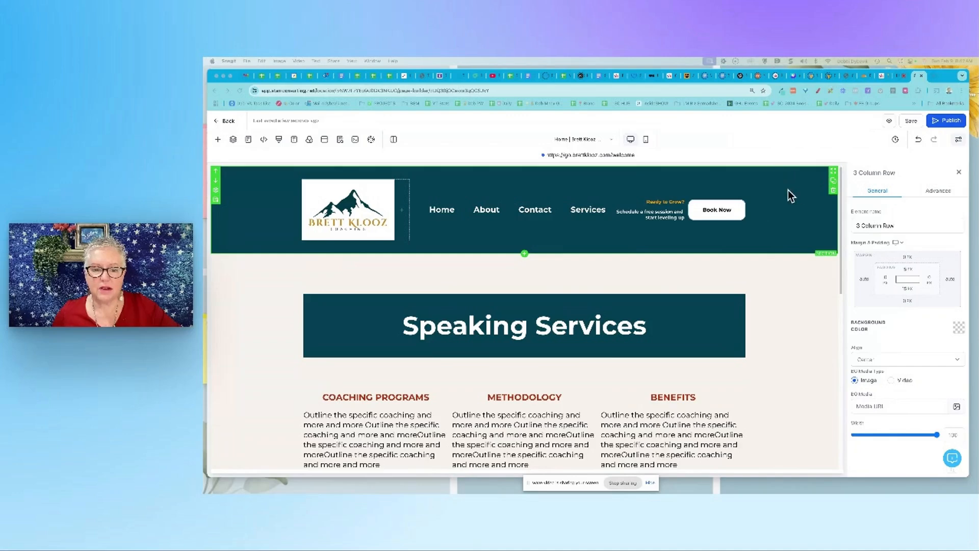
scroll(806, 299, down, 4)
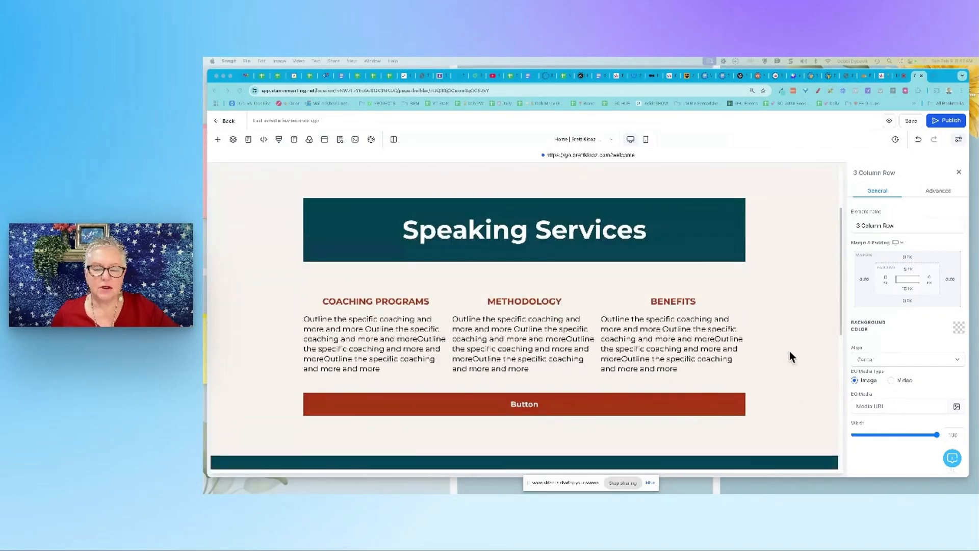
scroll(790, 328, down, 8)
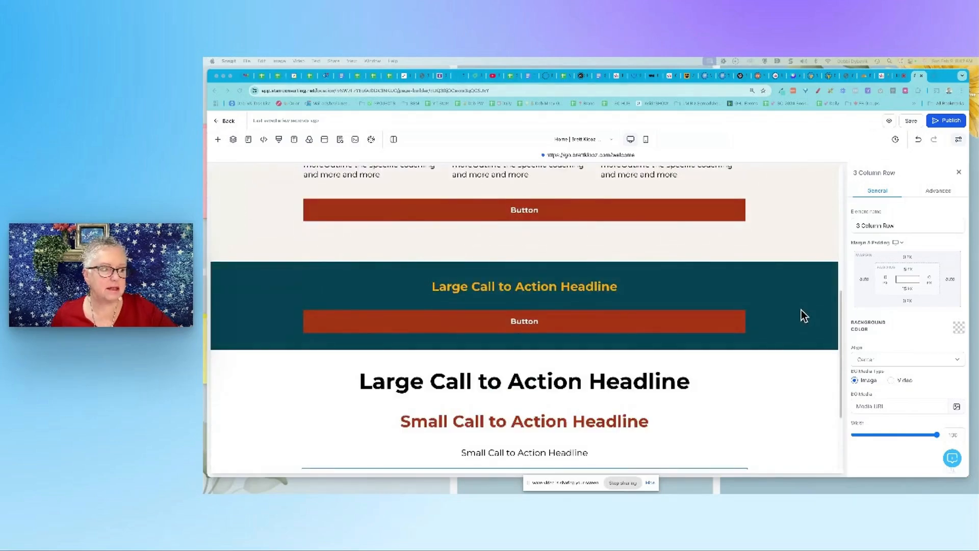
scroll(801, 310, down, 4)
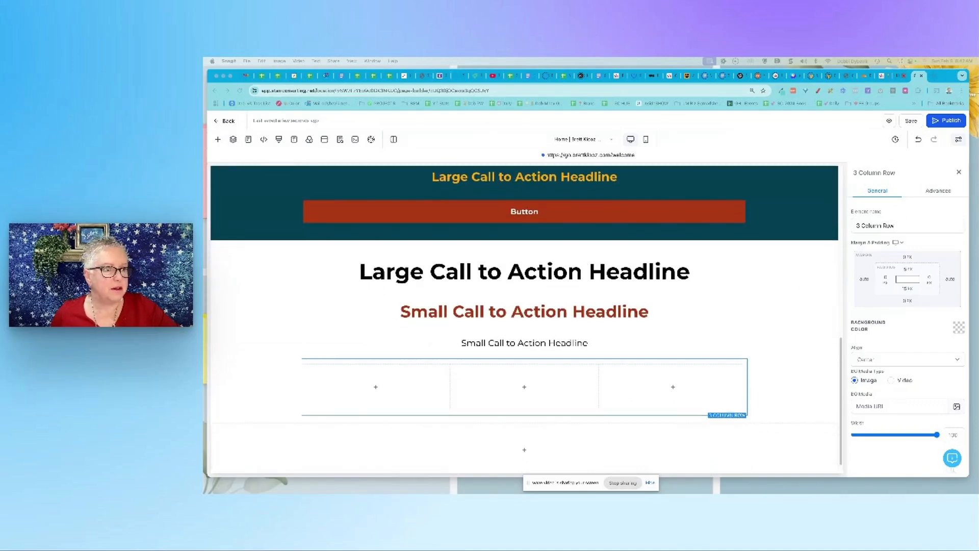
drag(204, 219, 694, 100)
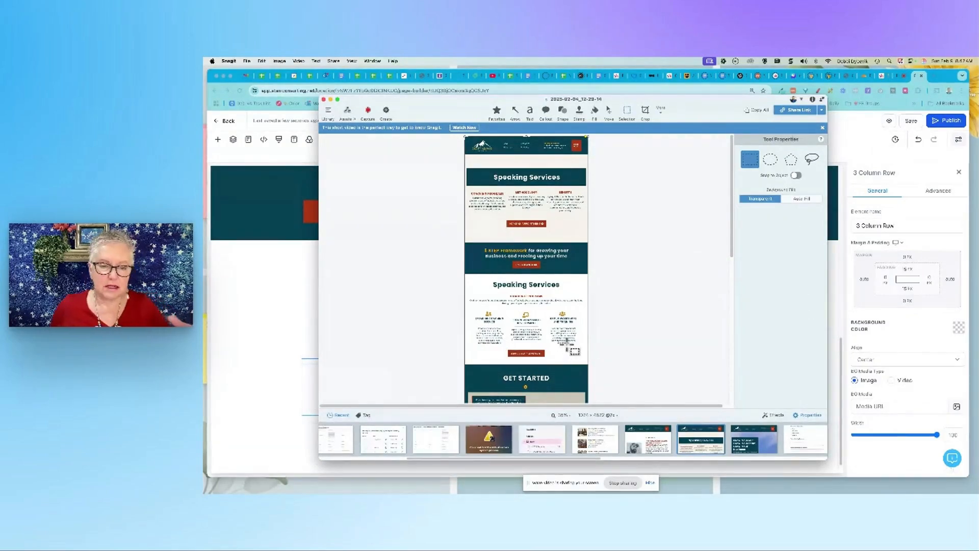
drag(724, 99, 204, 170)
scroll(795, 308, down, 1)
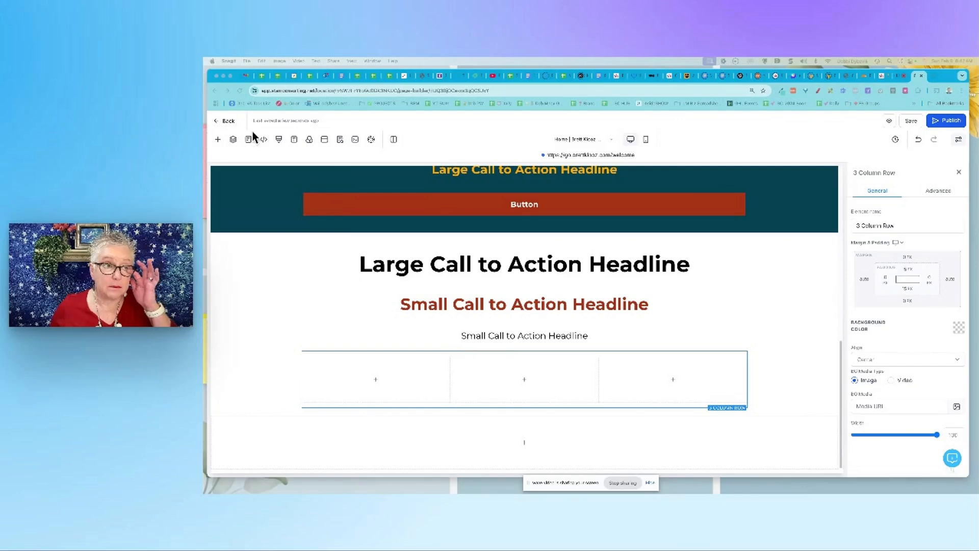
click(219, 141)
click(218, 141)
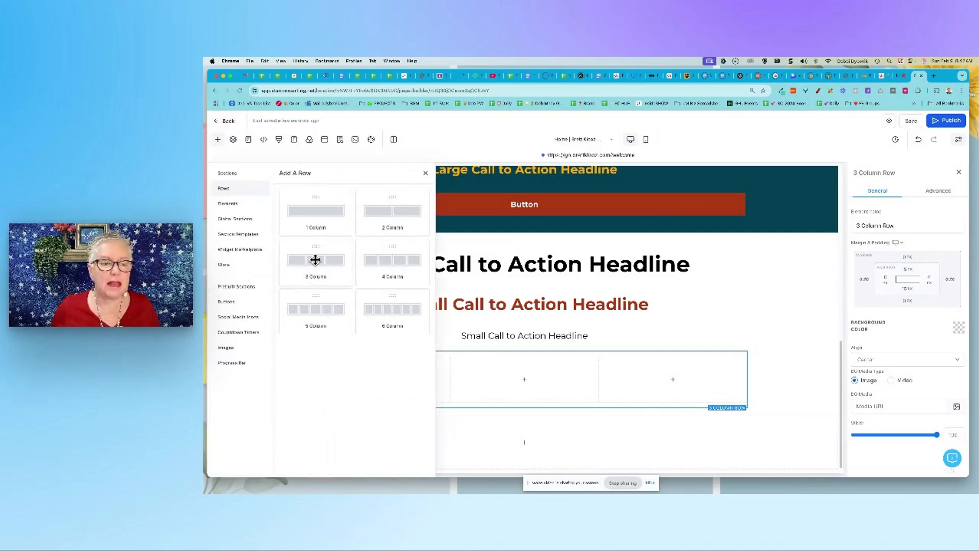
click(813, 309)
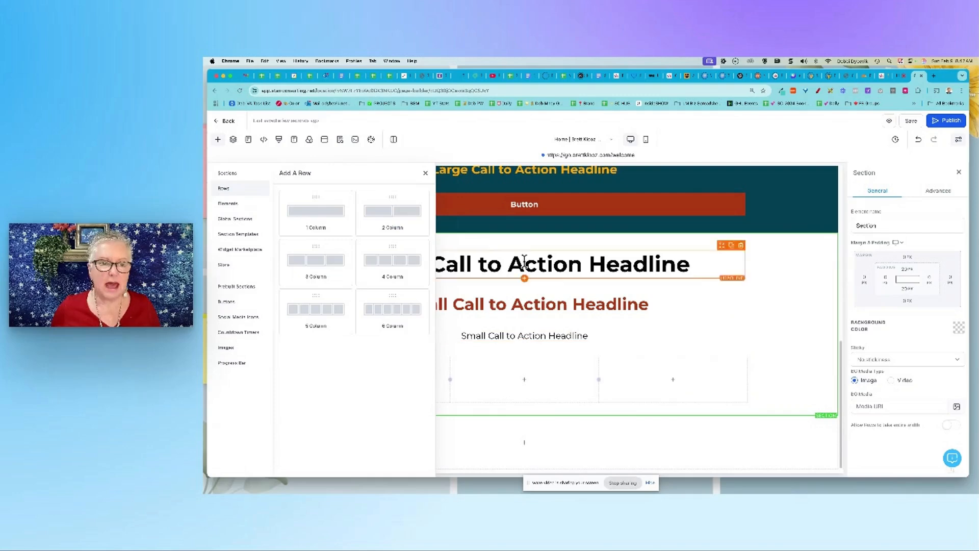
click(426, 175)
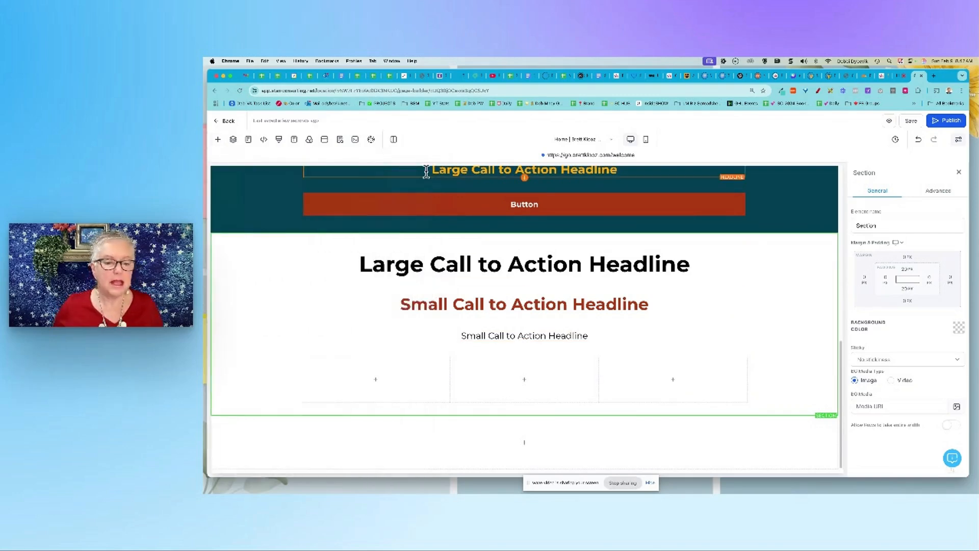
- Add an Image element to the first column of the empty three-column row below the call to action headlines
mouse_move(401, 378)
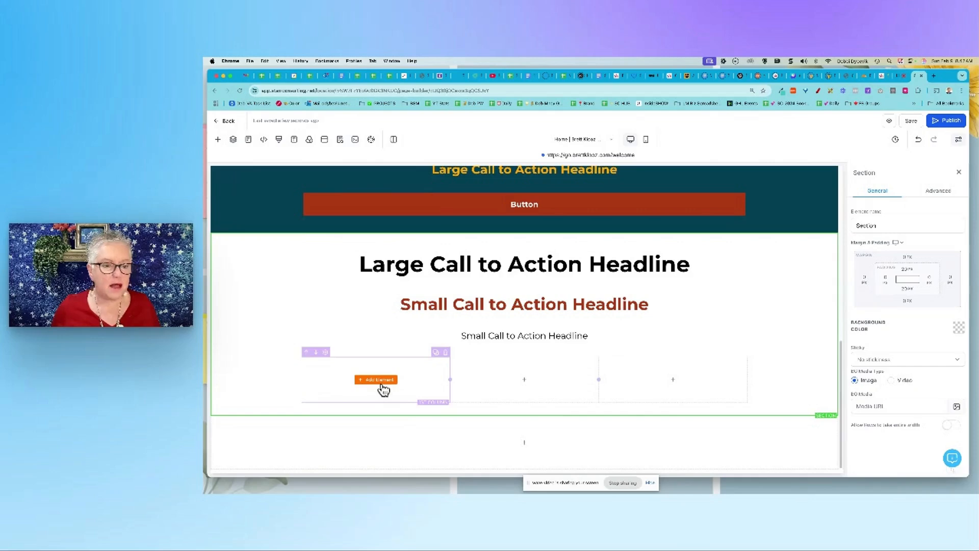
click(382, 383)
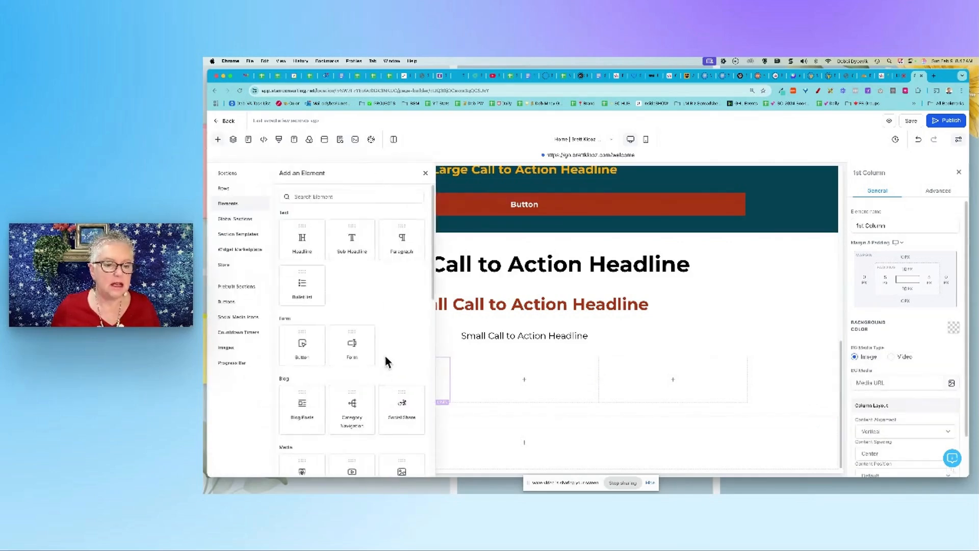
scroll(398, 326, down, 10)
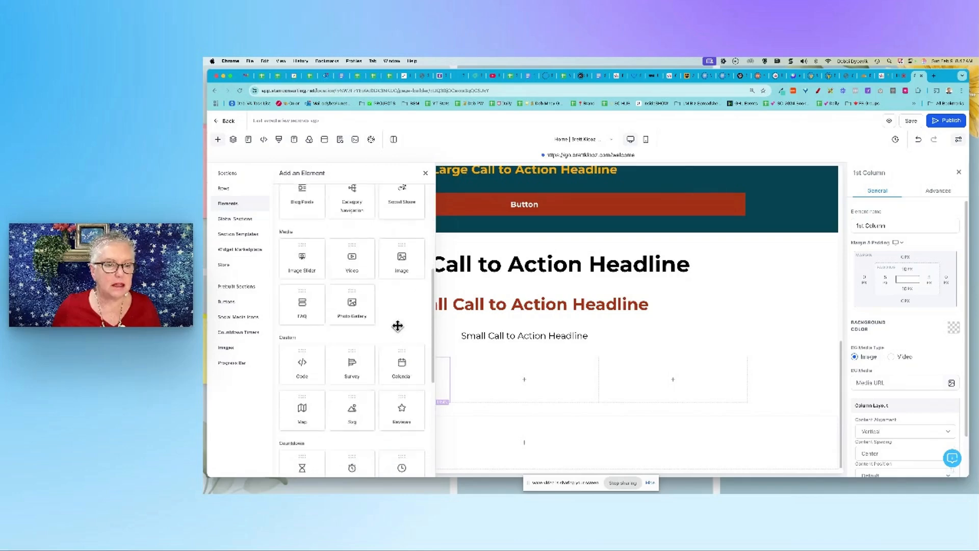
scroll(398, 306, down, 5)
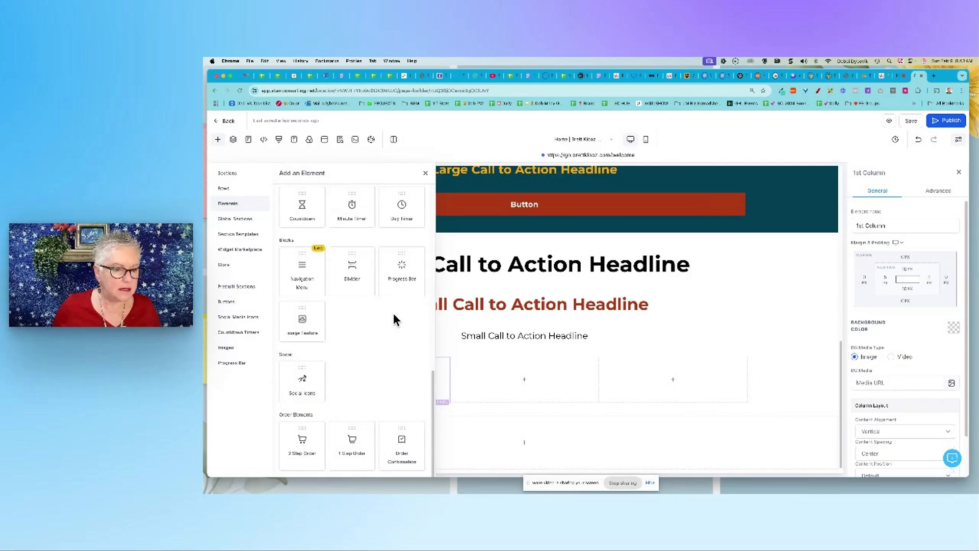
scroll(393, 314, up, 1)
scroll(393, 313, up, 3)
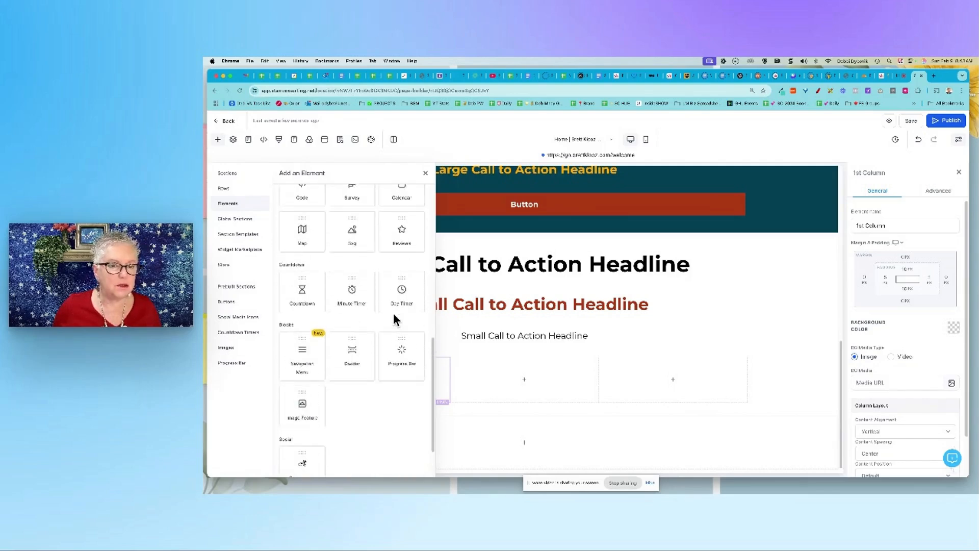
scroll(393, 313, up, 3)
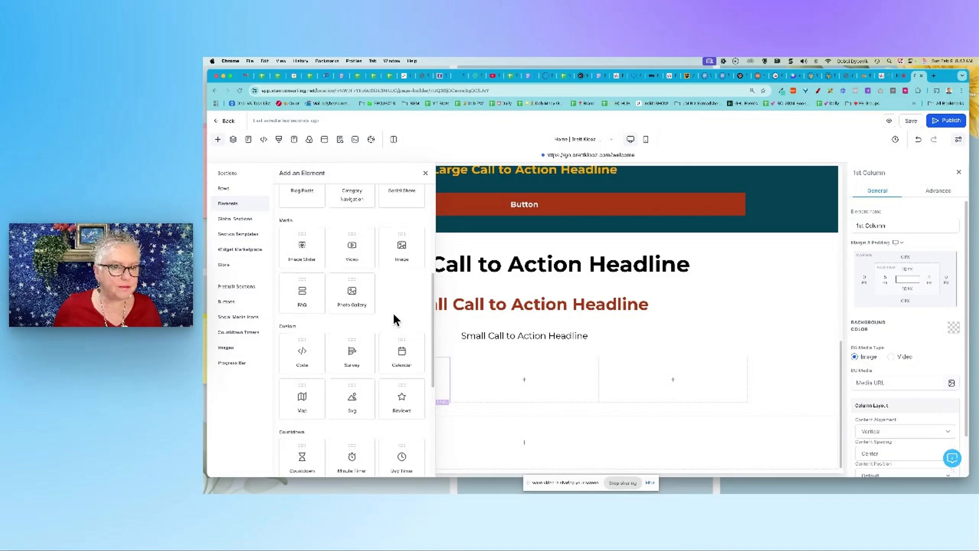
click(403, 275)
drag(403, 275, 387, 453)
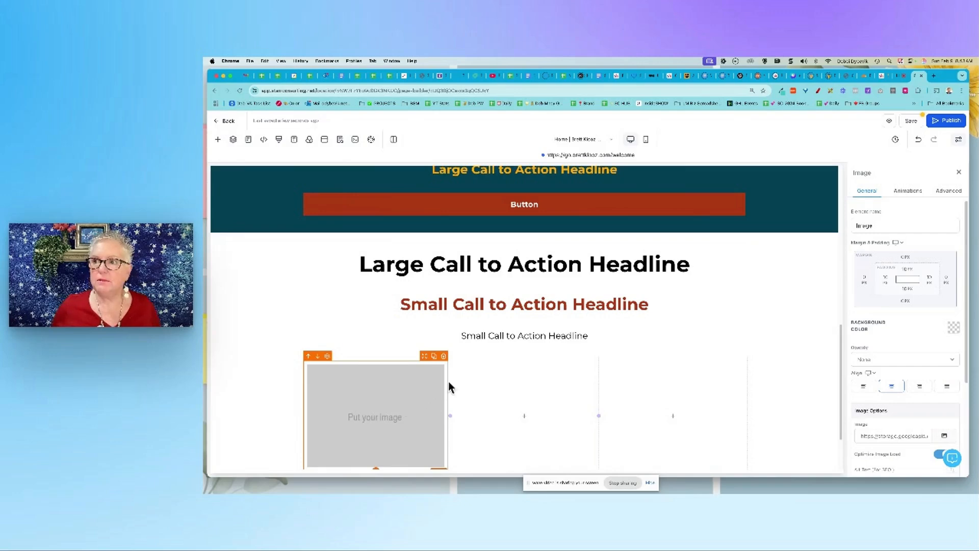
- Pause the wave.video live recording and return to the page builder
click(901, 81)
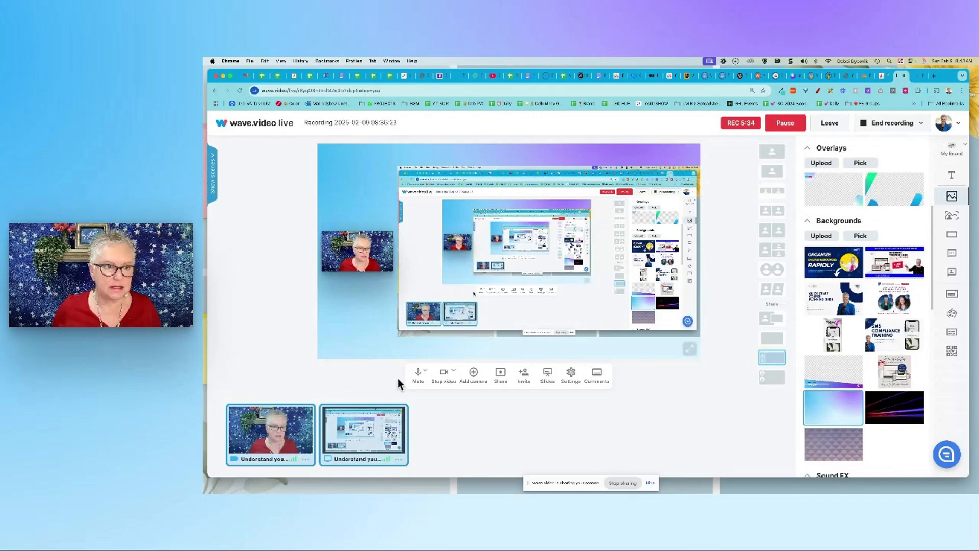
click(788, 124)
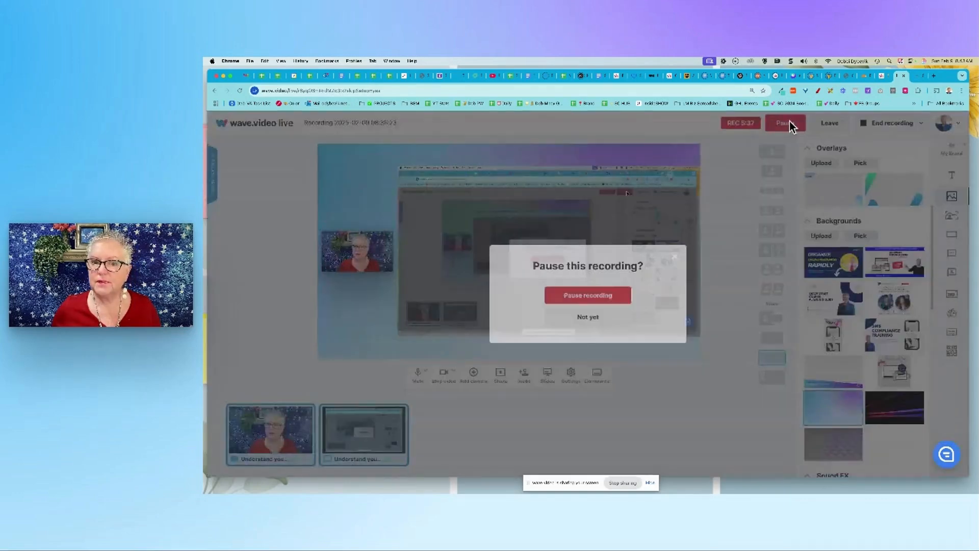
click(604, 299)
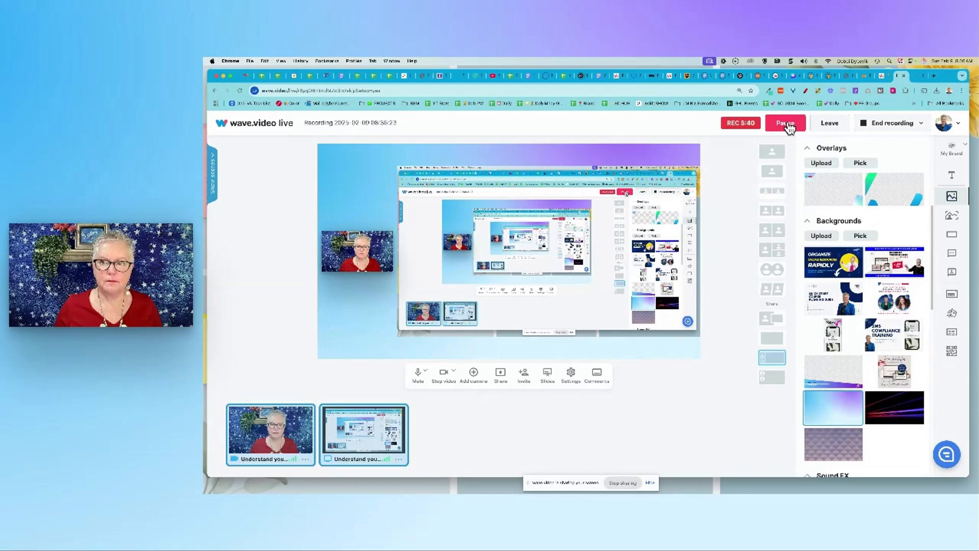
click(919, 78)
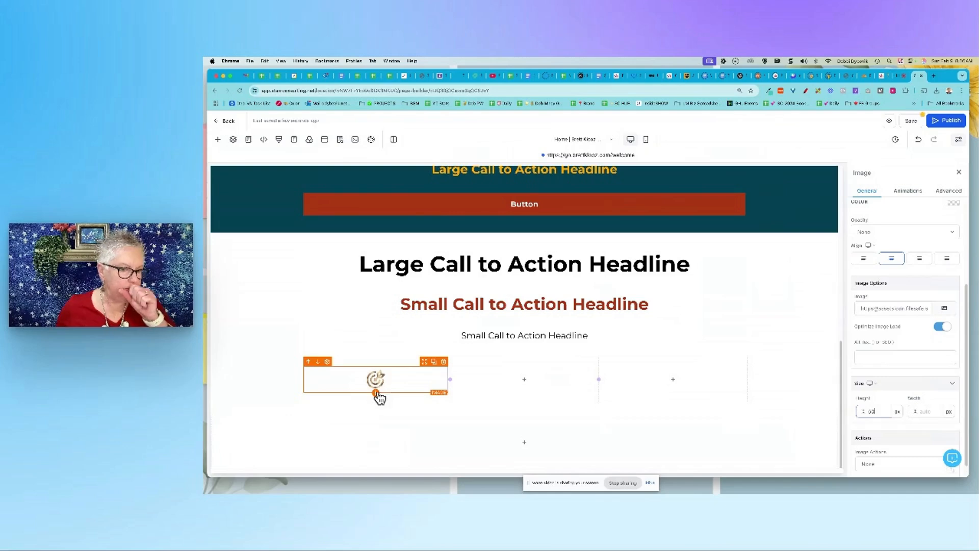
- Add a Headline element below the target icon in the first column and set its font size to 29 px
click(376, 393)
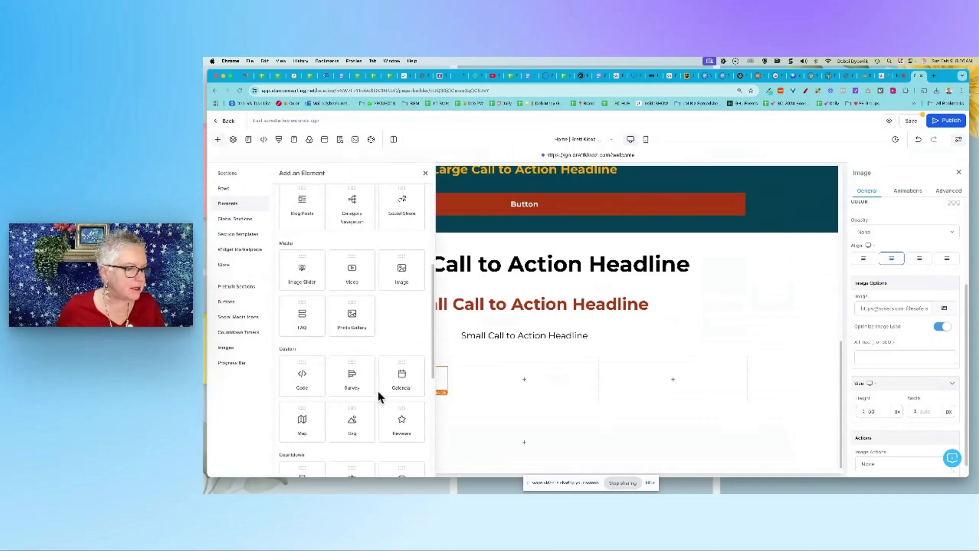
scroll(378, 233, up, 5)
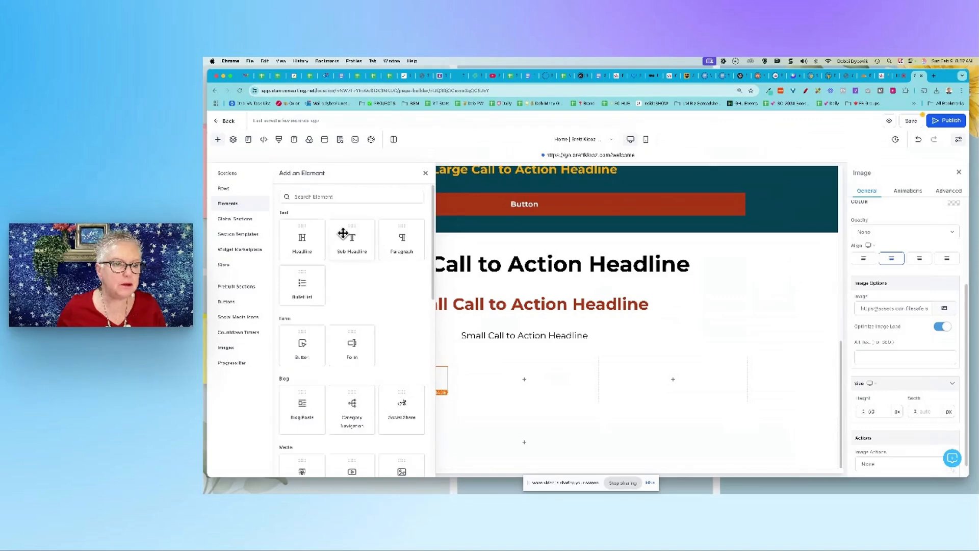
click(302, 237)
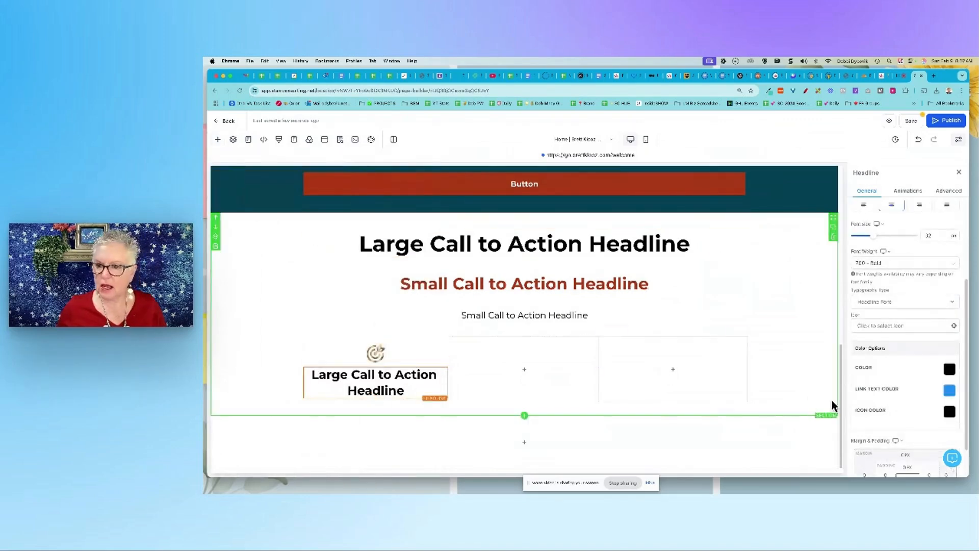
scroll(900, 275, up, 2)
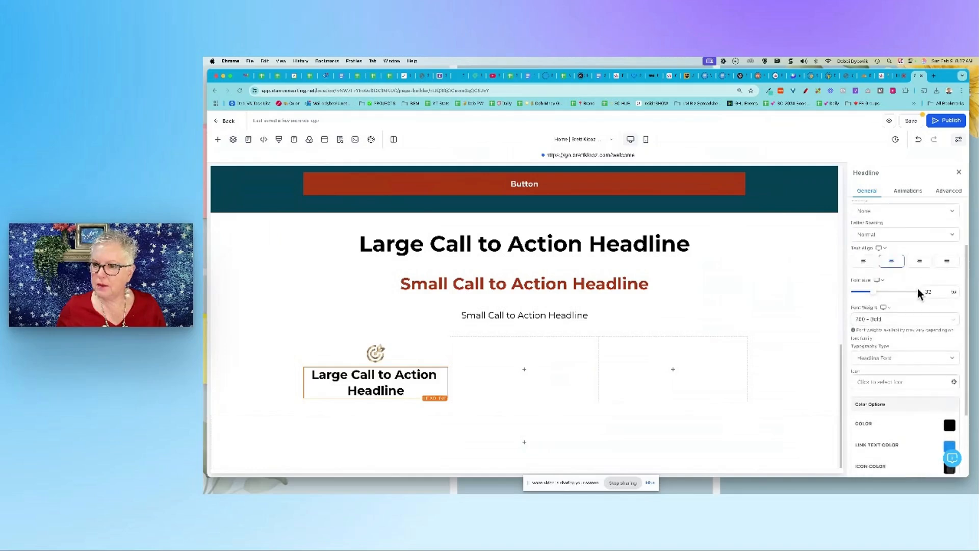
mouse_move(874, 292)
mouse_down()
mouse_move(864, 297)
mouse_move(873, 297)
mouse_up()
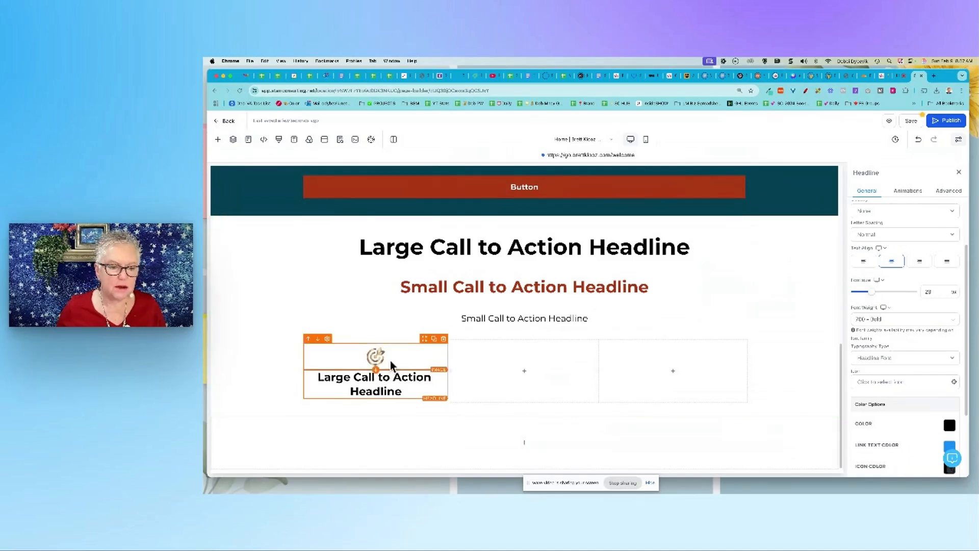
- Add a Divider element below the headline in the first column
click(377, 405)
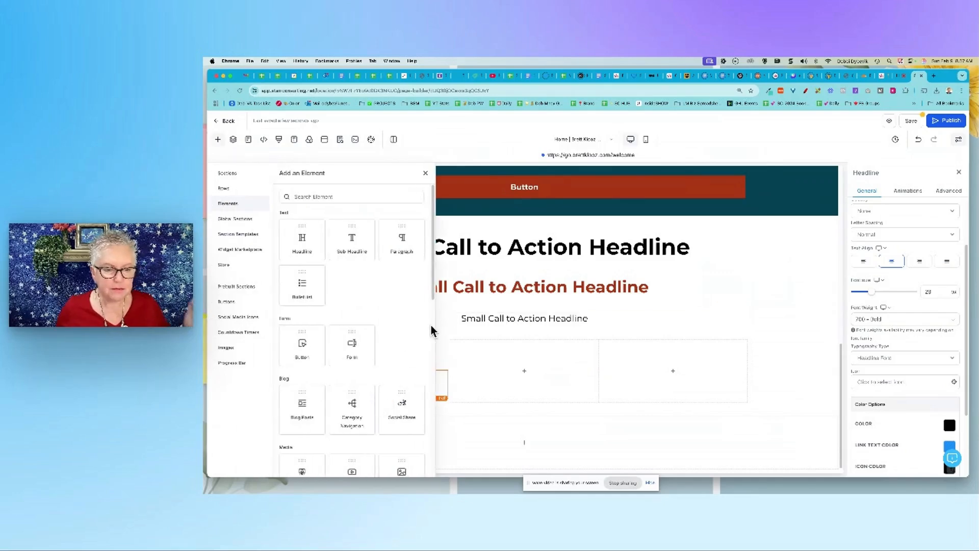
scroll(417, 332, down, 3)
scroll(417, 332, down, 3)
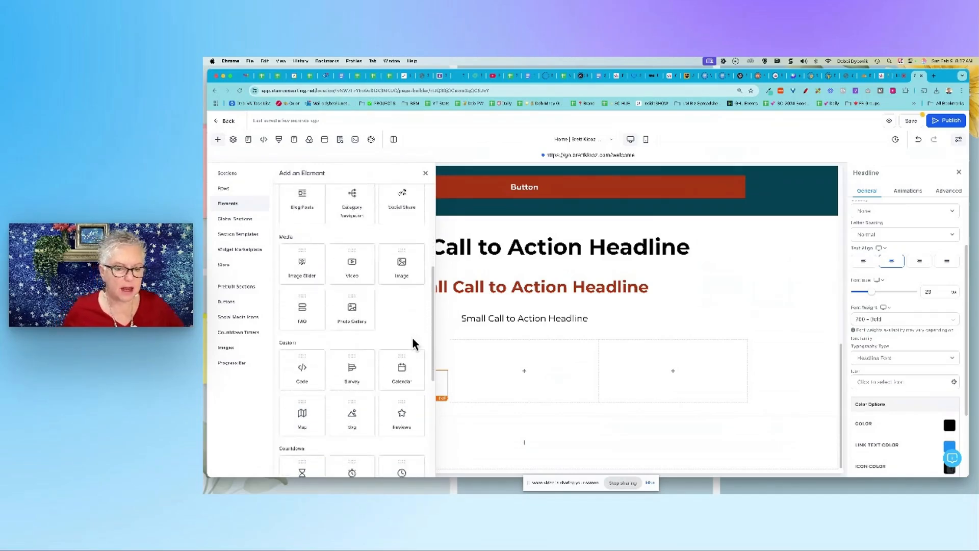
scroll(412, 338, down, 3)
scroll(412, 338, down, 1)
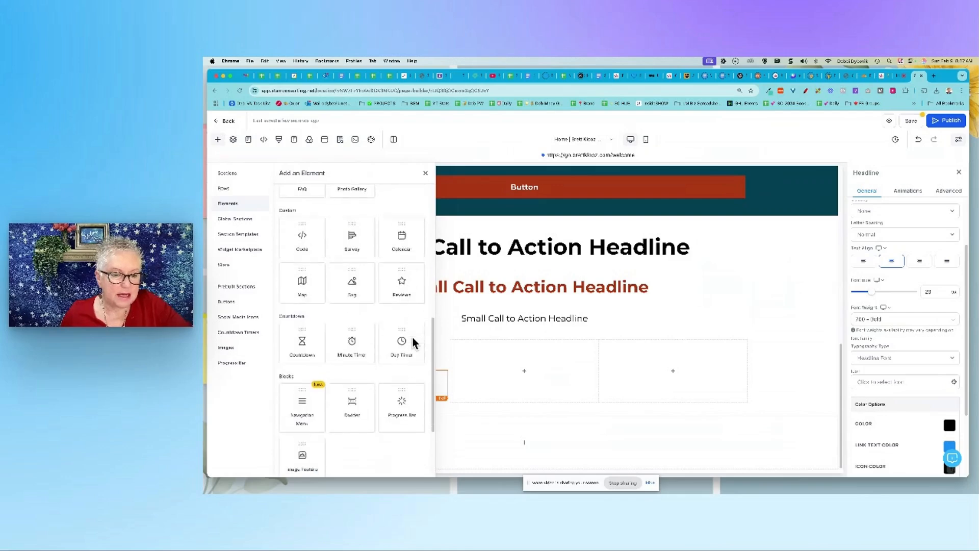
click(351, 405)
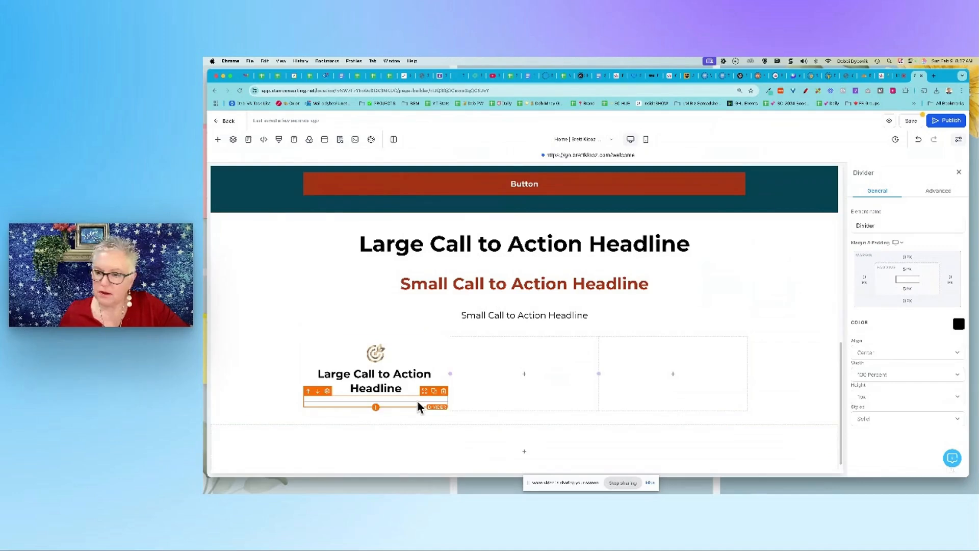
- Format the divider with a 75 percent width, the dark red brand color and a height of 3px
click(953, 374)
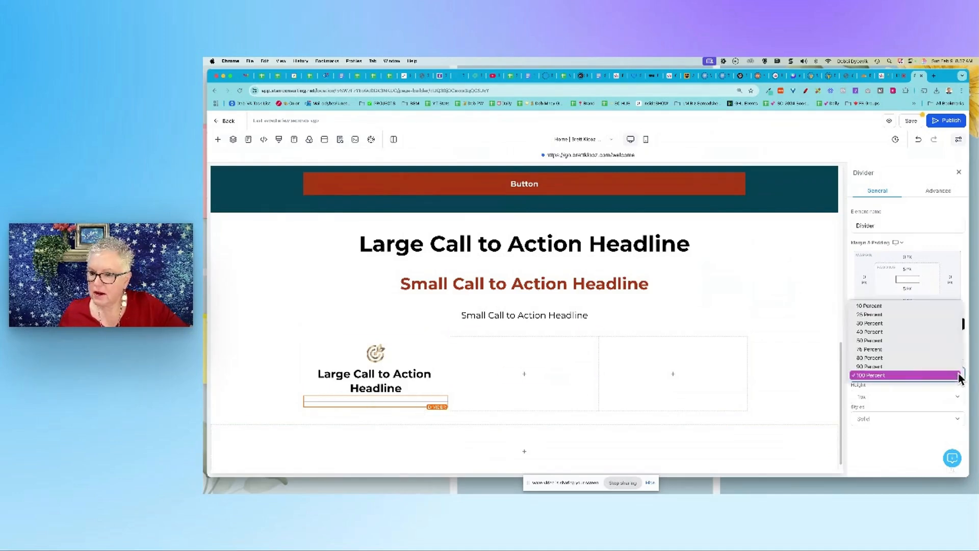
click(891, 350)
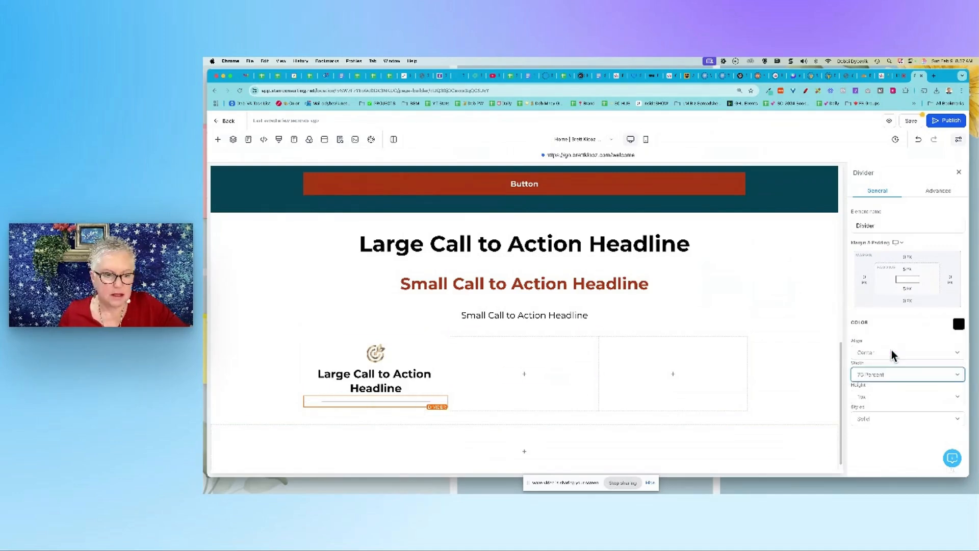
click(958, 325)
click(898, 224)
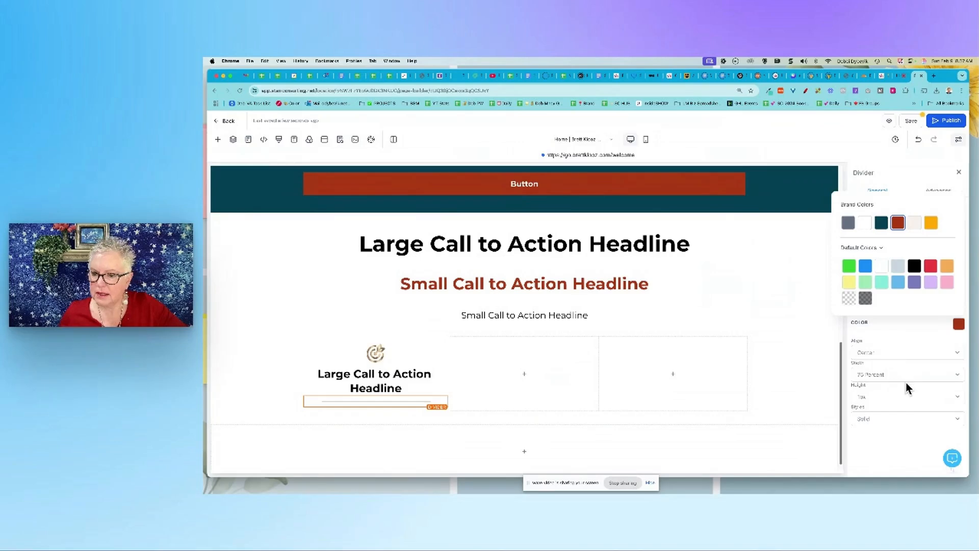
click(902, 395)
click(879, 414)
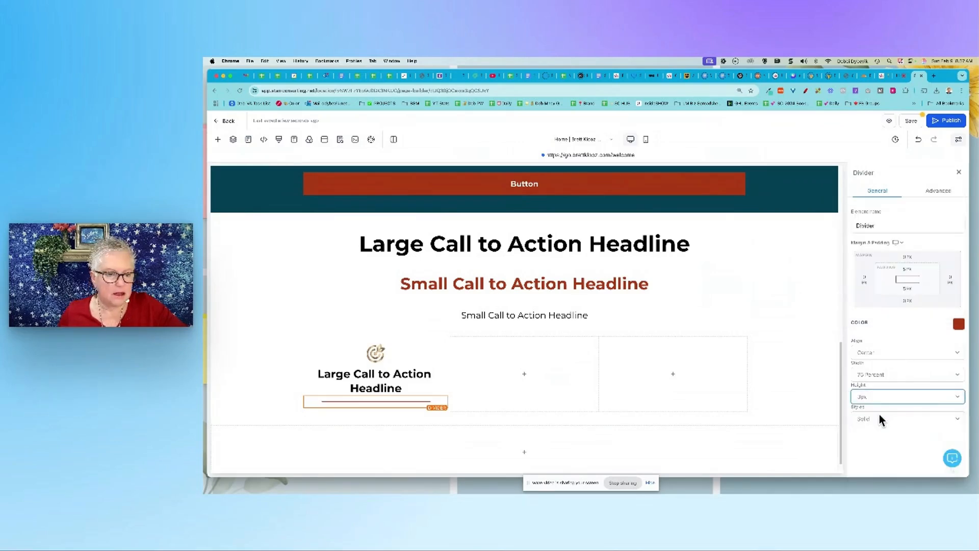
- Add a Sub Headline element below the divider and set its font size to 21 px
click(377, 409)
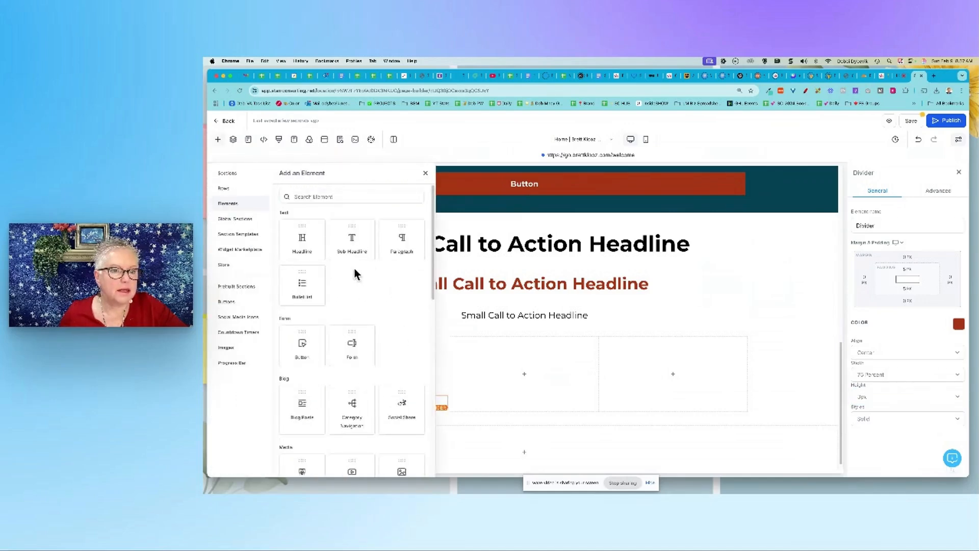
click(351, 239)
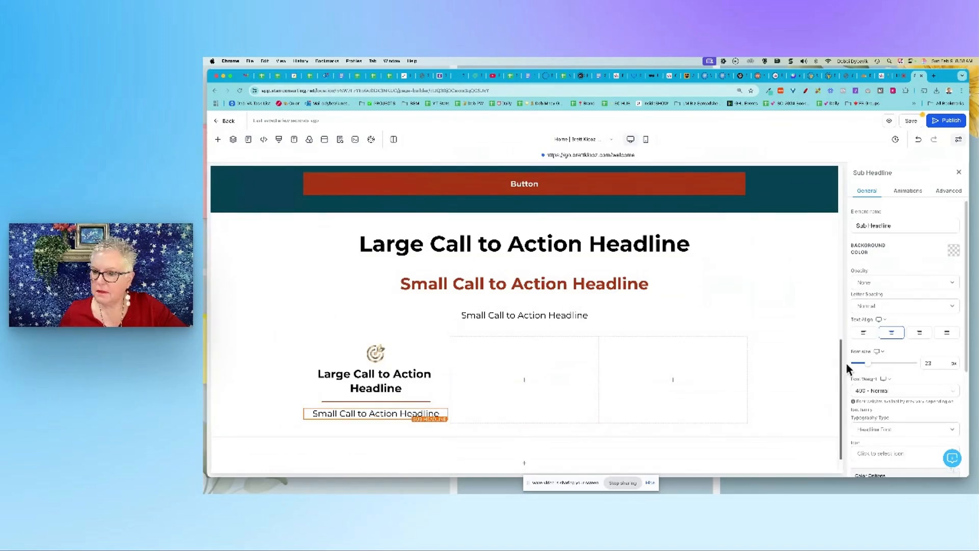
drag(868, 363, 868, 365)
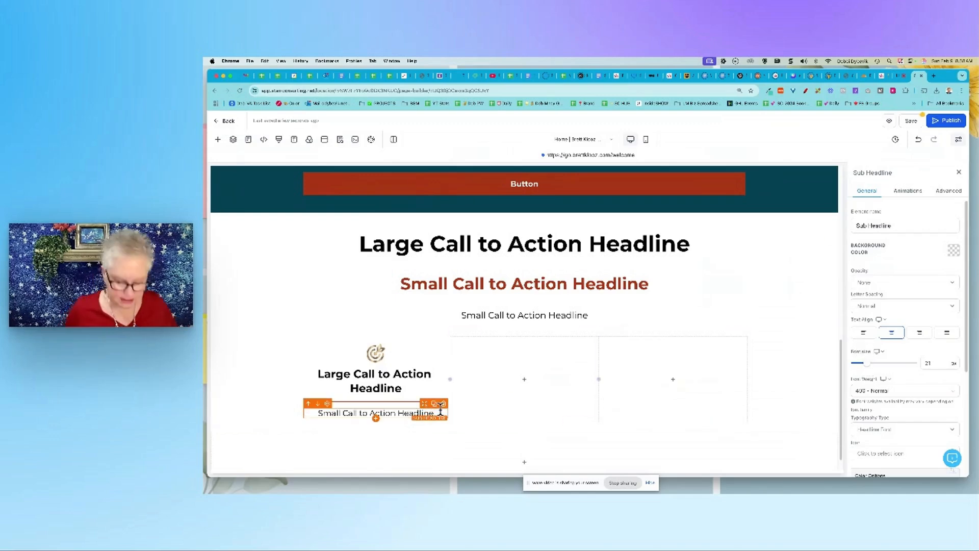
- Append "more and more" to the first column's sub headline and paste copies of the full sentence after it as filler text
click(434, 410)
text(more and more)
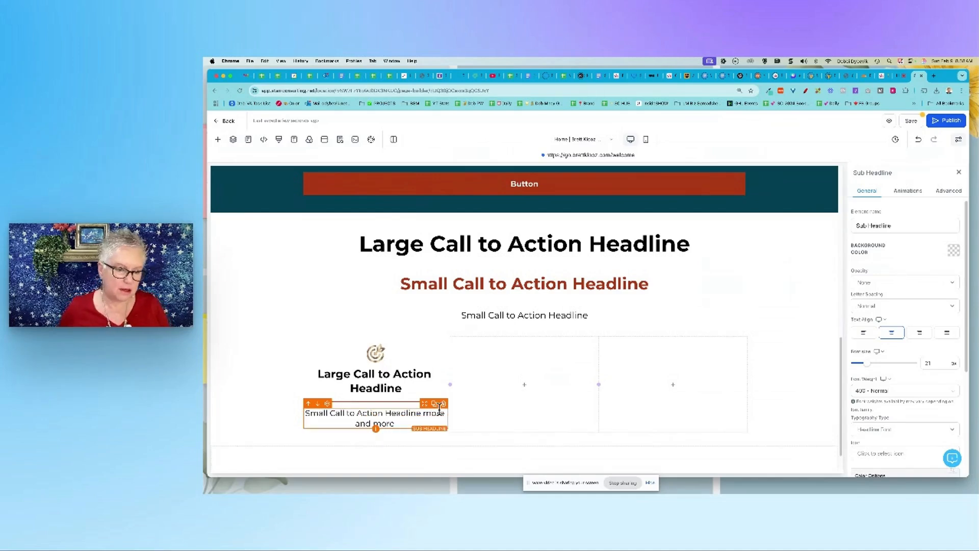
drag(407, 420, 305, 414)
key(ctrl+c)
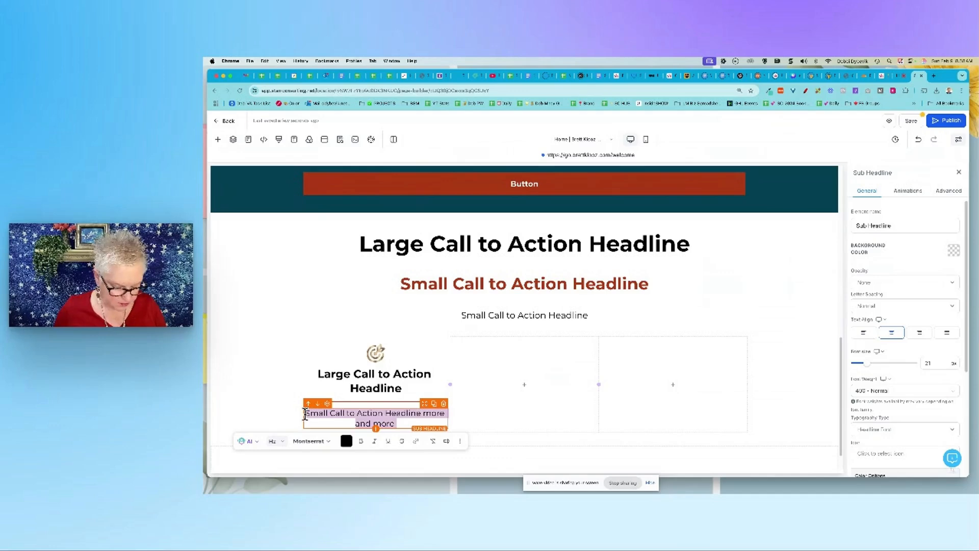
click(406, 422)
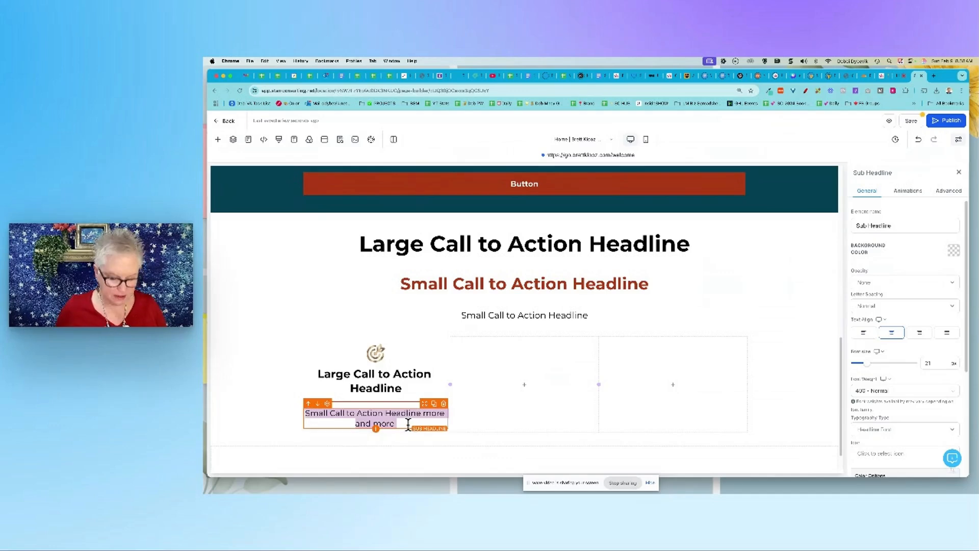
key(ctrl+v)
key(ctrl+v)
key(super+v)
scroll(431, 433, down, 2)
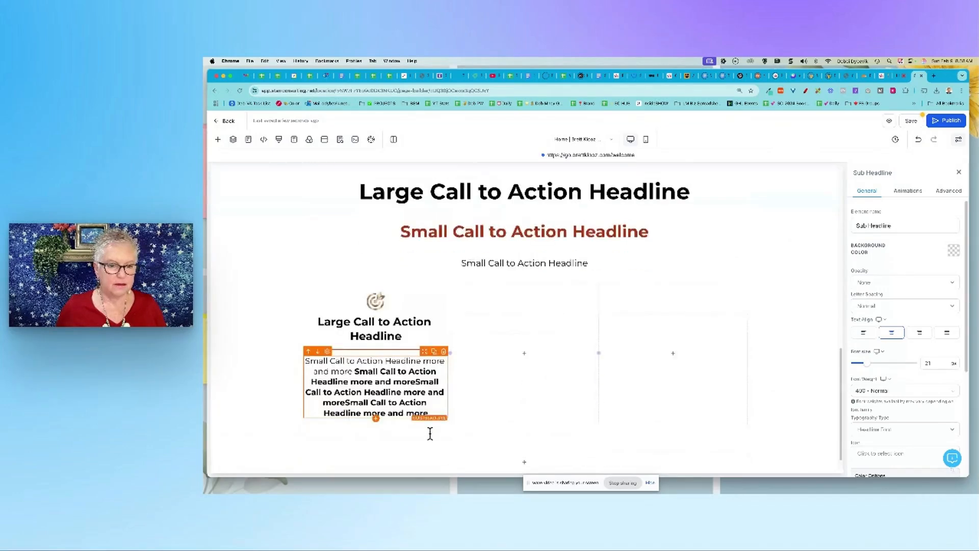
- Remove the bold formatting from the pasted filler text in the first column's sub headline
drag(429, 392, 301, 355)
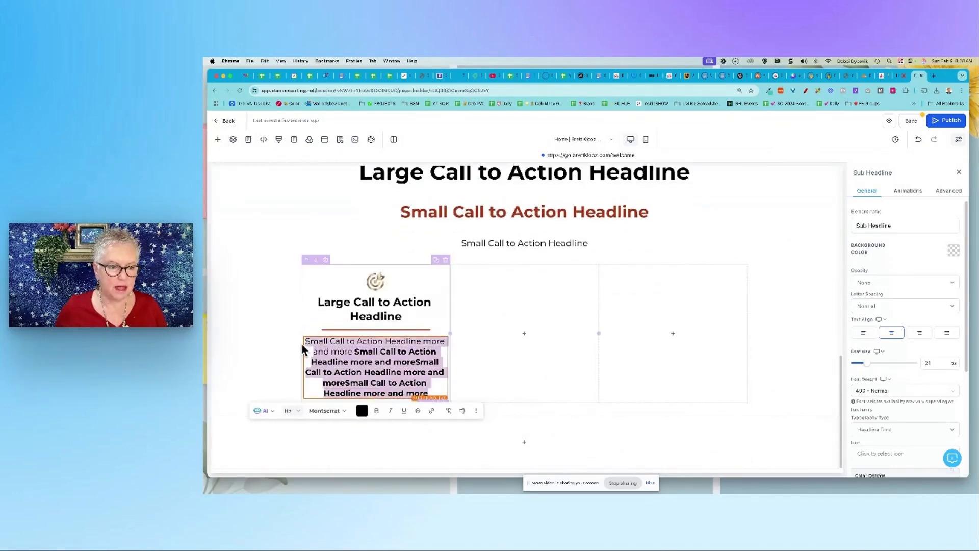
click(372, 401)
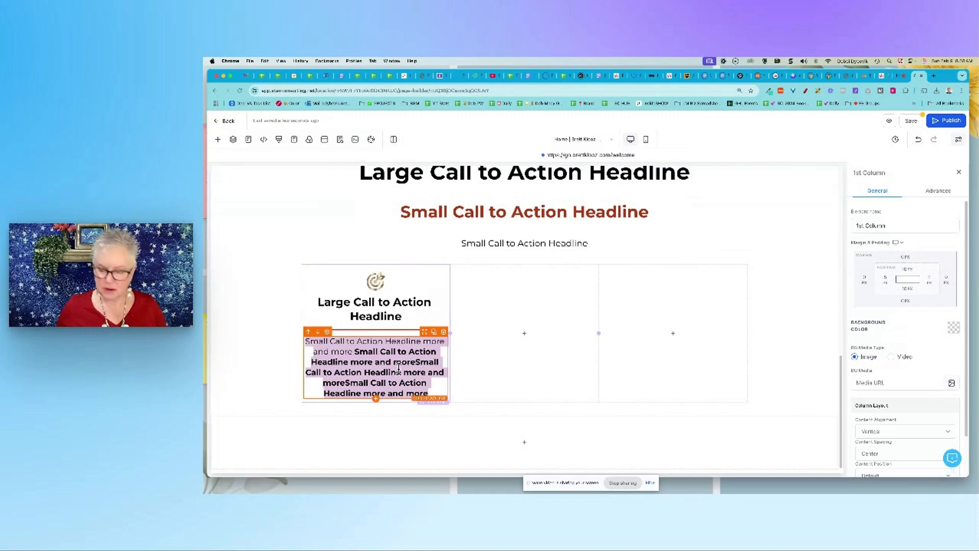
key(super+b)
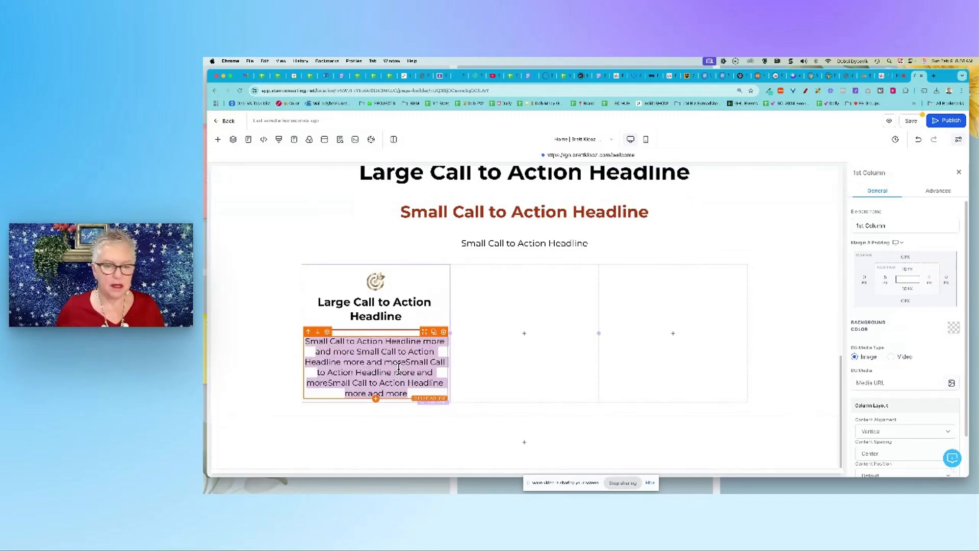
- Reduce the font size of the first column's sub headline to 18 px
scroll(925, 344, down, 2)
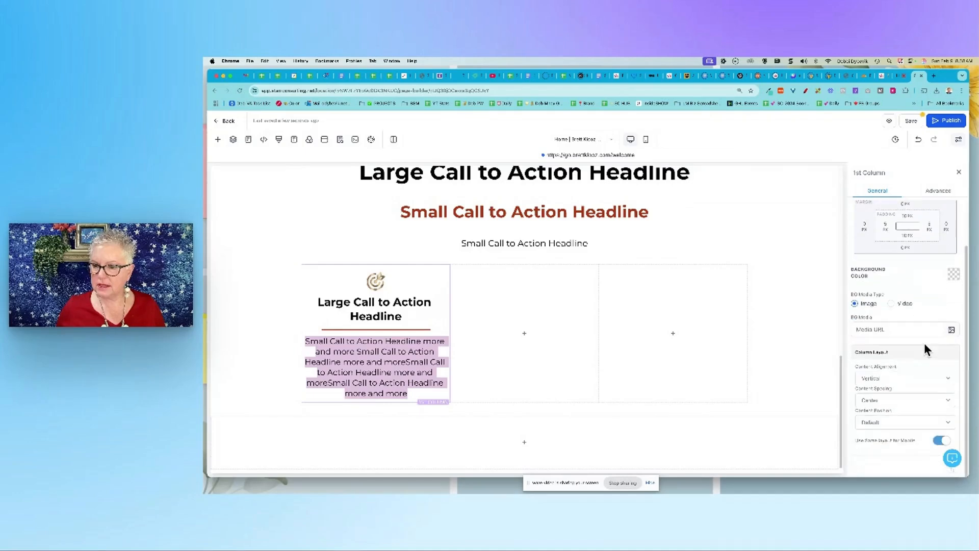
scroll(926, 349, up, 2)
click(375, 368)
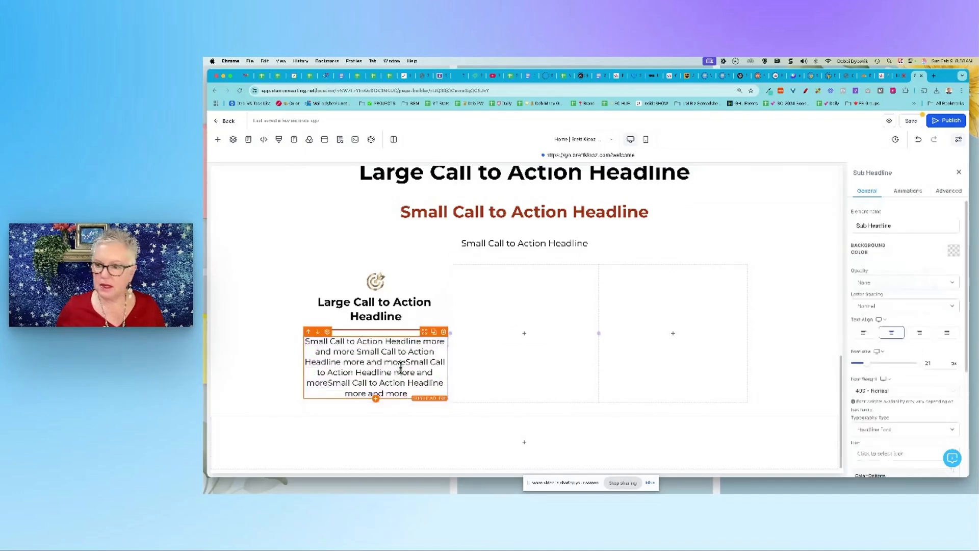
drag(866, 368, 868, 368)
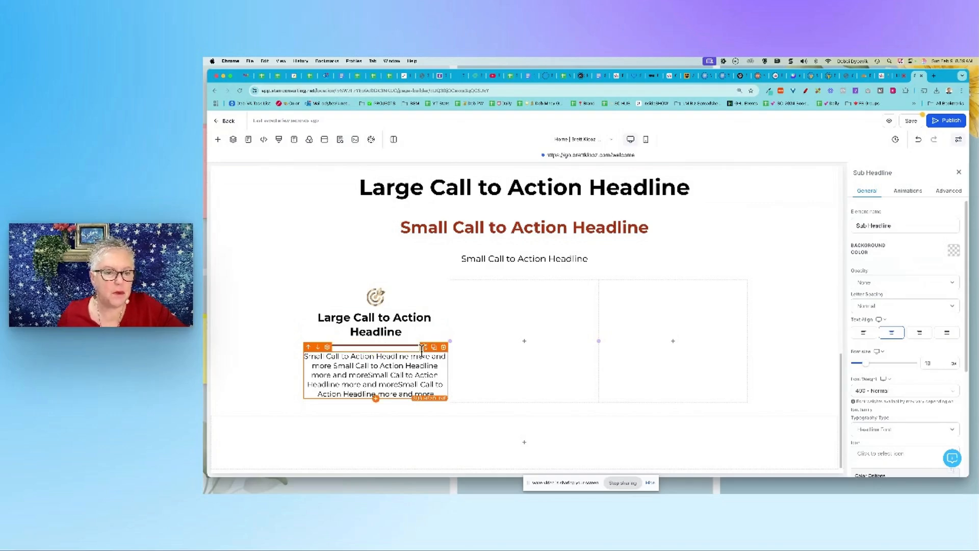
- Duplicate the filled first column twice and delete the two empty columns of the row
click(413, 287)
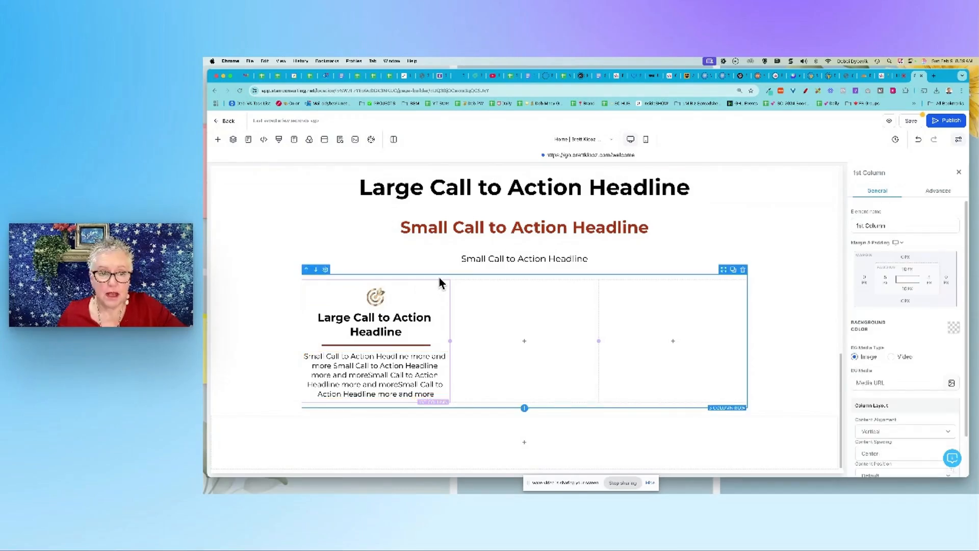
click(435, 275)
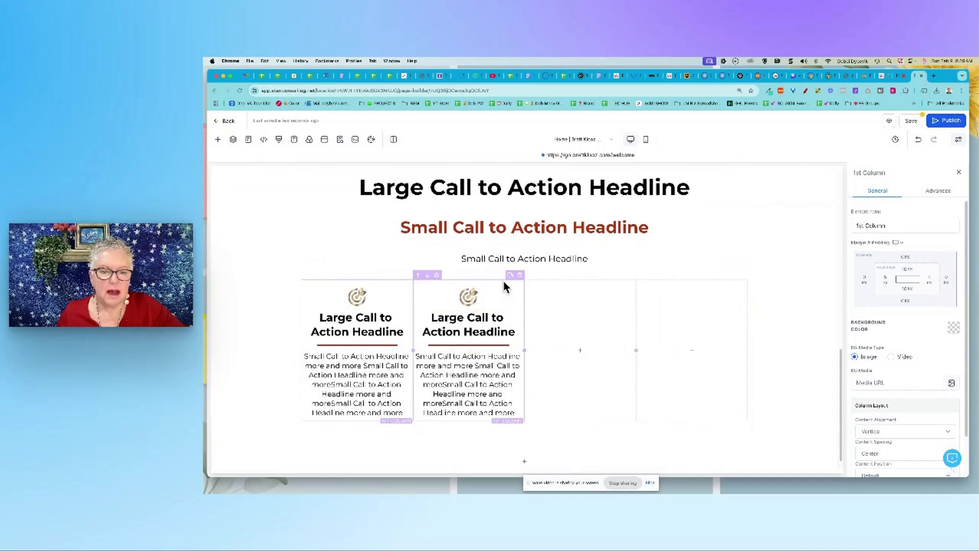
click(510, 275)
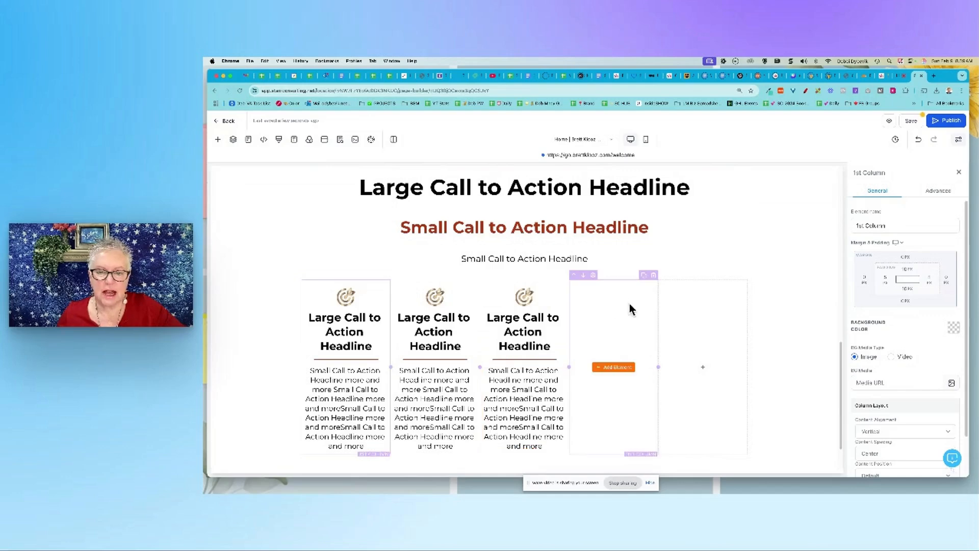
click(653, 276)
click(743, 276)
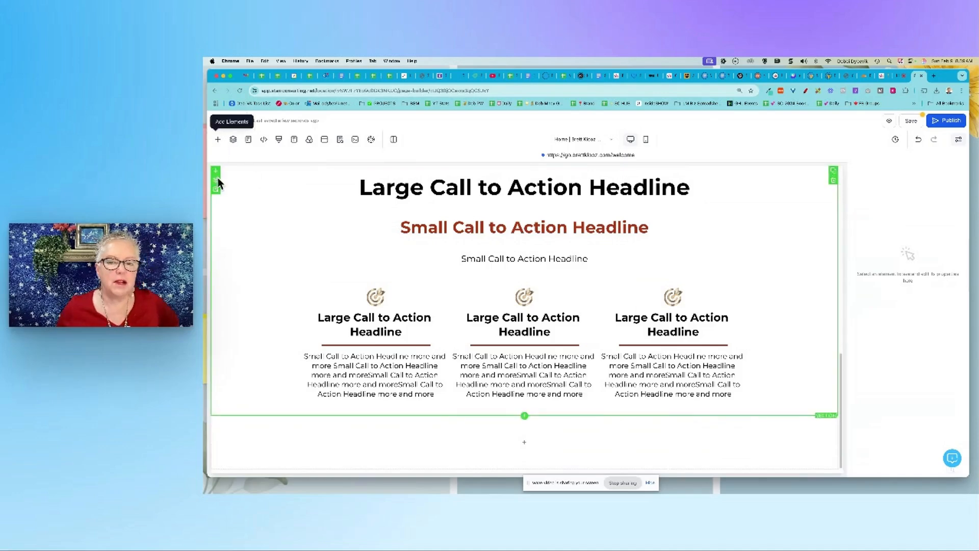
- Duplicate the red button in the teal call-to-action section
scroll(771, 326, up, 2)
scroll(771, 324, up, 2)
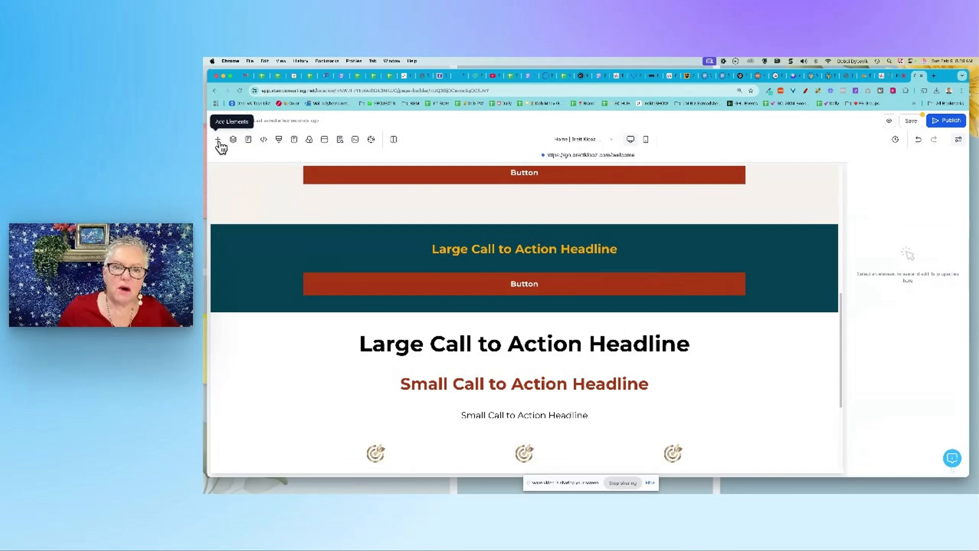
click(637, 293)
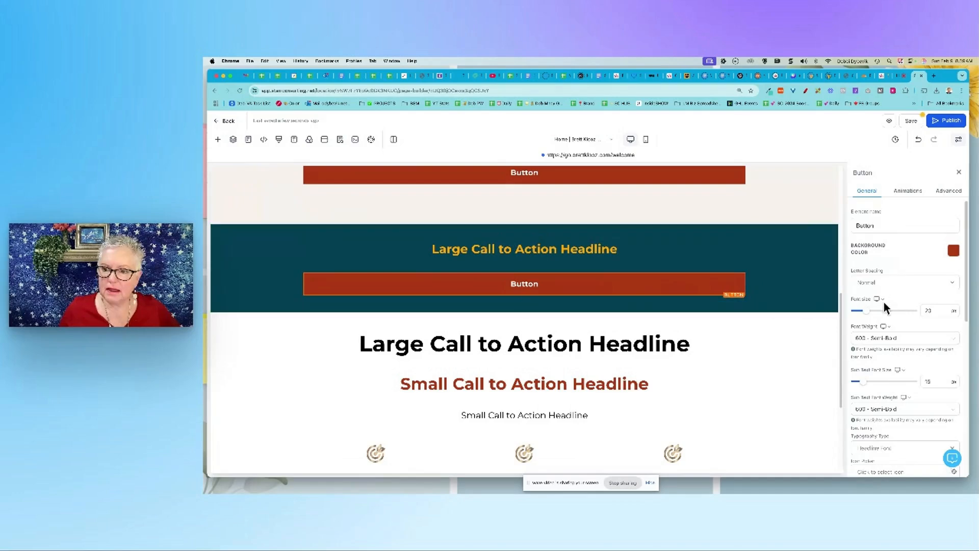
scroll(897, 345, down, 5)
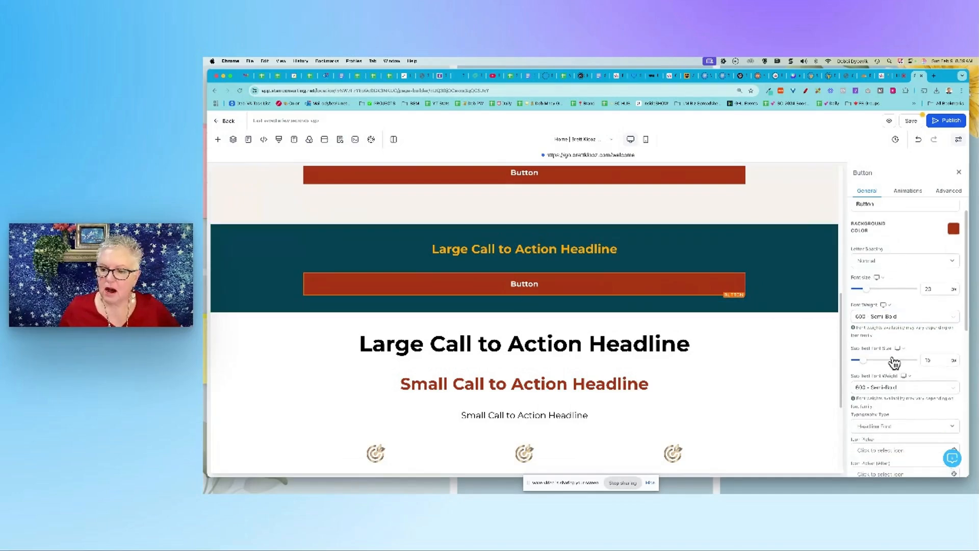
scroll(894, 363, down, 1)
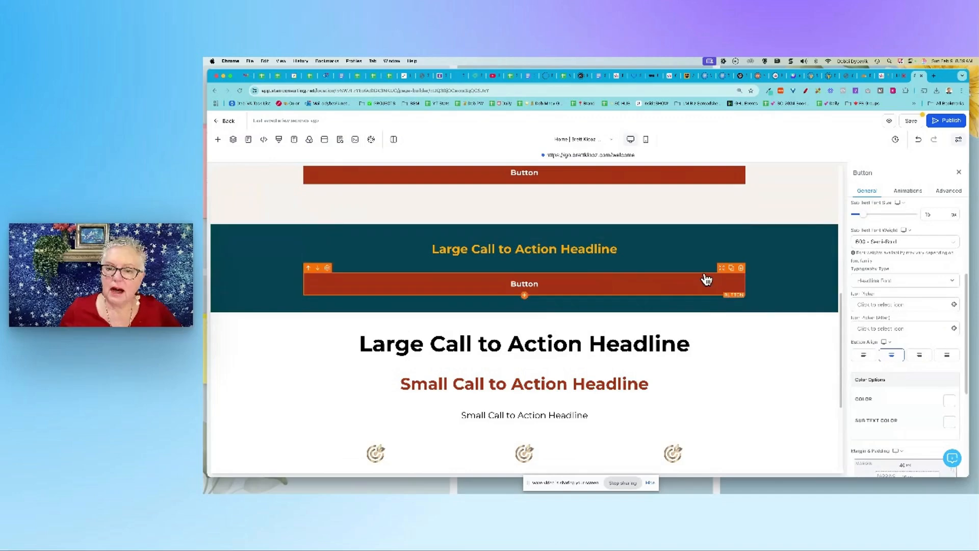
click(732, 270)
click(731, 306)
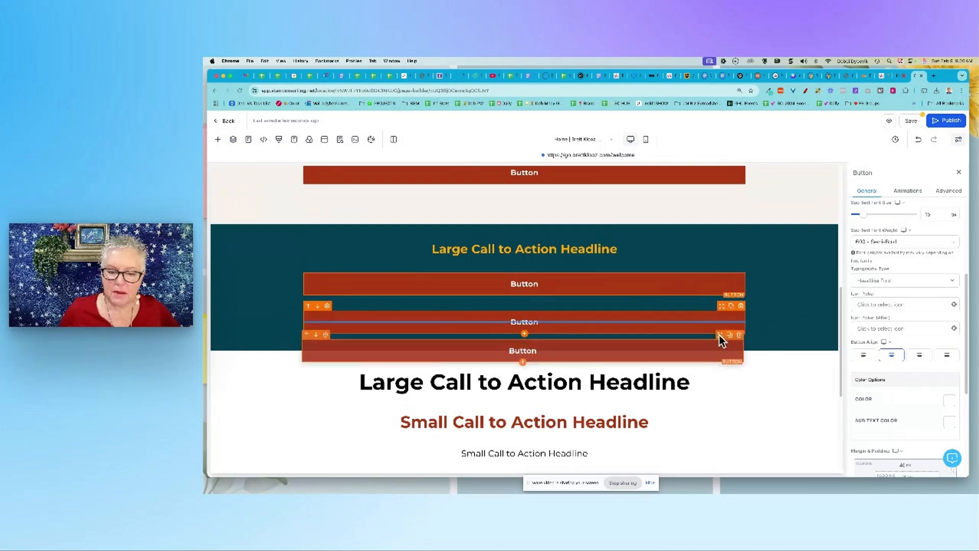
- Move the button copy out of the teal section to beneath the text in the third column of the icon row
drag(719, 335, 721, 466)
scroll(789, 391, down, 3)
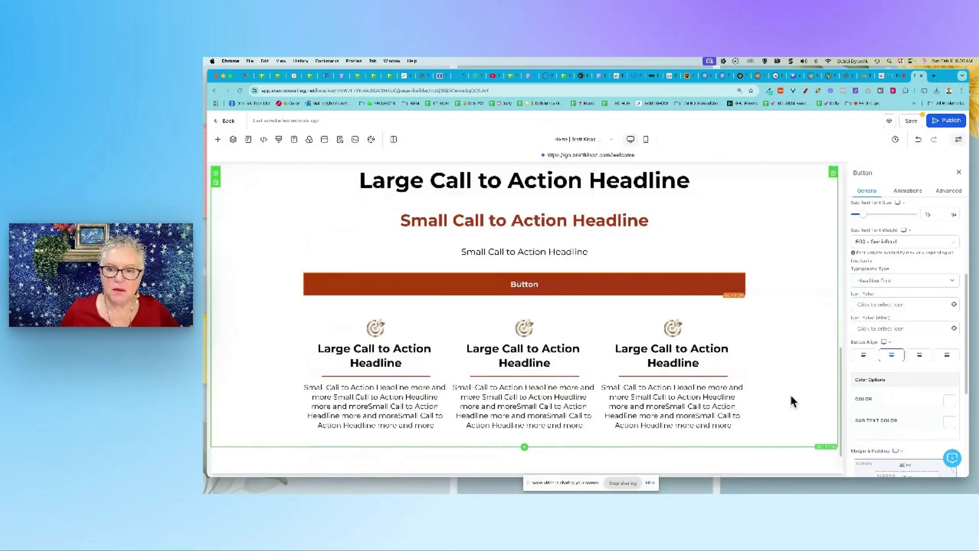
scroll(789, 398, down, 1)
drag(722, 244, 794, 377)
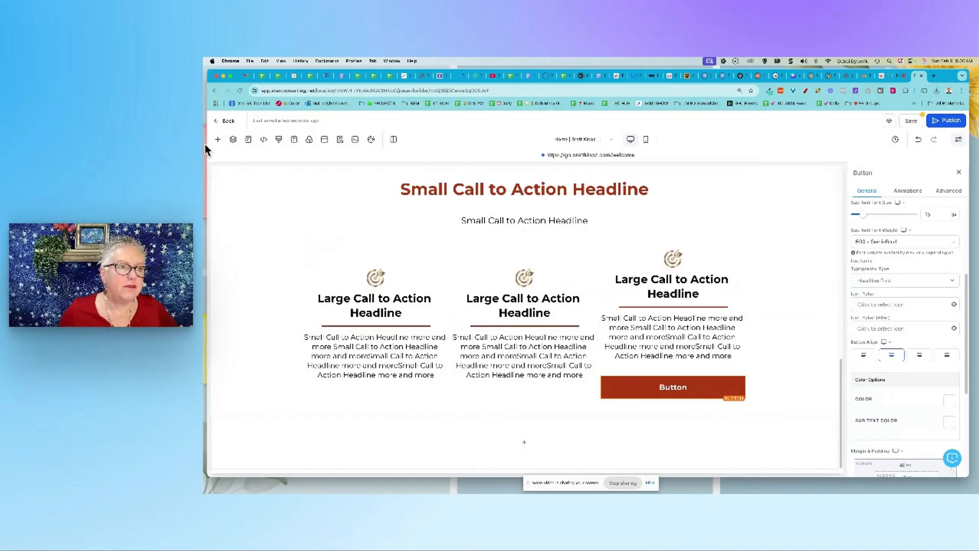
- Add a one-column row beneath the three-column icon row
click(217, 139)
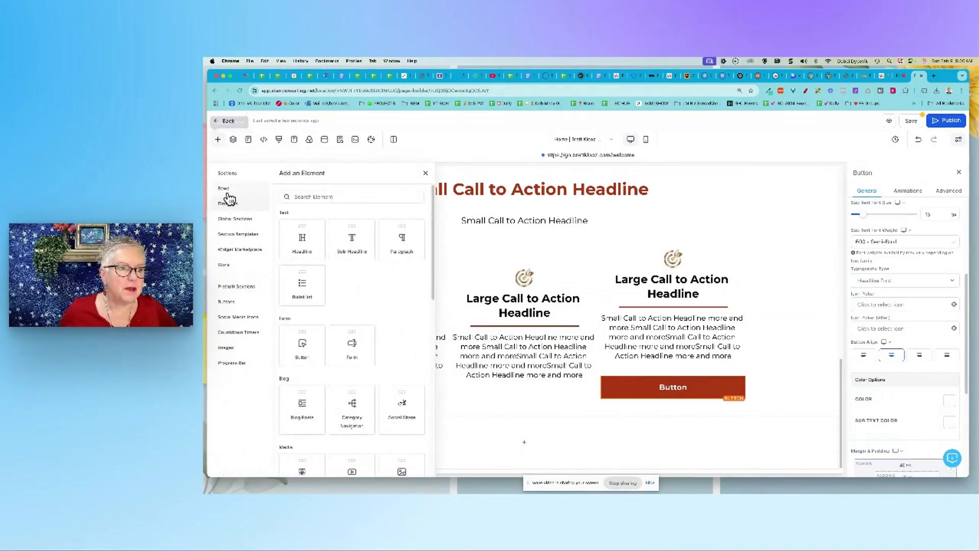
click(225, 190)
drag(316, 214, 560, 416)
- Move the button from the third column into the new one-column row and narrow that row to about a third of its full width
click(731, 382)
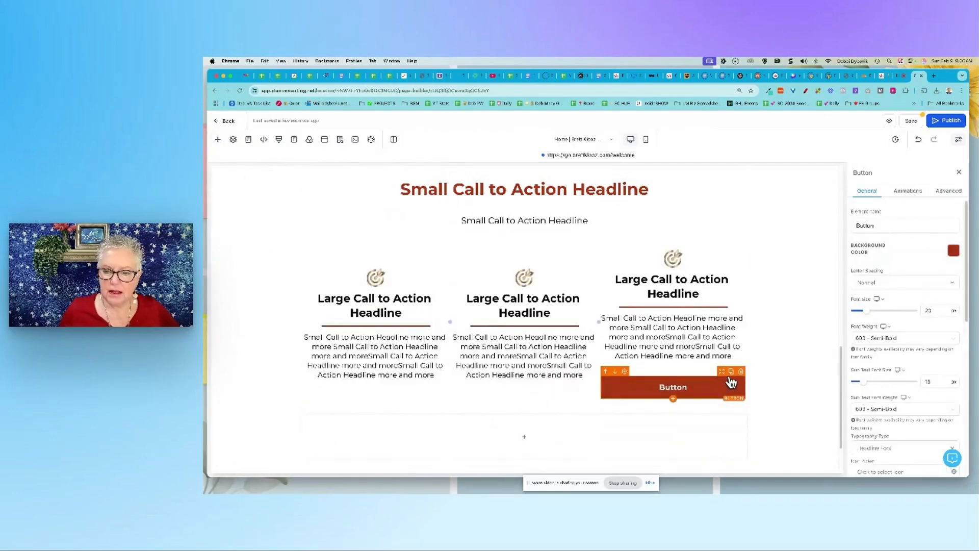
drag(721, 375, 662, 429)
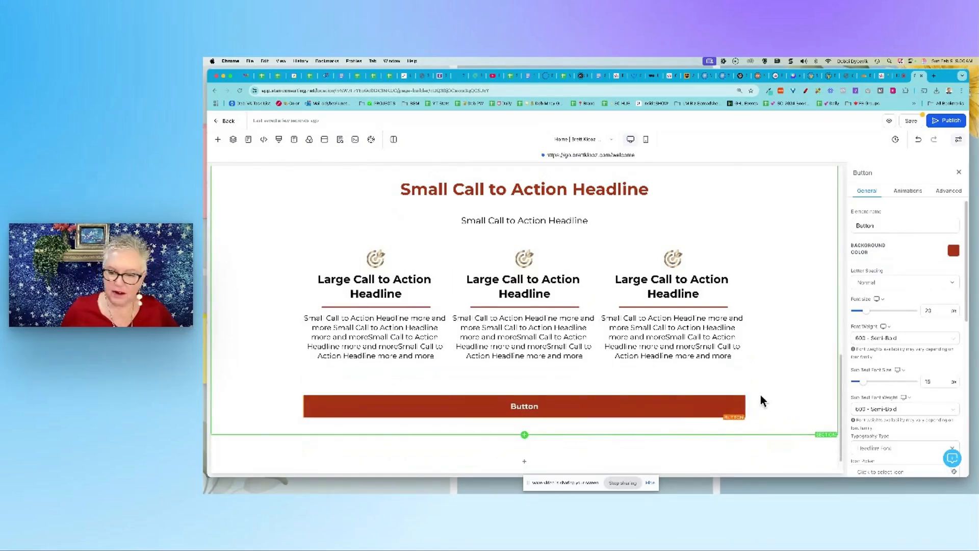
click(697, 380)
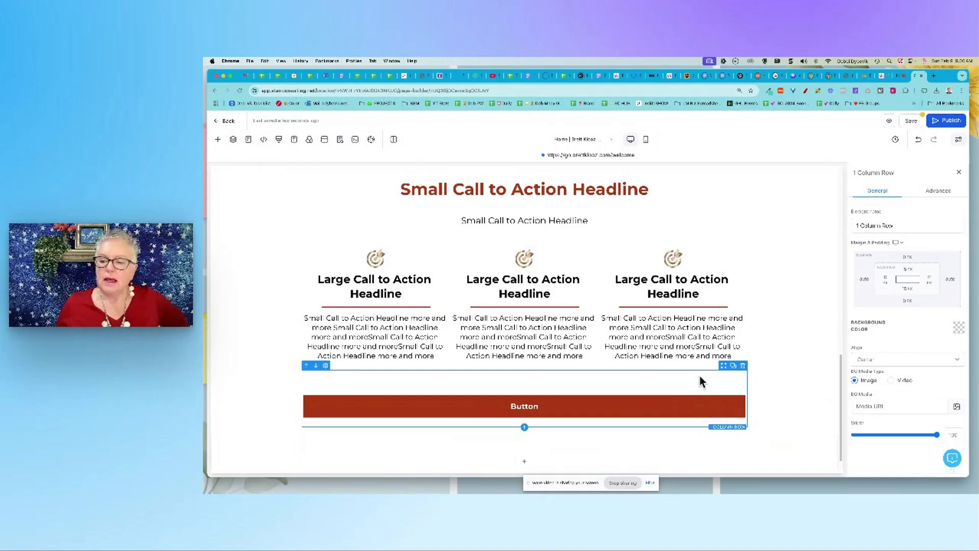
drag(937, 435, 861, 439)
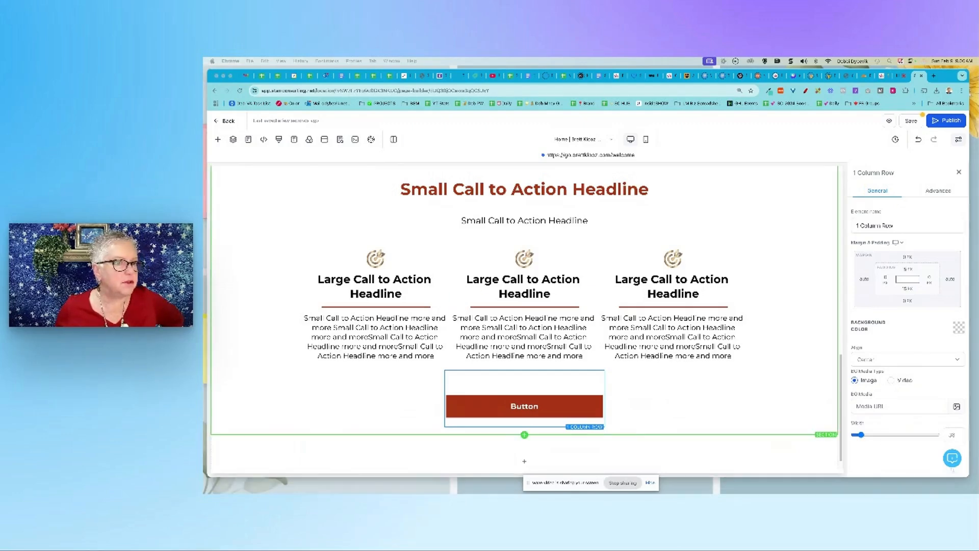
- Check the reference screenshot's Get Started block in Snagit, and add a section below the button row with the dark teal brand color as background
drag(205, 204, 611, 67)
scroll(429, 296, down, 2)
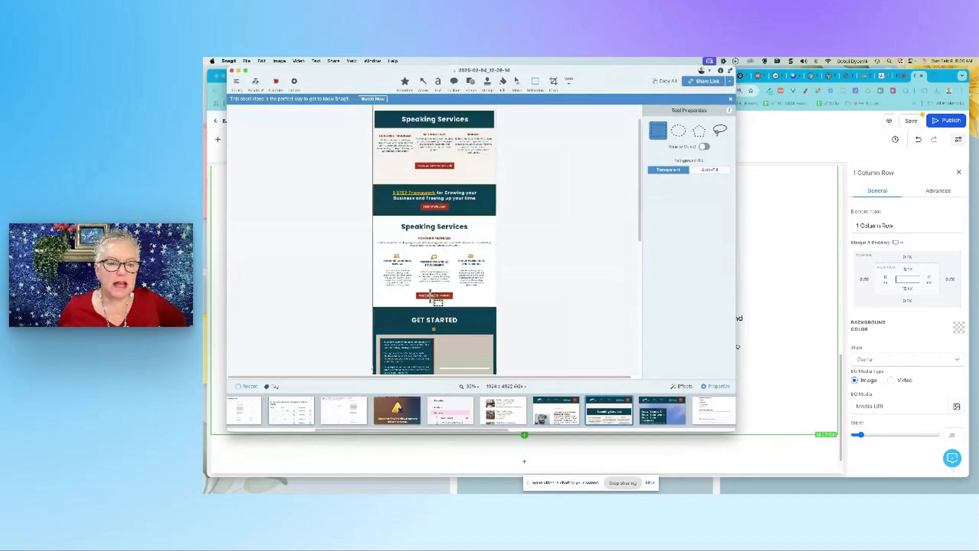
scroll(430, 295, down, 4)
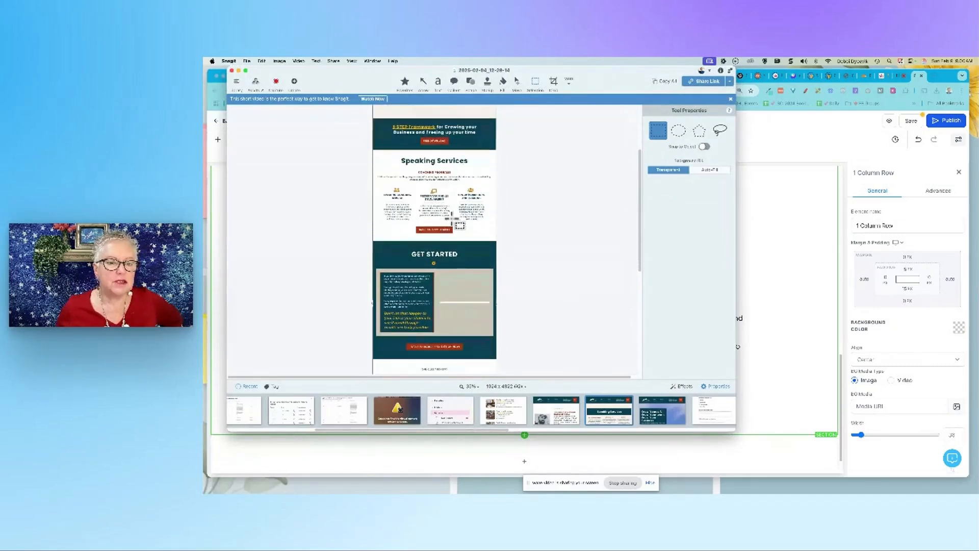
scroll(459, 225, down, 2)
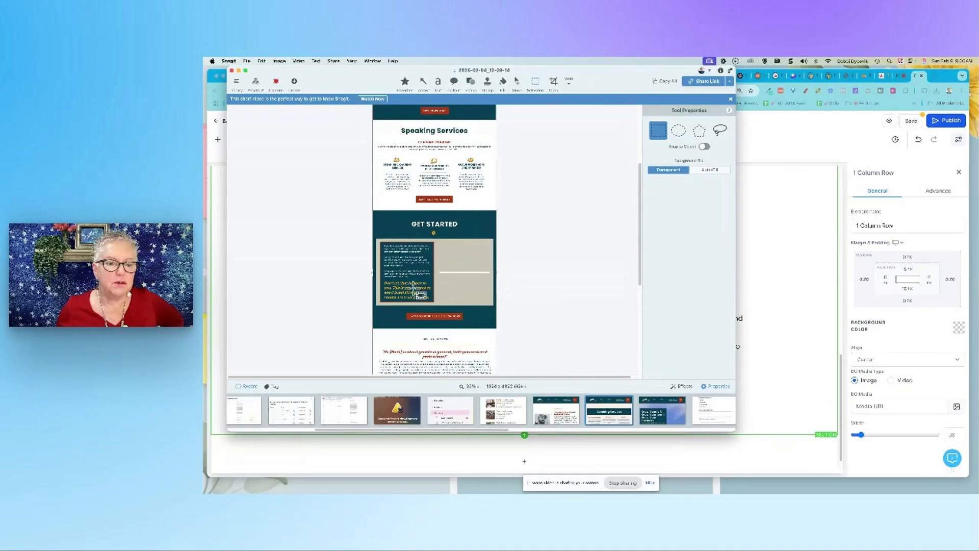
drag(604, 74, 204, 110)
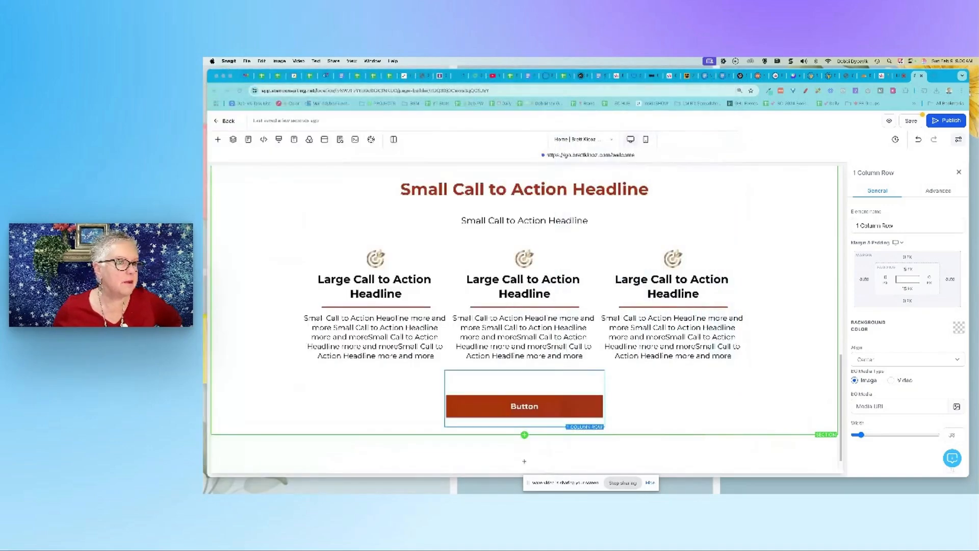
click(219, 140)
click(218, 140)
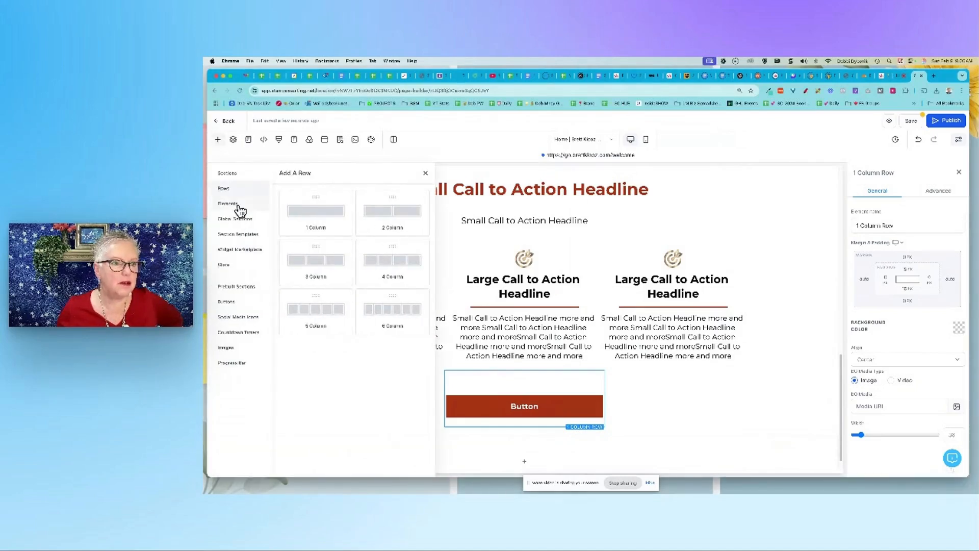
click(235, 176)
drag(320, 210, 610, 443)
scroll(774, 430, down, 1)
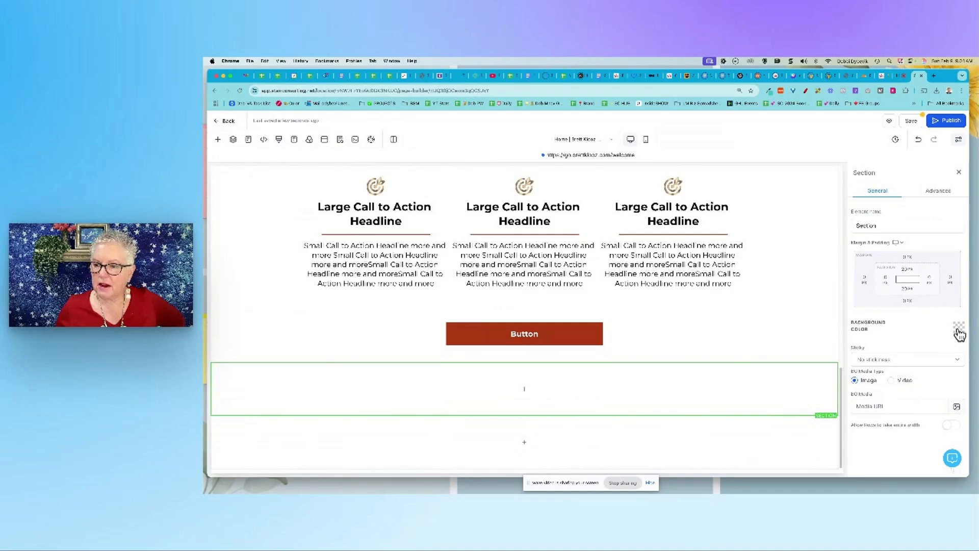
click(958, 328)
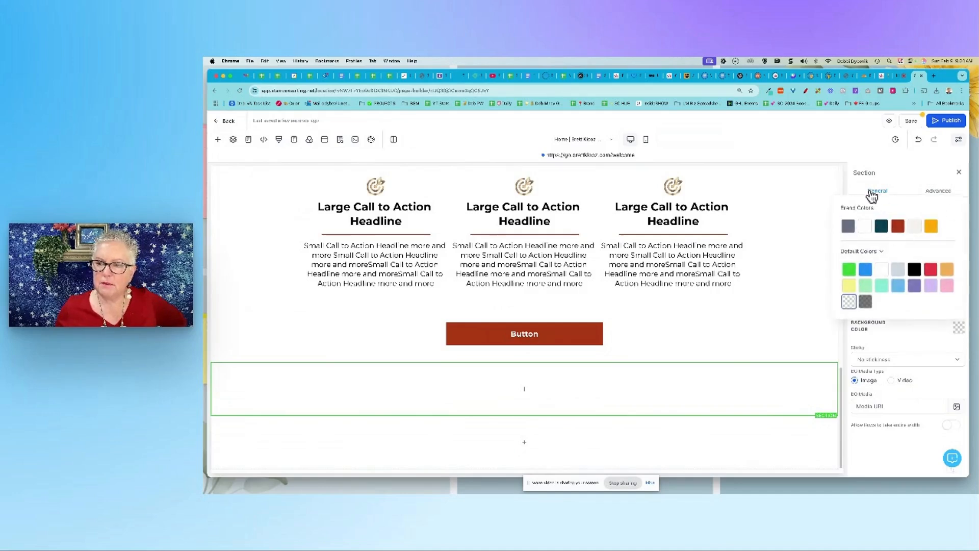
click(881, 227)
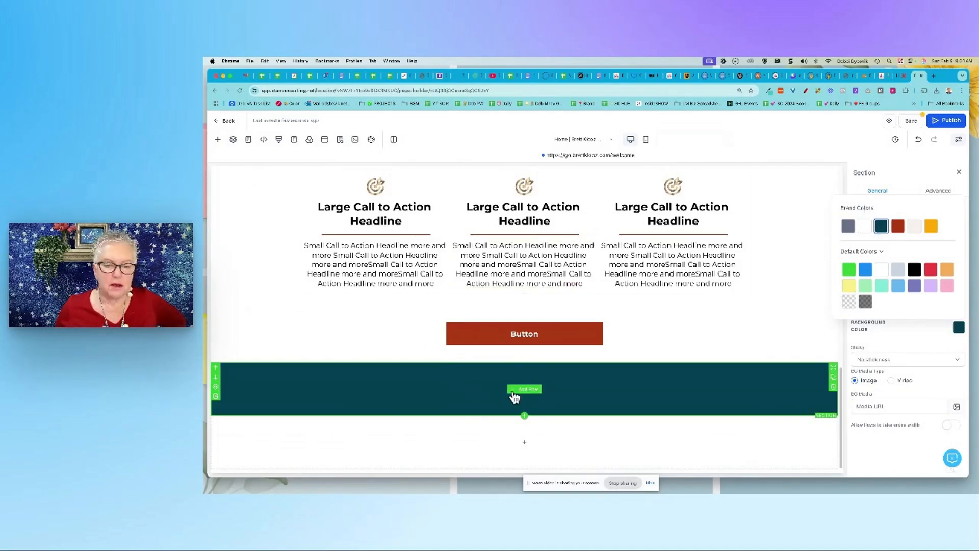
- Insert a one-column row into the new teal section and add a Headline element to it
click(526, 390)
click(312, 218)
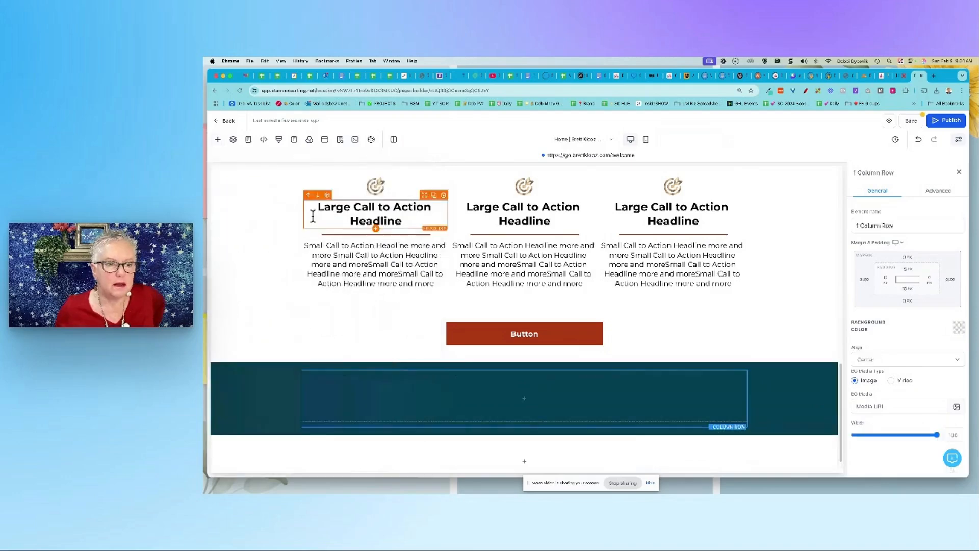
click(526, 401)
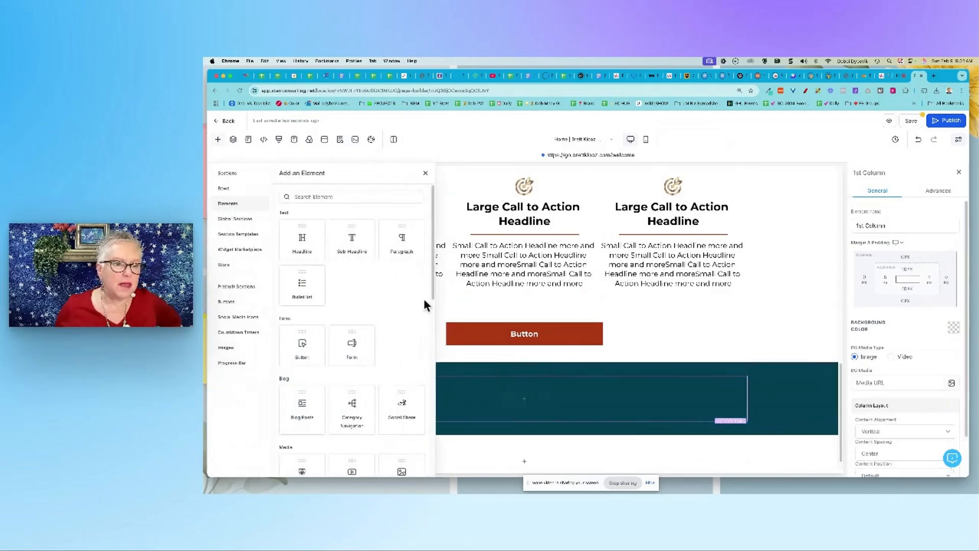
click(306, 244)
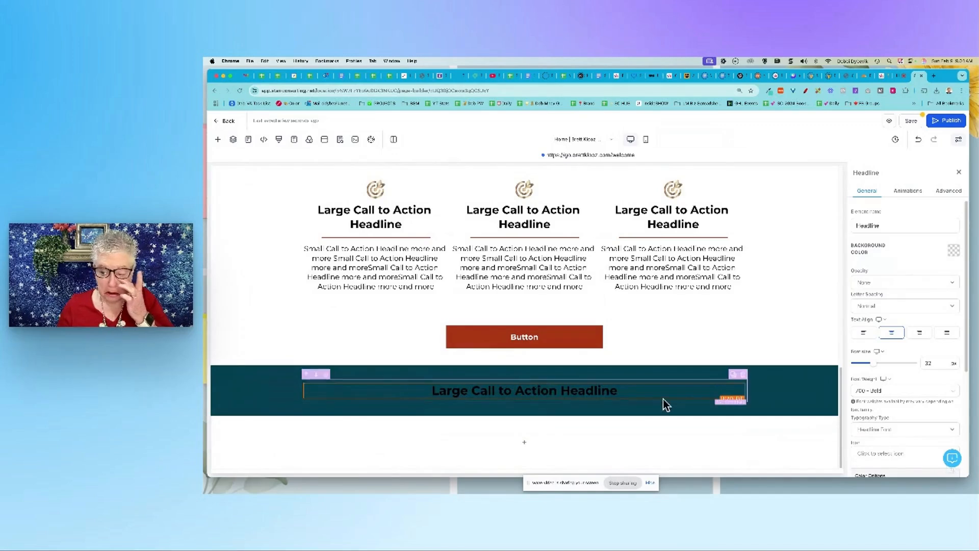
- Color the teal section's new headline white and enlarge its font to about double the size
scroll(961, 392, down, 3)
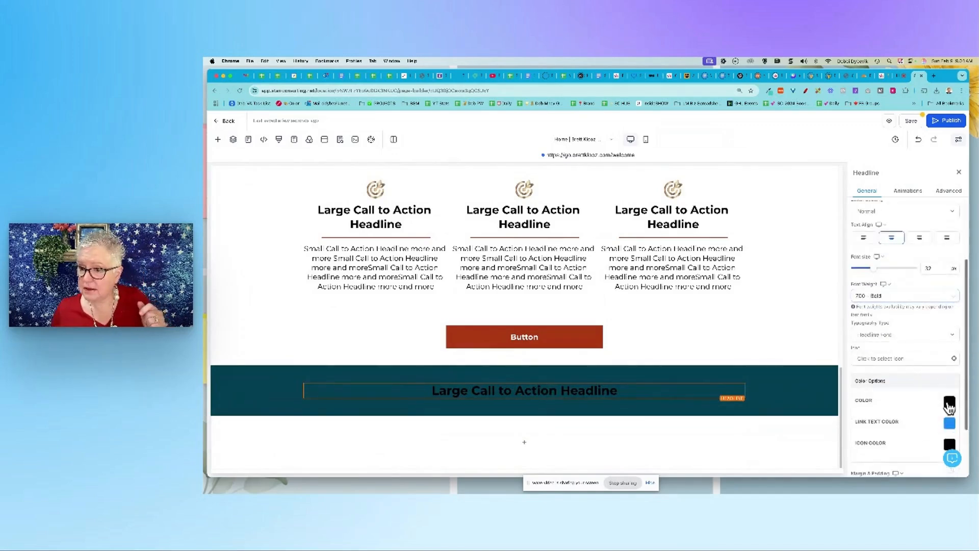
click(950, 402)
click(855, 301)
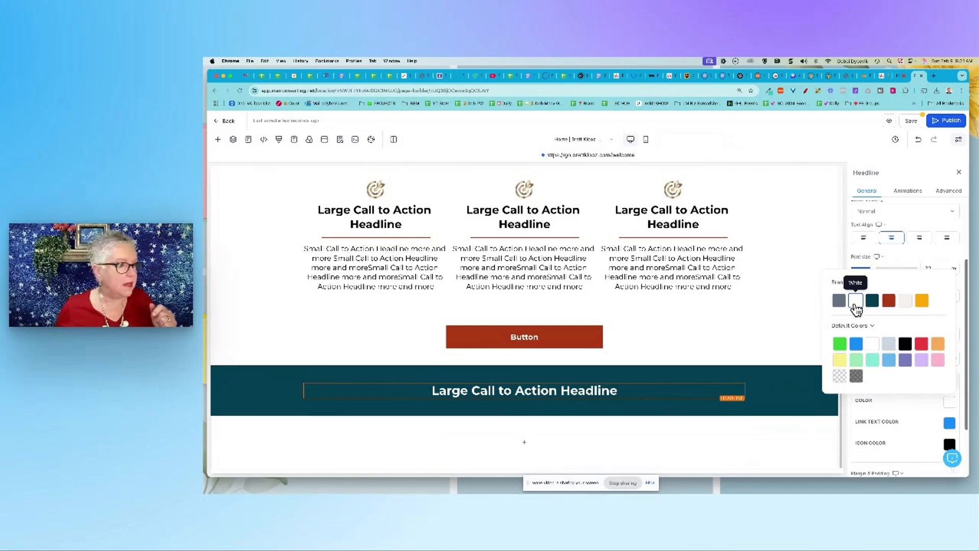
click(727, 395)
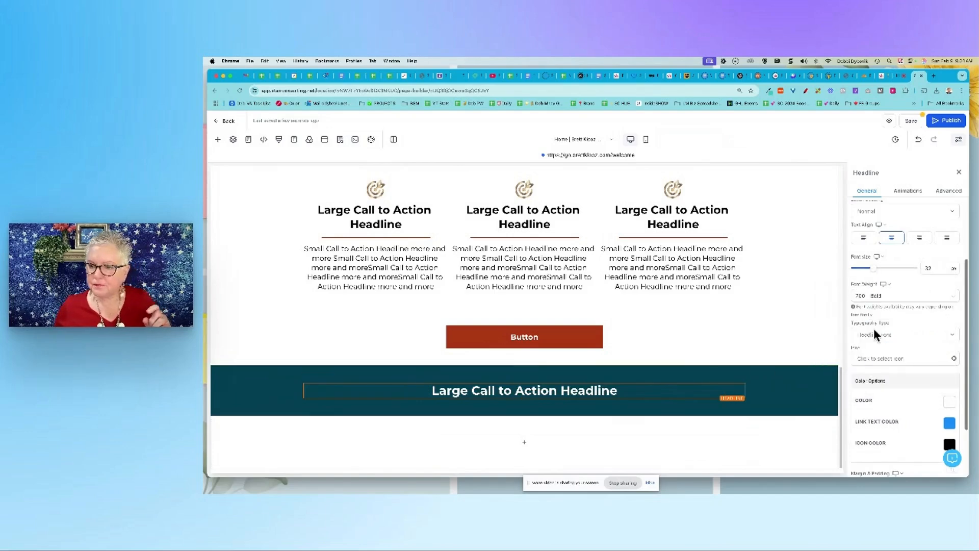
drag(876, 275, 893, 276)
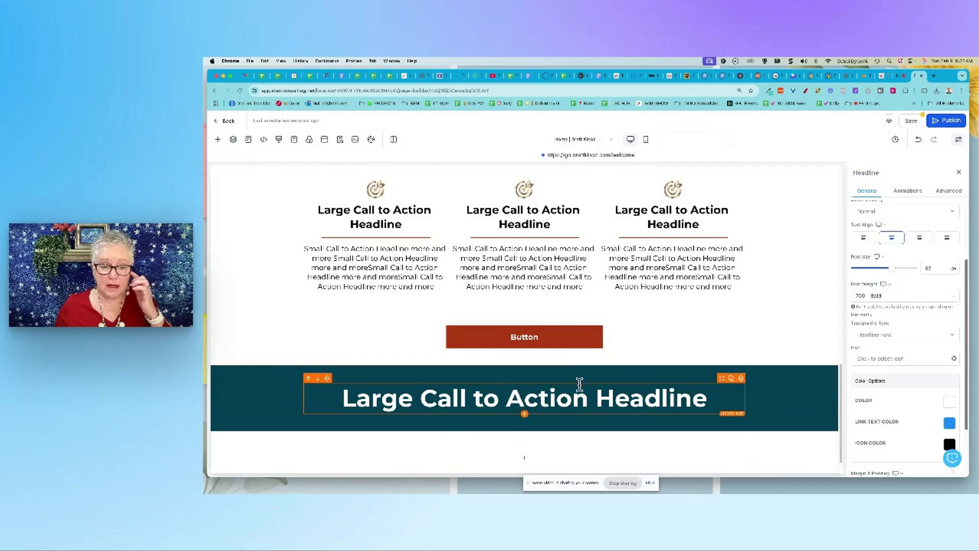
- Add an Image element beneath the headline in the new teal section
click(525, 414)
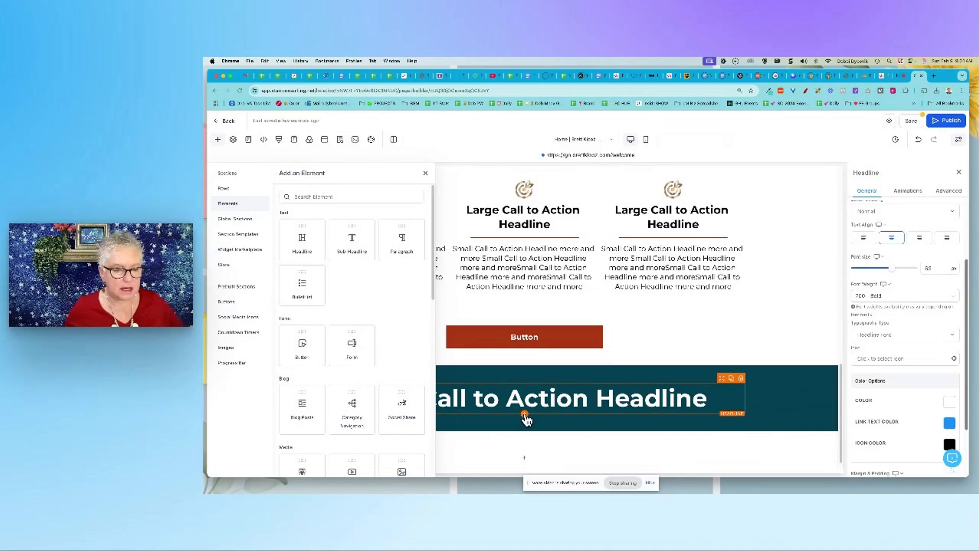
scroll(357, 400, down, 3)
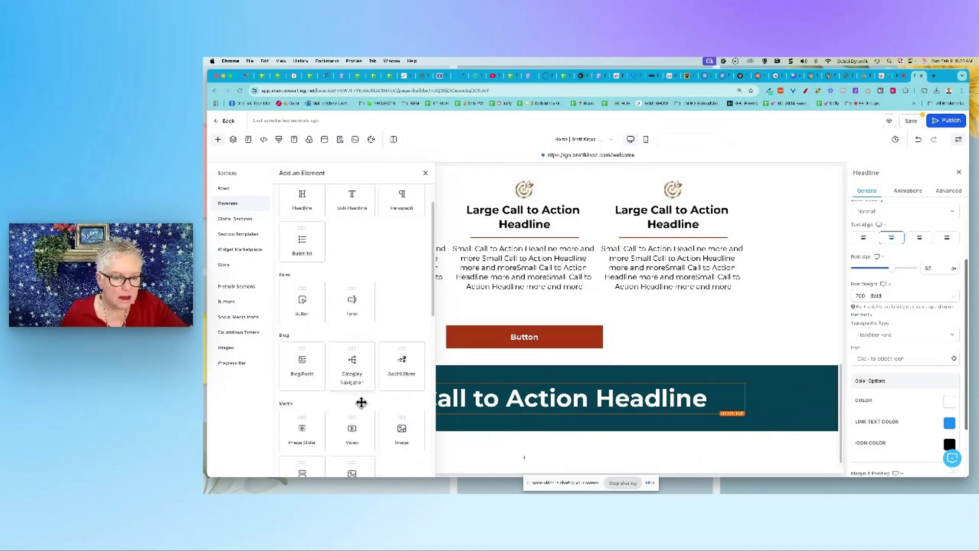
scroll(361, 402, down, 1)
click(400, 339)
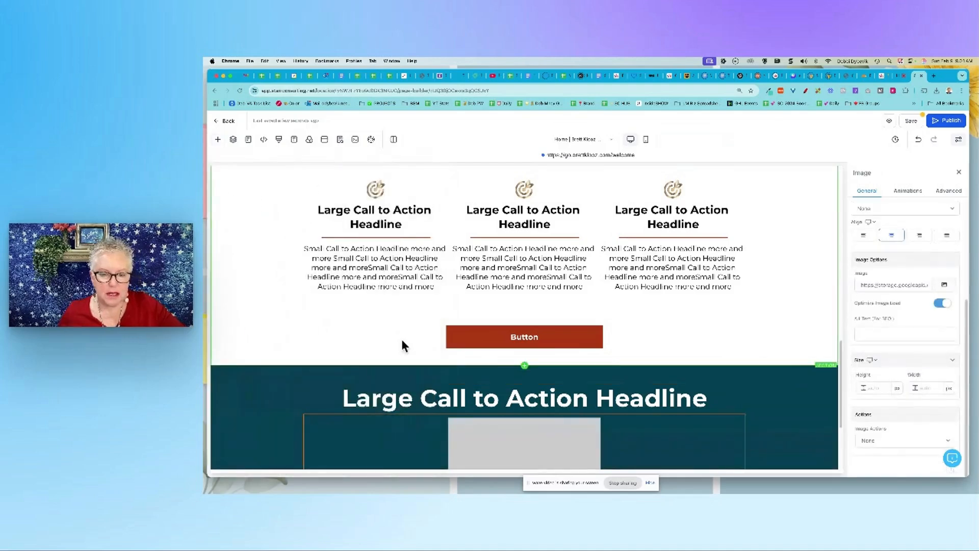
- Use frame-2.png from the ICONS media folder as the teal section's image, and set its height to 25
click(944, 285)
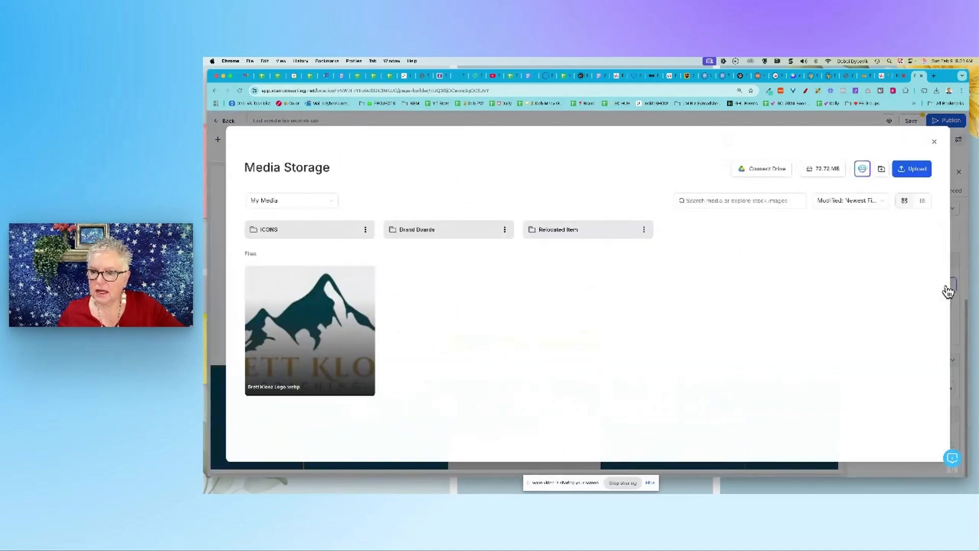
click(319, 229)
scroll(561, 320, down, 3)
scroll(561, 320, down, 10)
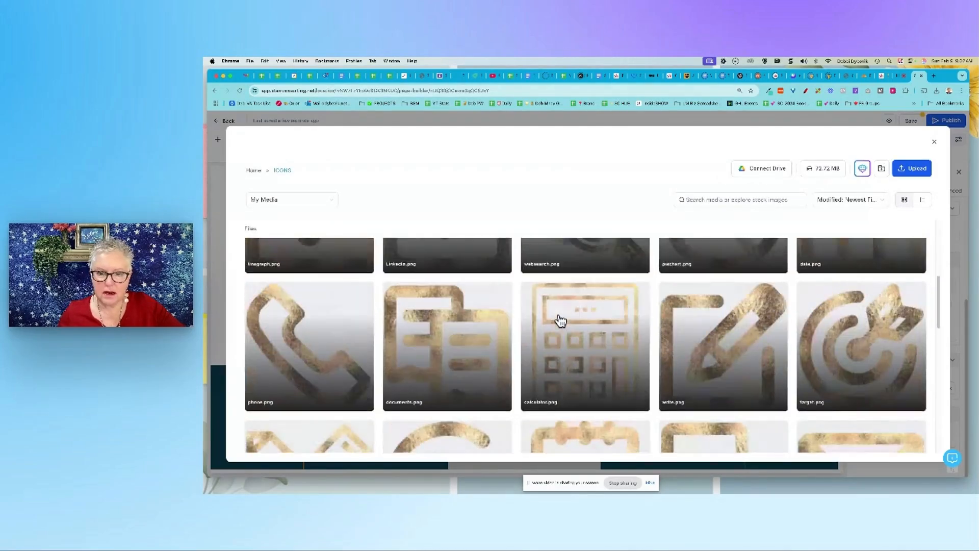
scroll(561, 320, down, 8)
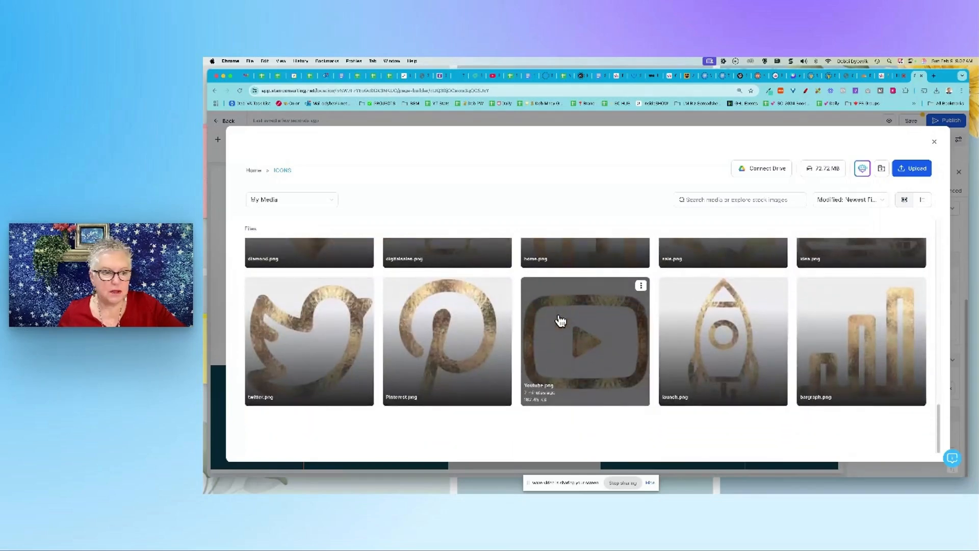
scroll(561, 321, up, 10)
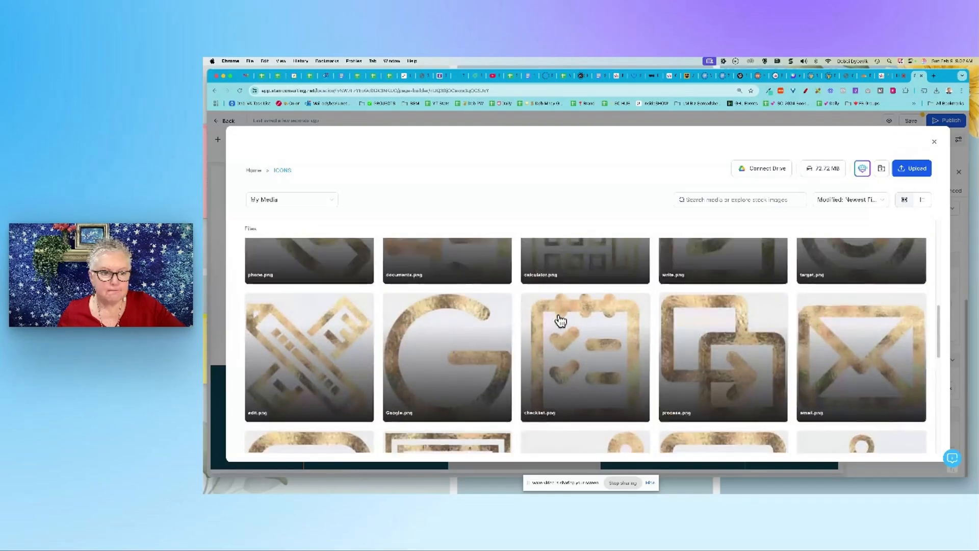
scroll(561, 320, up, 10)
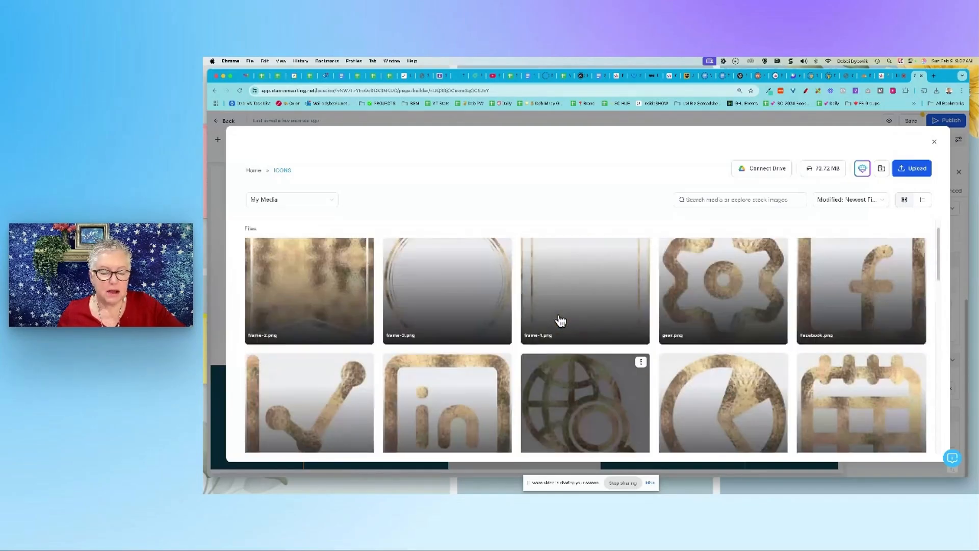
scroll(561, 320, up, 2)
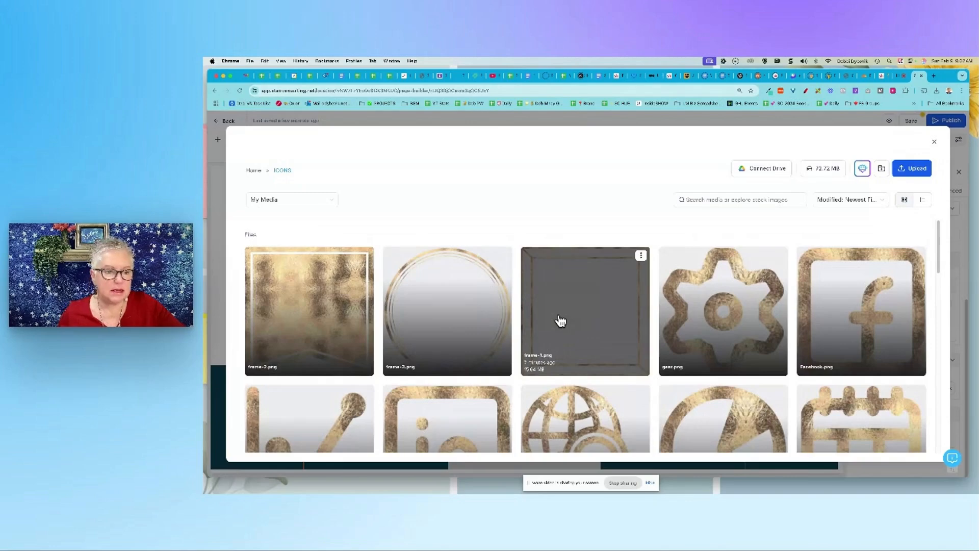
scroll(560, 320, down, 2)
scroll(558, 322, up, 2)
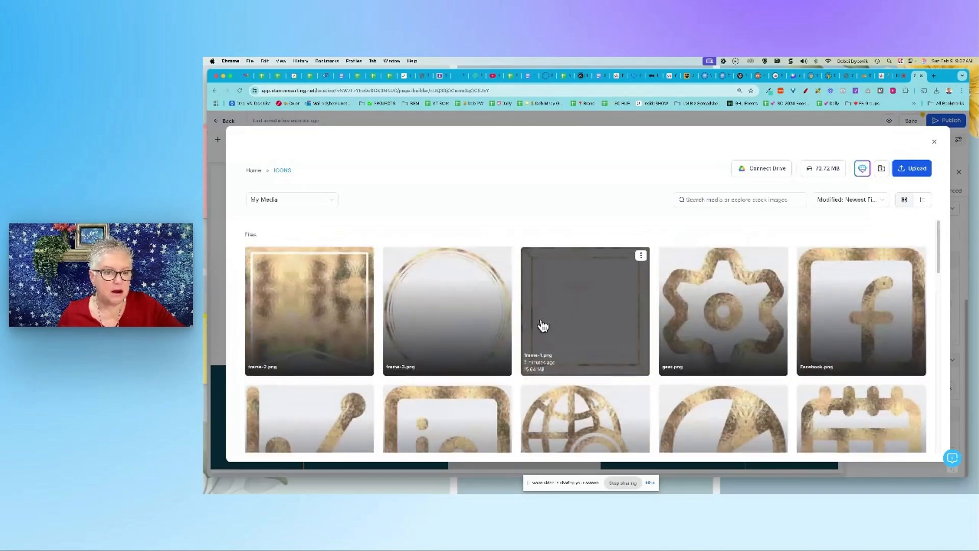
click(318, 332)
scroll(711, 333, down, 2)
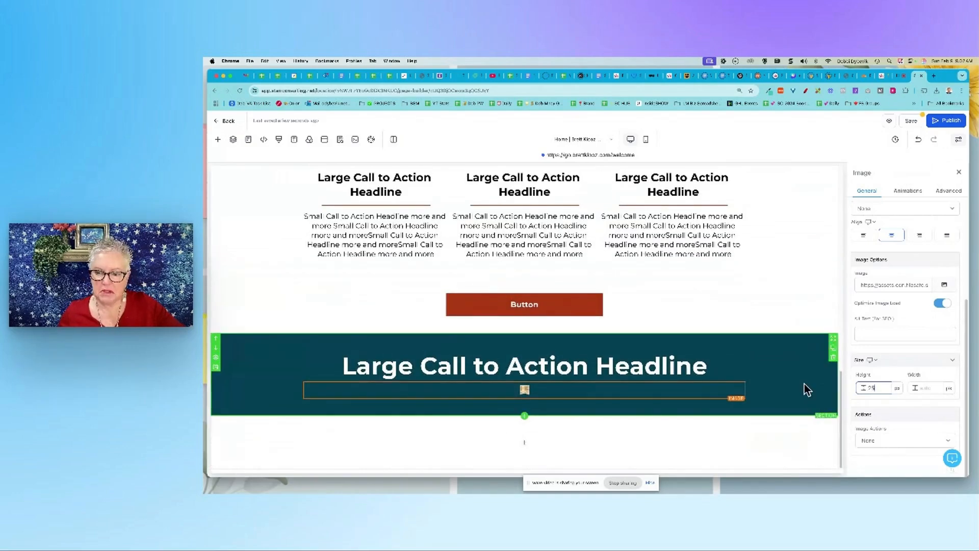
click(544, 411)
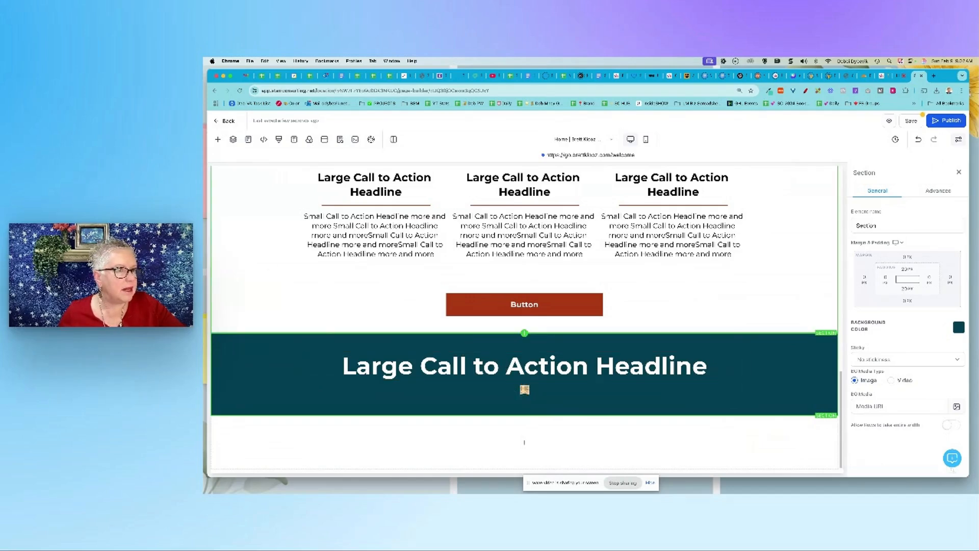
- Following the Snagit reference, insert a two-column row below the icon in the teal section and fill it with the off-white brand color
drag(978, 97, 670, 108)
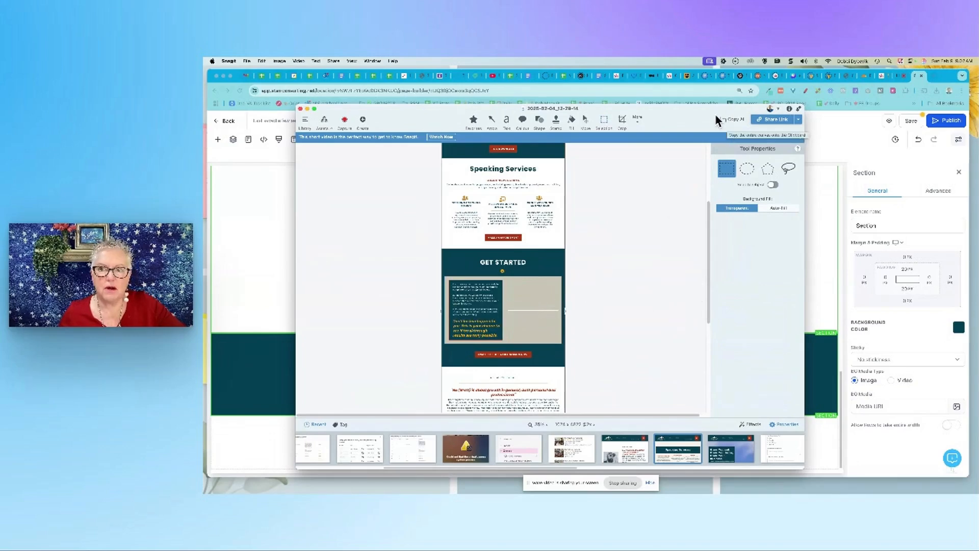
drag(708, 112, 204, 122)
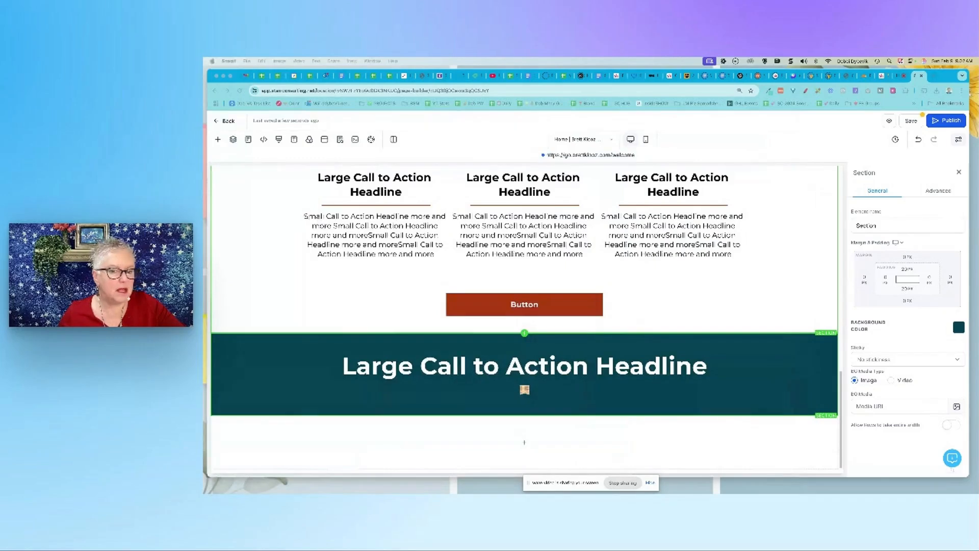
click(218, 141)
click(218, 142)
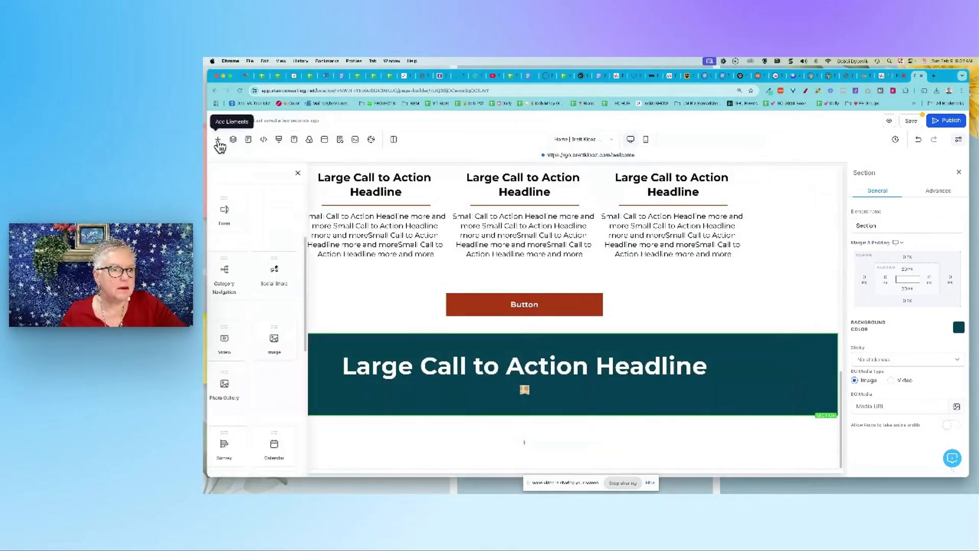
click(240, 191)
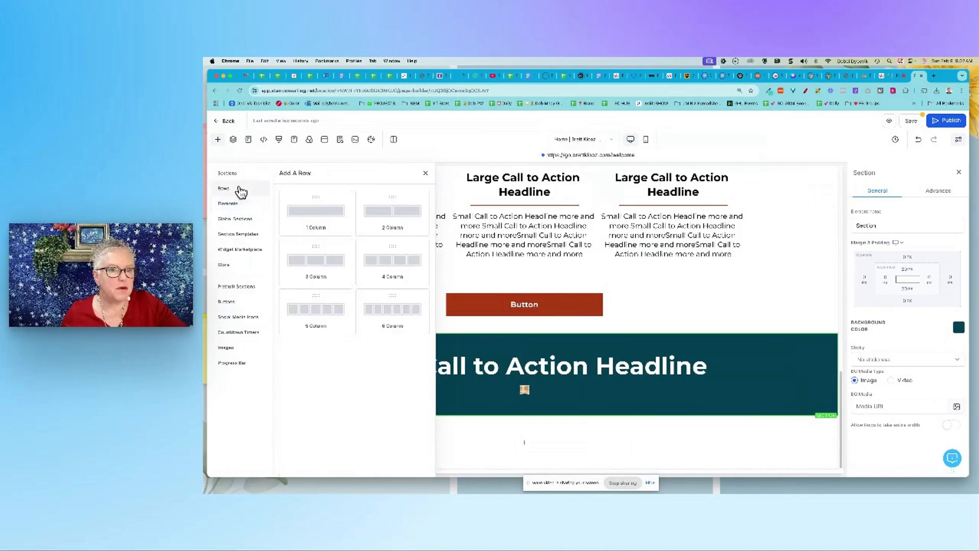
drag(393, 212, 536, 438)
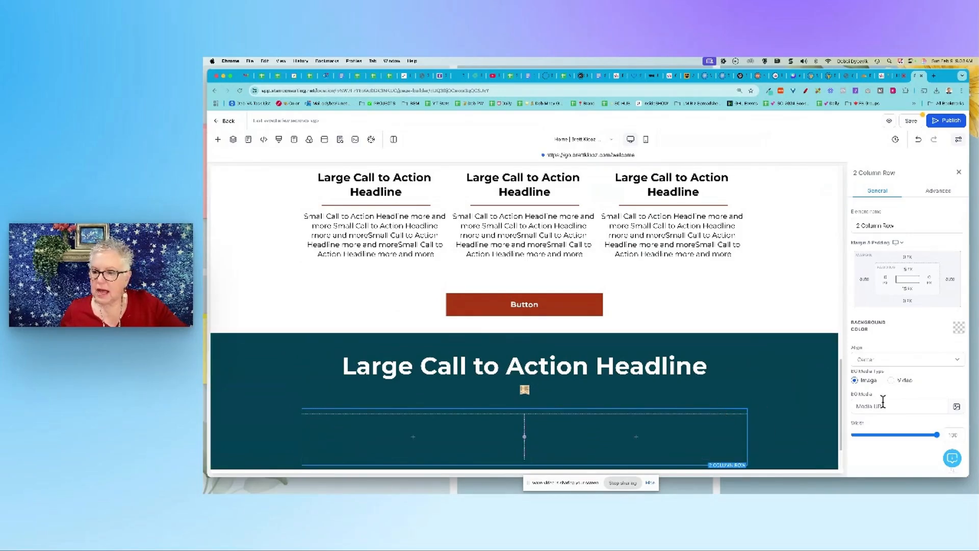
click(957, 327)
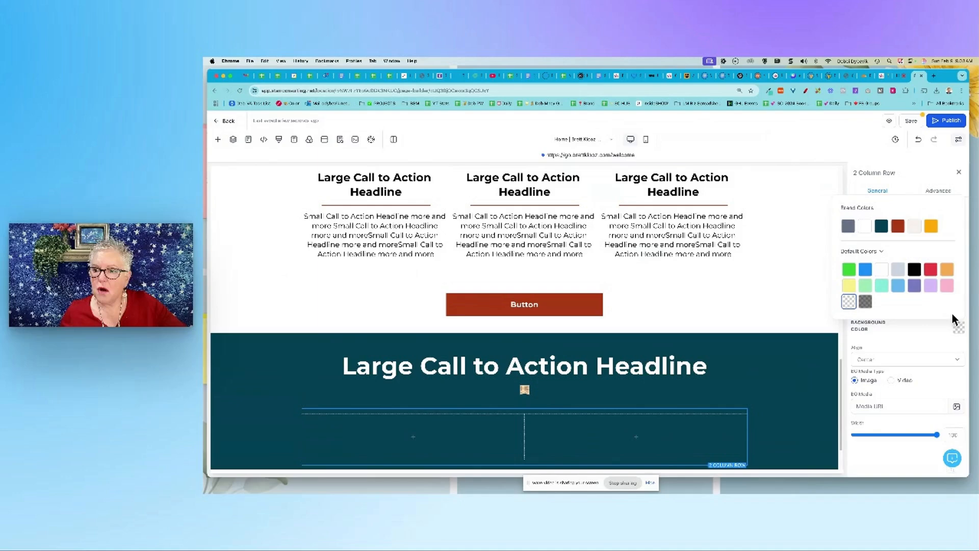
click(914, 226)
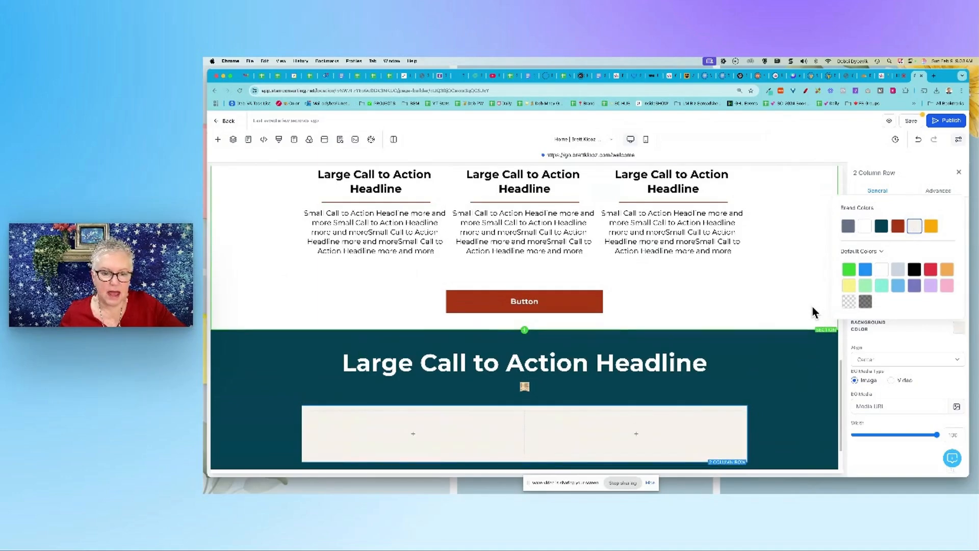
- Add a Sub Headline to the row's first column and extend its text with repeated pastes of "Small Call to Action Headline more and more"
scroll(812, 307, down, 2)
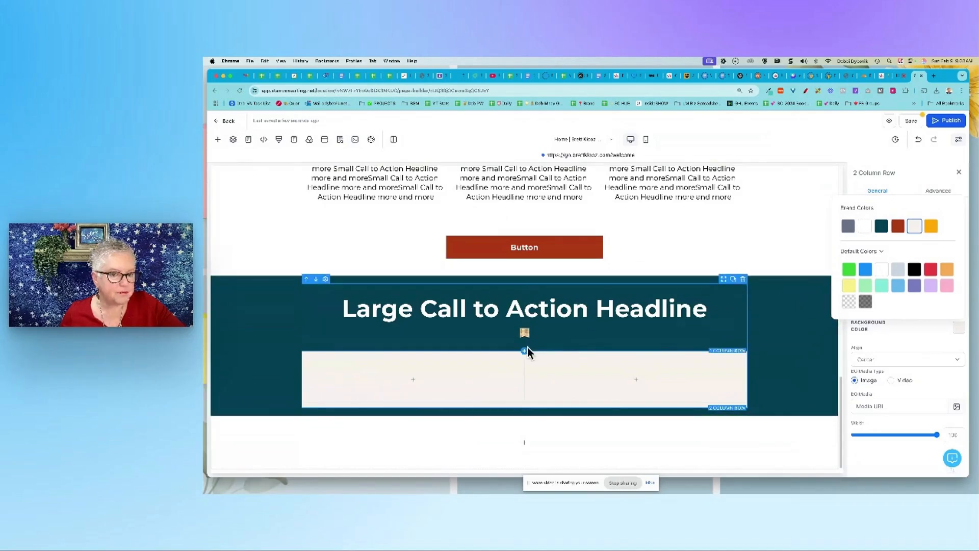
click(413, 380)
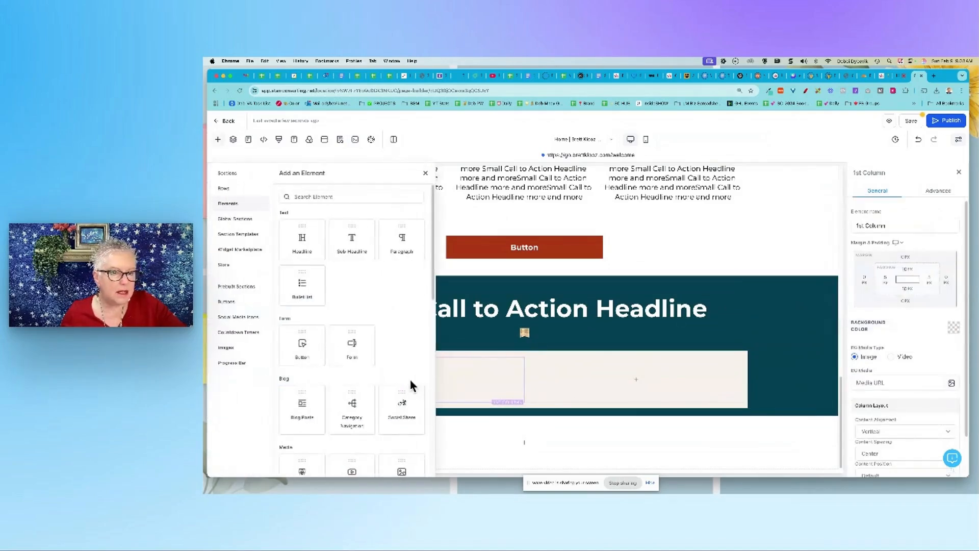
click(351, 243)
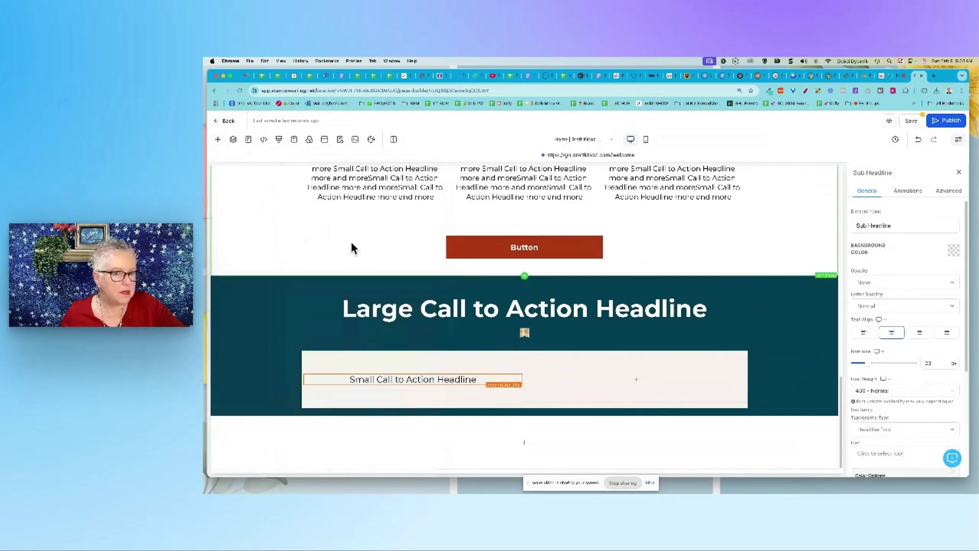
click(489, 379)
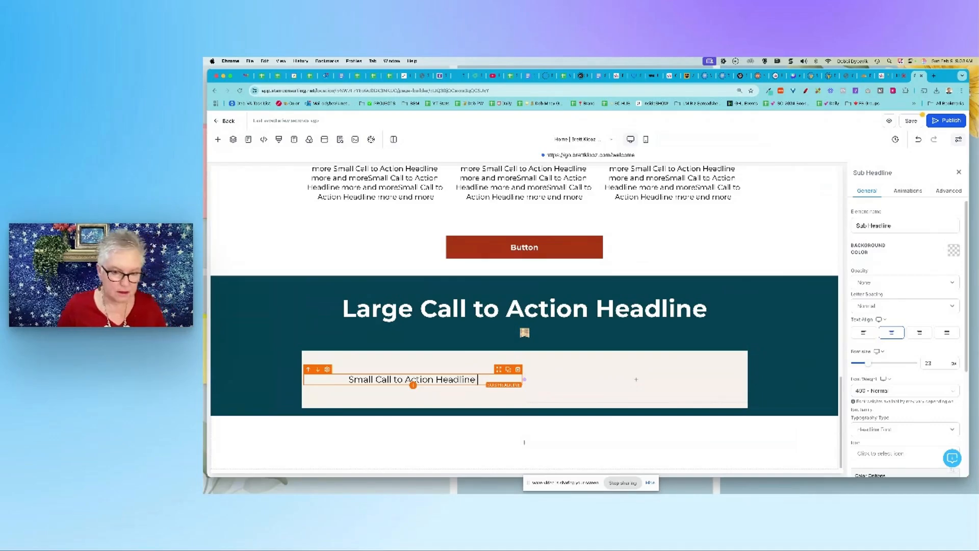
key(super+v)
key(super+v)
key(super+v)
key(super+v)
key(super+v)
key(super+v)
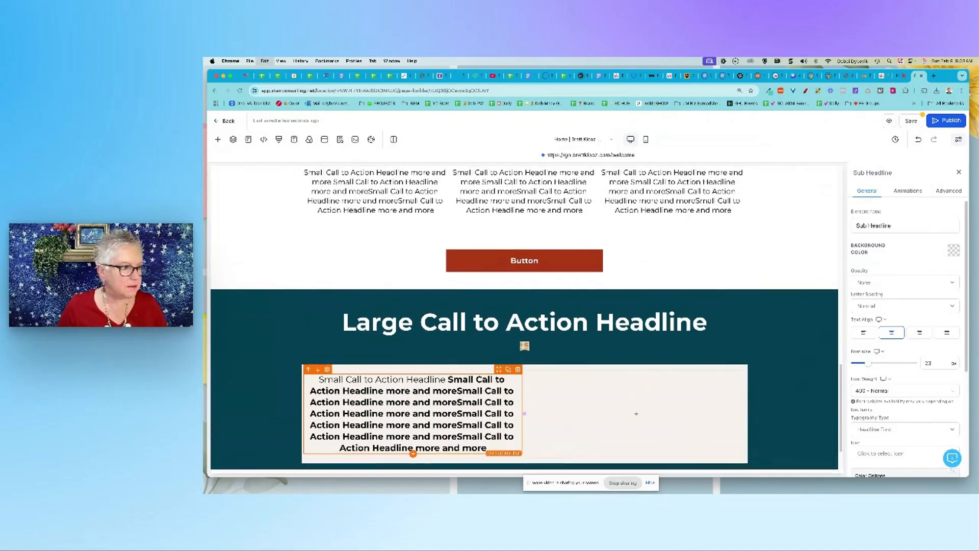
- Add two more paragraphs of the same pasted placeholder text to the sub headline, separated by blank lines
key(Return)
key(Return)
key(super+v)
key(super+v)
key(super+v)
key(super+v)
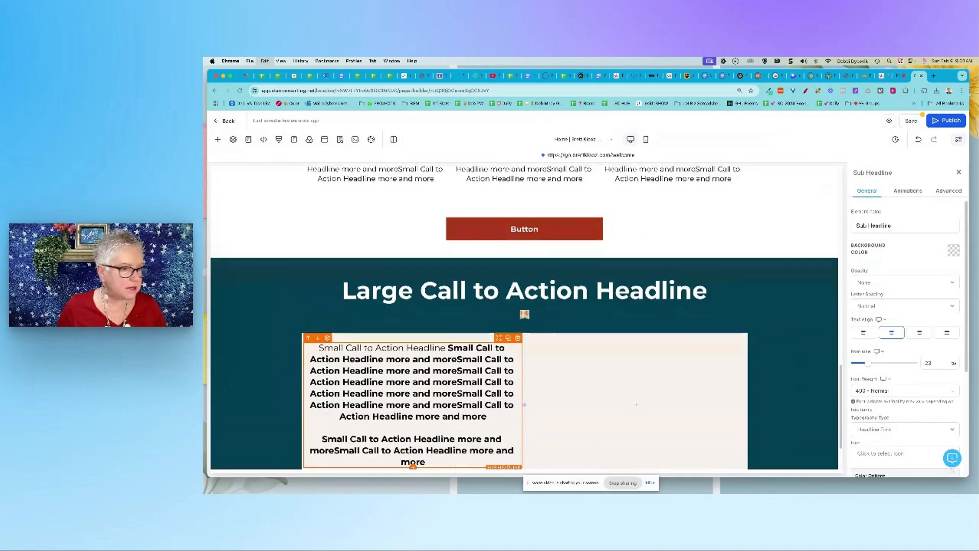
key(Return)
key(Return)
key(super+v)
key(super+v)
key(super+v)
key(super+v)
key(super+v)
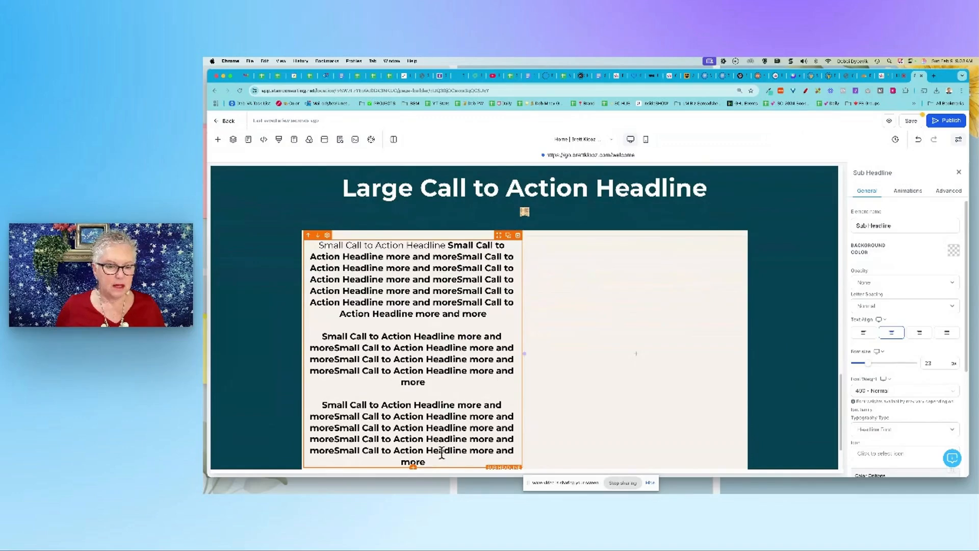
- Remove the bold from the entire sub headline, and make only its last paragraph bold in the dark red brand color
drag(441, 459, 308, 247)
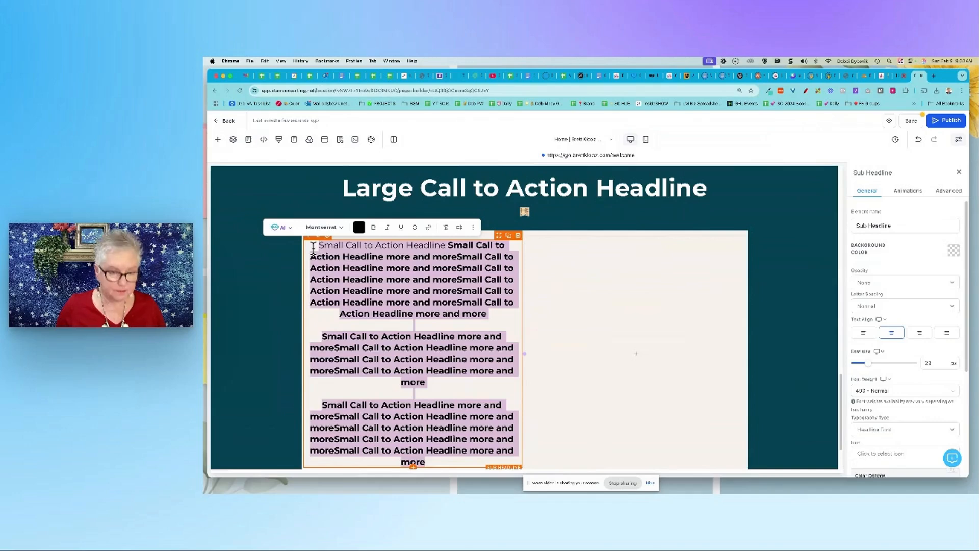
key(super+b)
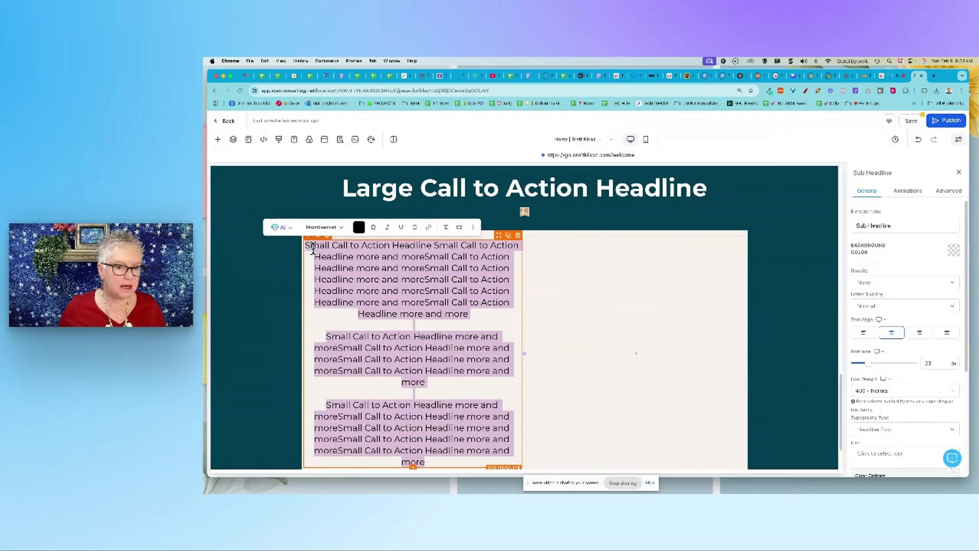
click(461, 394)
drag(326, 404, 465, 460)
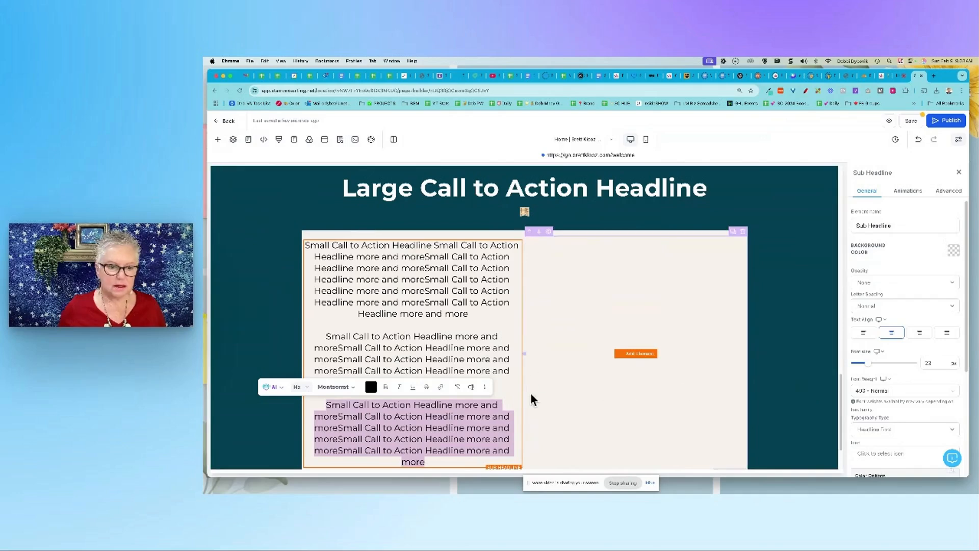
click(371, 387)
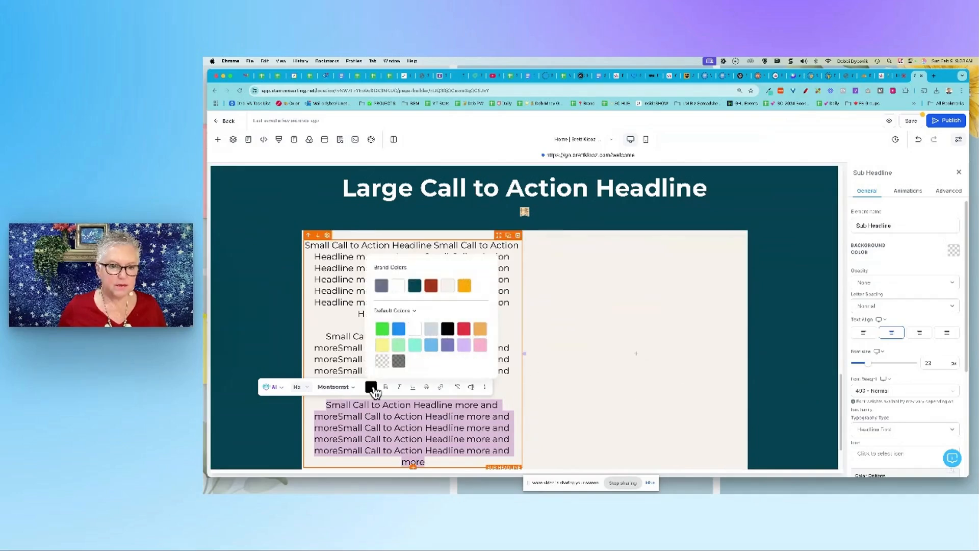
click(464, 287)
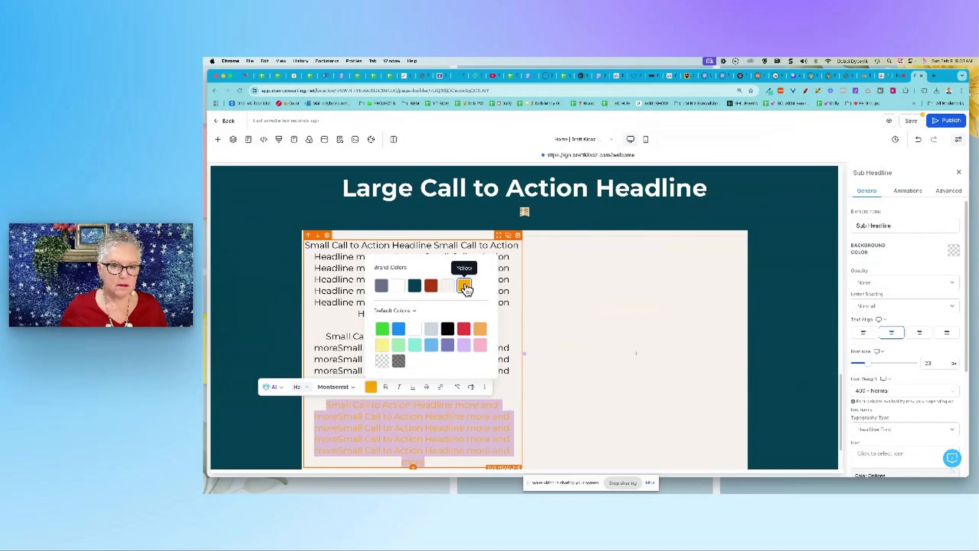
click(431, 286)
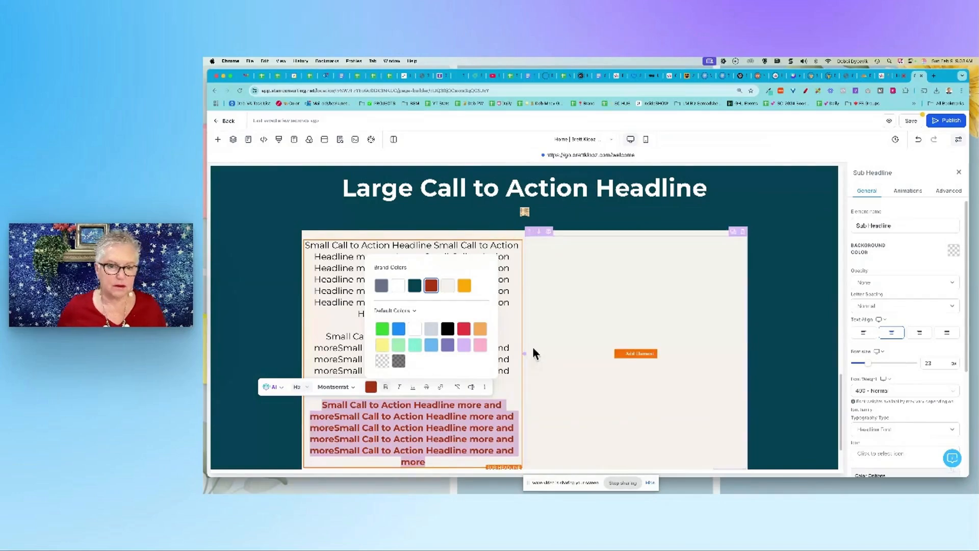
click(509, 335)
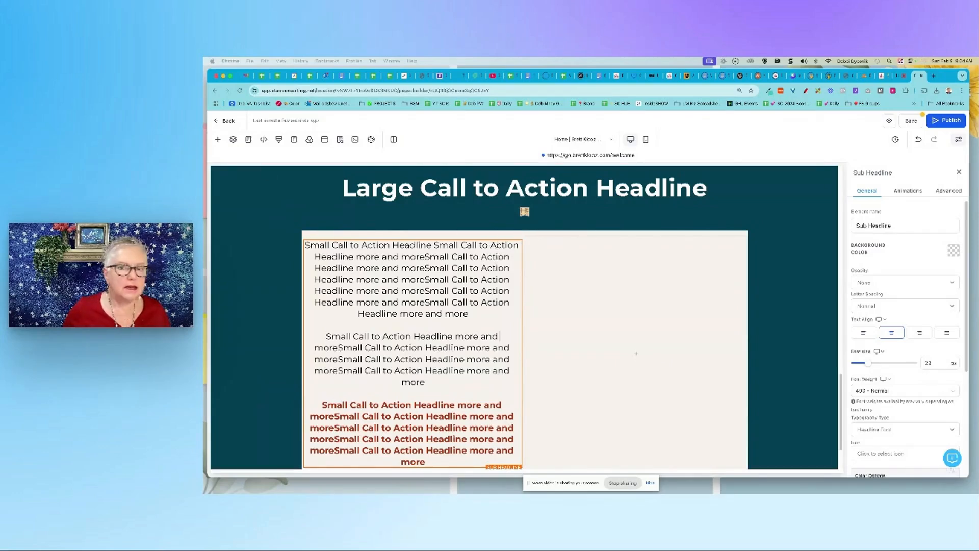
- Switch to the Snagit reference and examine the Get Started section's two-column box enlarged, then return to the page builder
drag(205, 337, 662, 100)
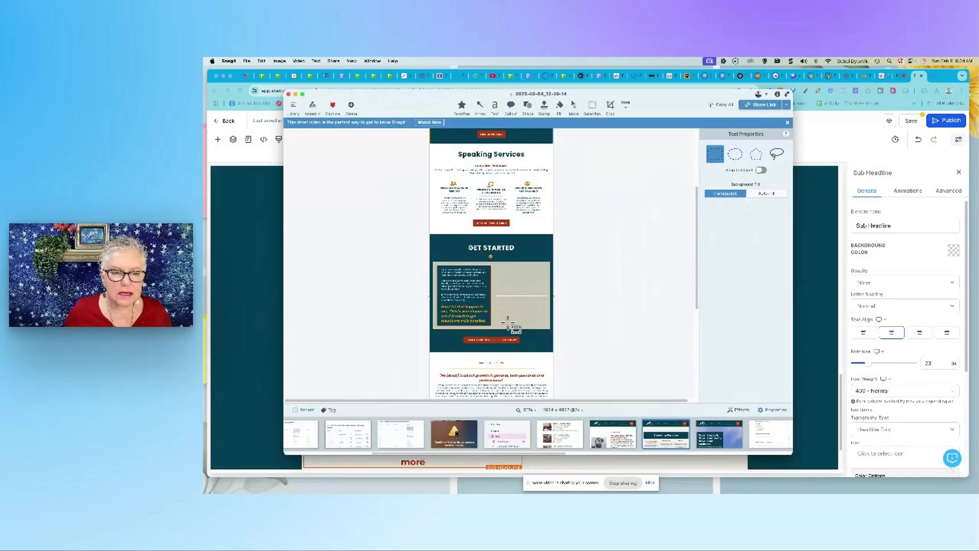
click(533, 410)
drag(510, 371, 523, 369)
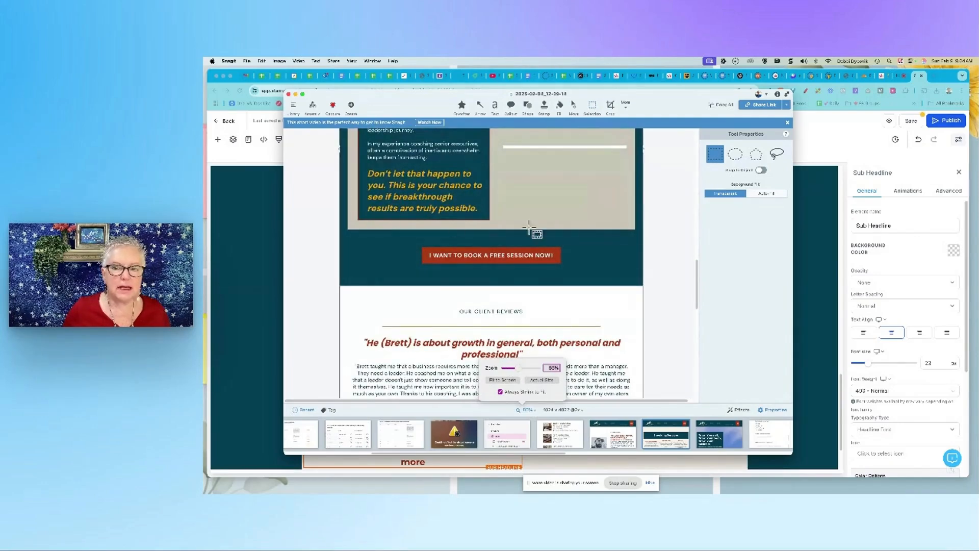
scroll(681, 266, up, 3)
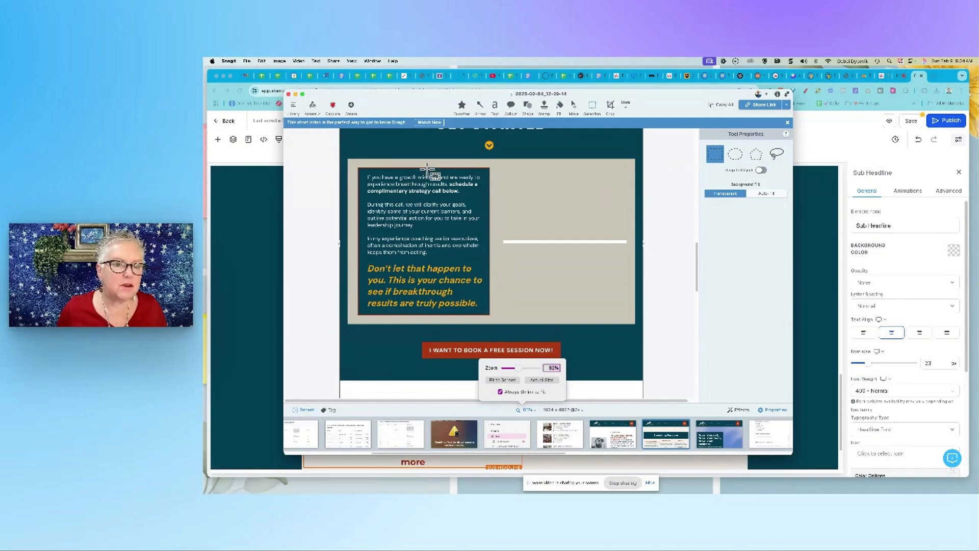
drag(664, 94, 205, 135)
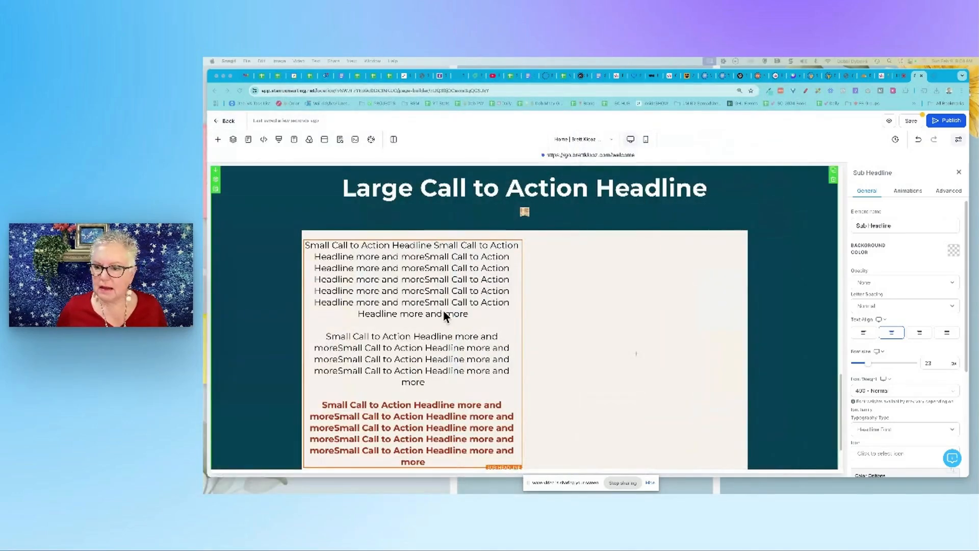
- Set the sub headline's top padding to 40 px and its left padding to 10 px
scroll(924, 357, down, 5)
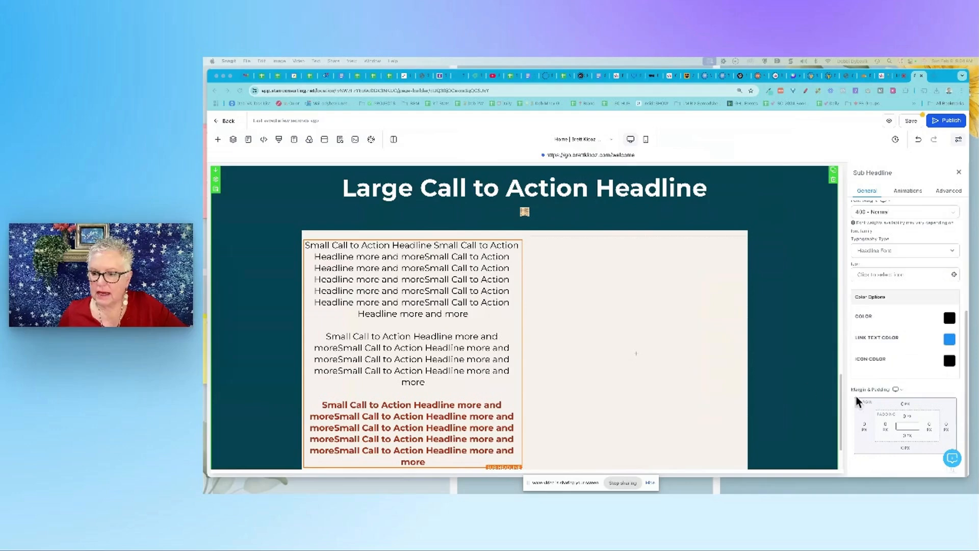
click(906, 418)
click(907, 417)
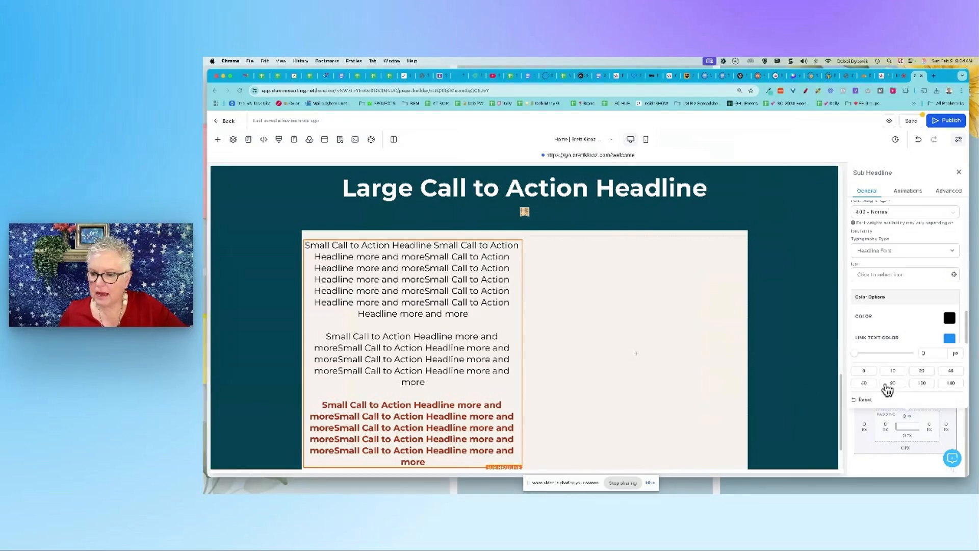
click(952, 373)
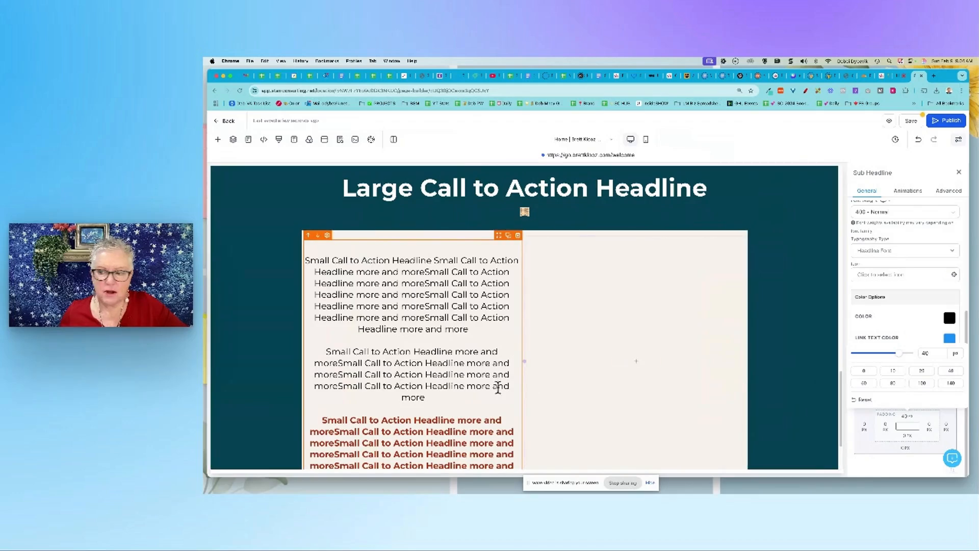
click(885, 427)
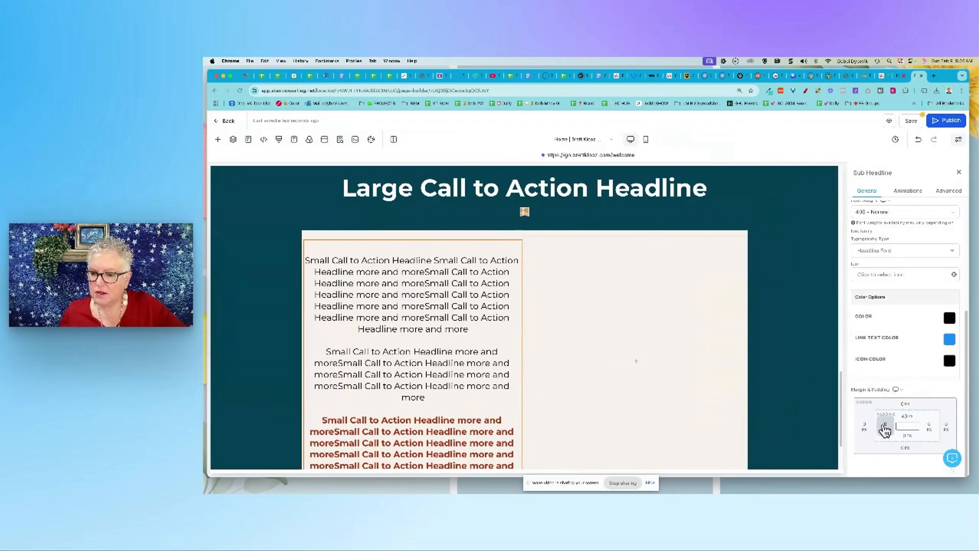
click(884, 427)
click(873, 381)
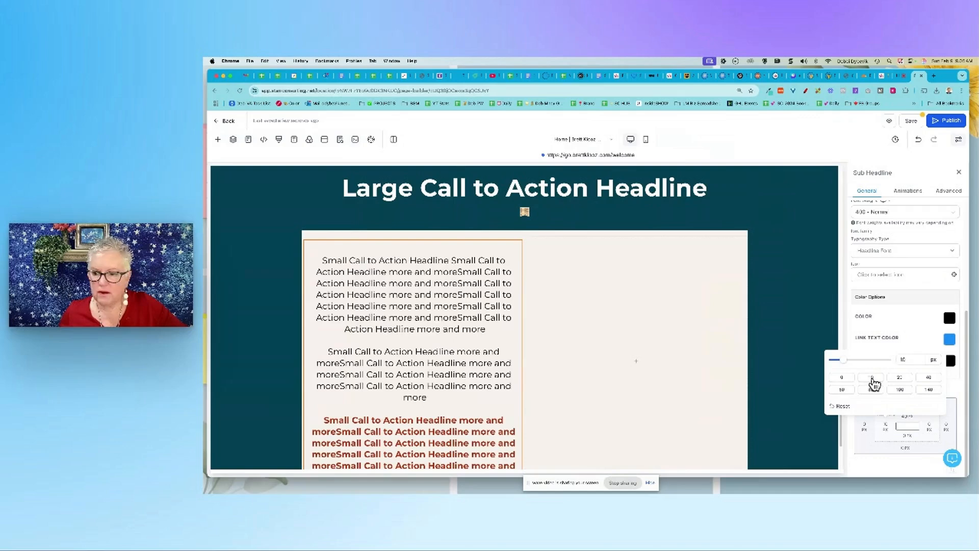
- Set the sub headline's right padding to 10 px and its bottom padding to 40 px
click(928, 426)
click(928, 424)
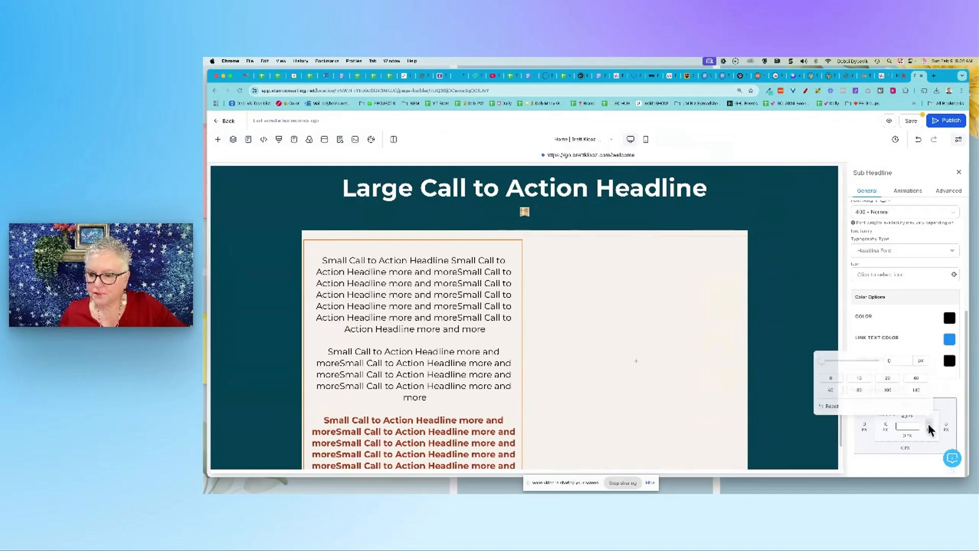
click(861, 377)
scroll(481, 374, down, 3)
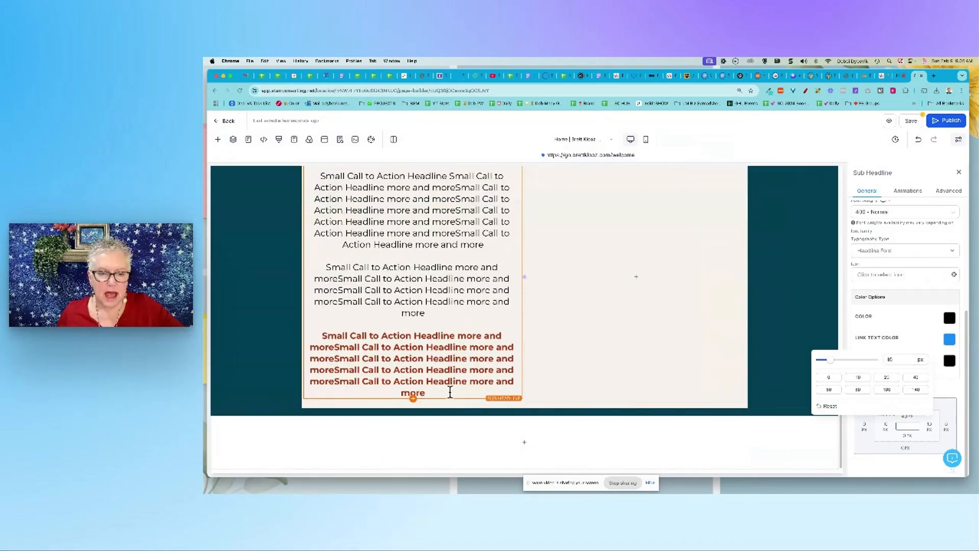
click(906, 435)
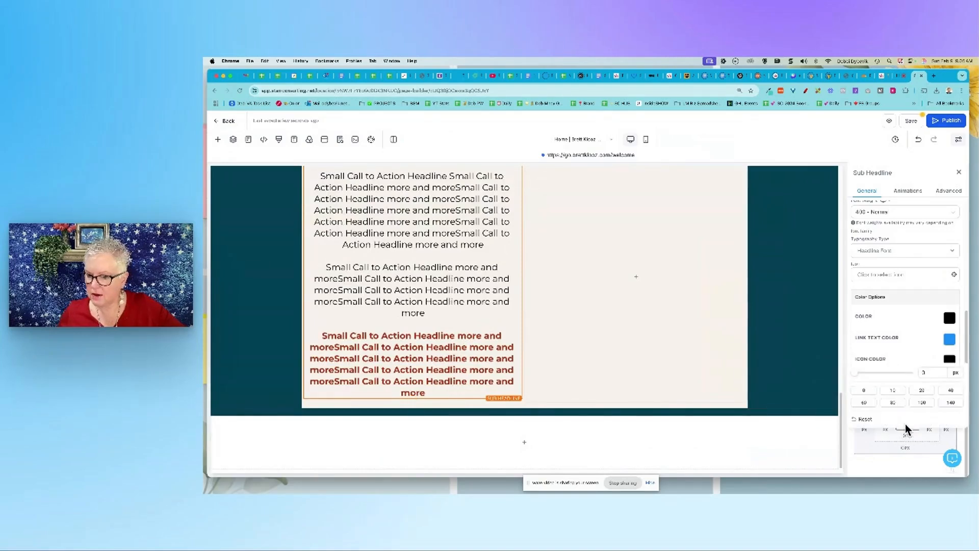
click(951, 391)
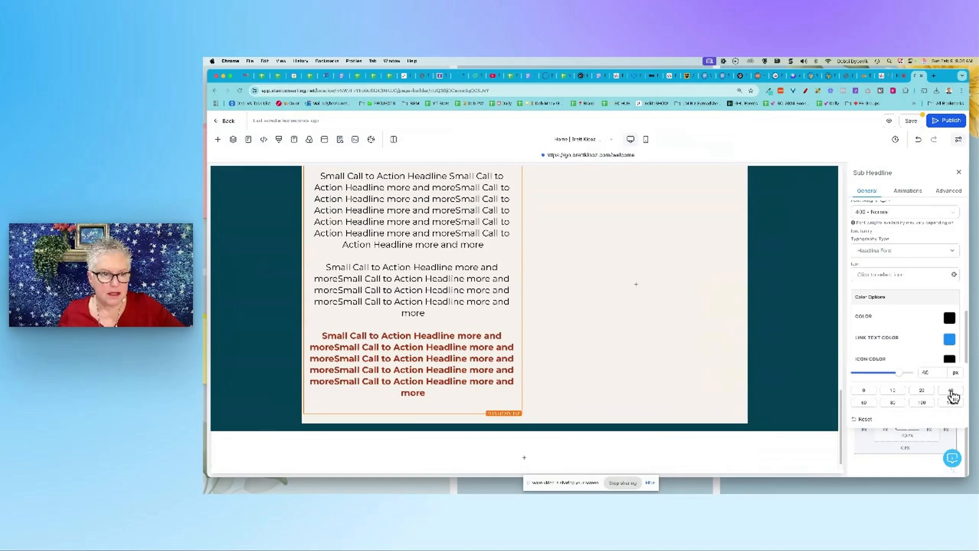
click(346, 399)
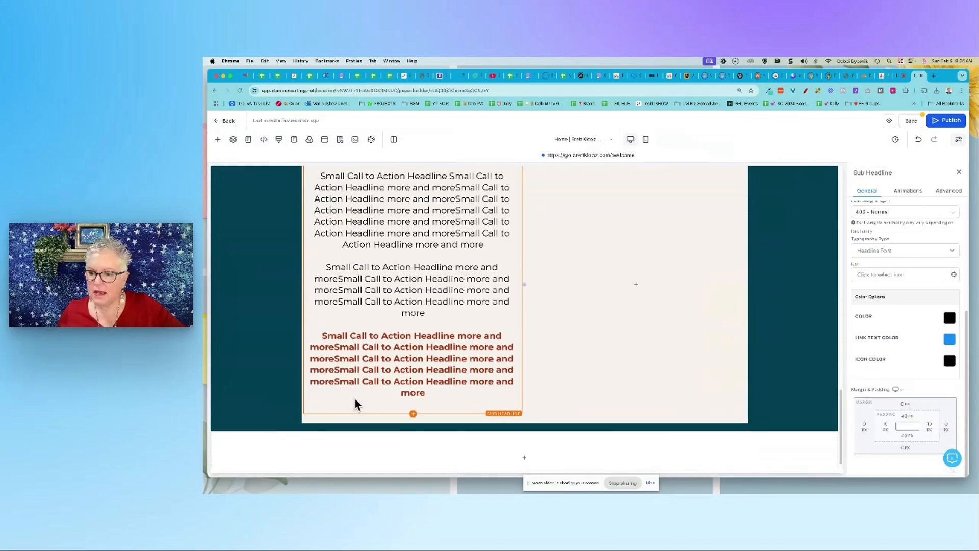
- Set the sub headline's left and right margins to 20 px each
click(865, 428)
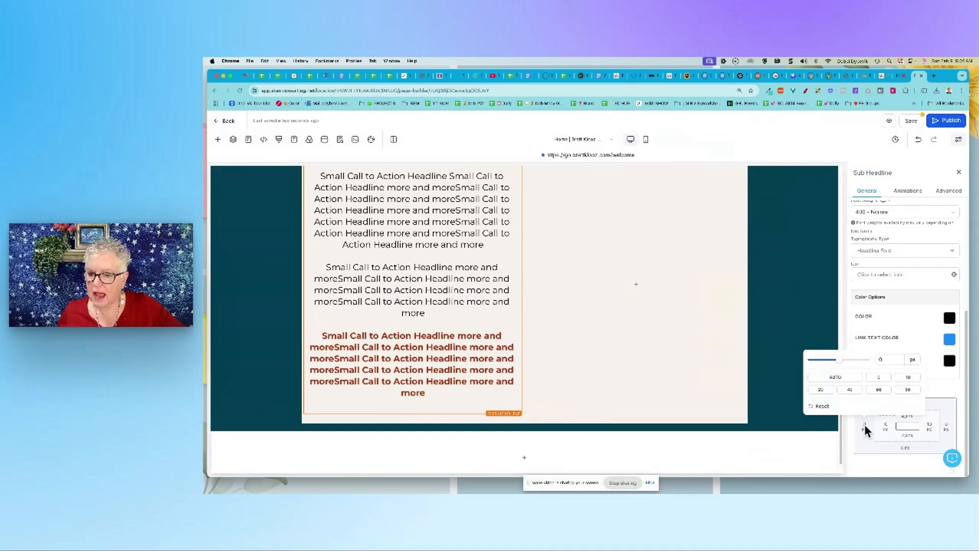
click(822, 390)
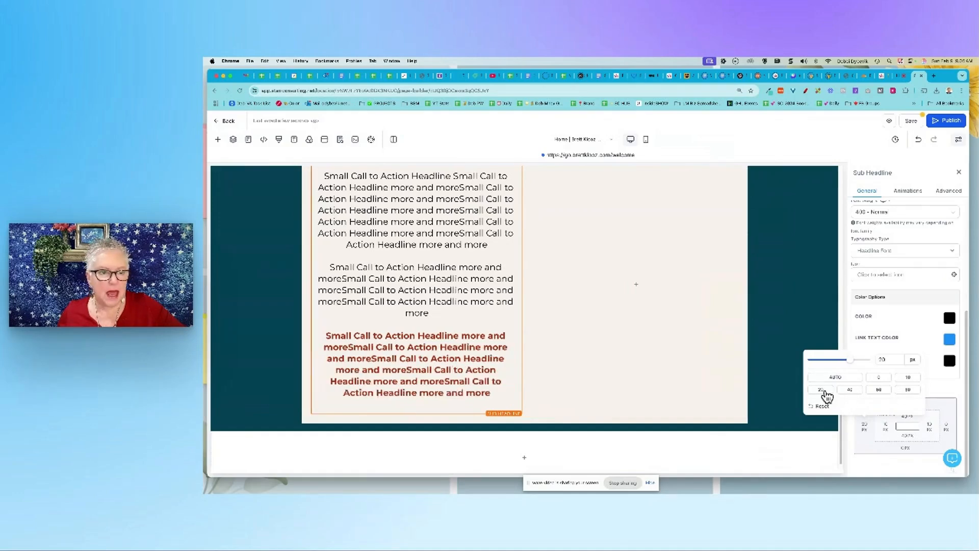
click(946, 428)
click(946, 425)
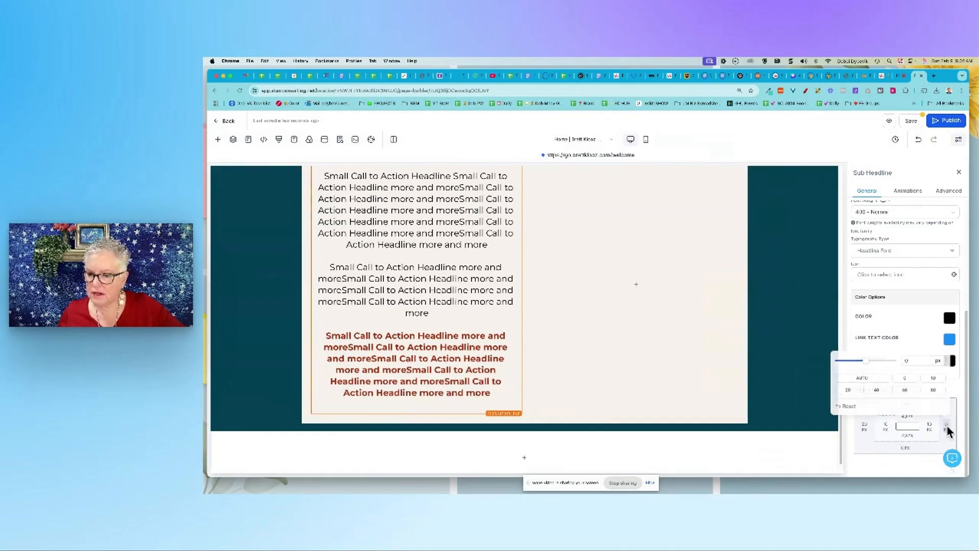
click(846, 389)
scroll(516, 382, up, 3)
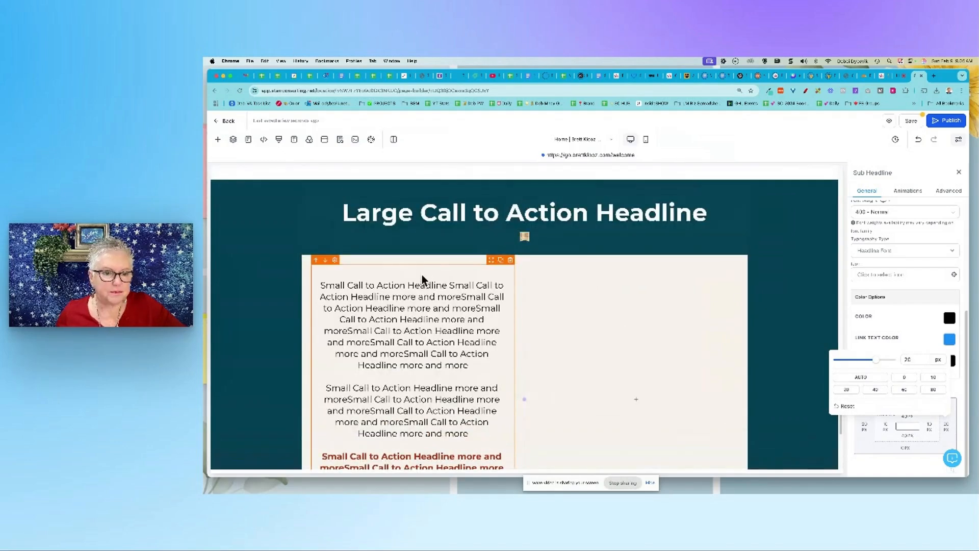
- Fill the sub headline's background with the dark blue brand color
click(425, 268)
scroll(920, 333, up, 3)
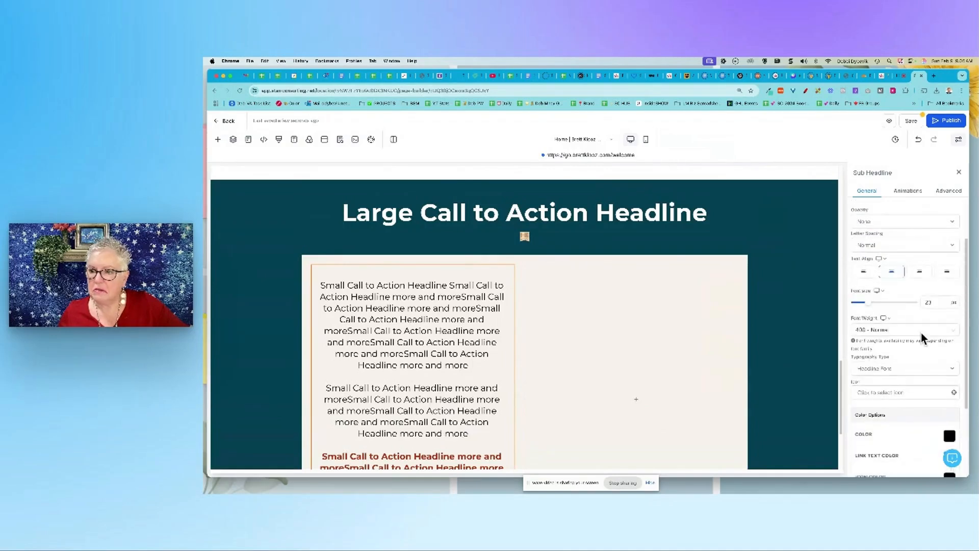
scroll(921, 332, up, 2)
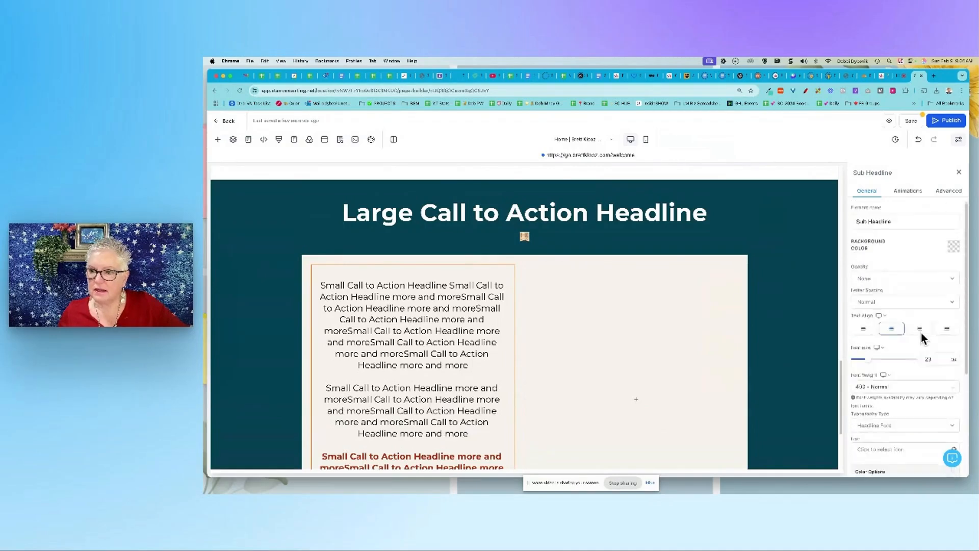
click(953, 251)
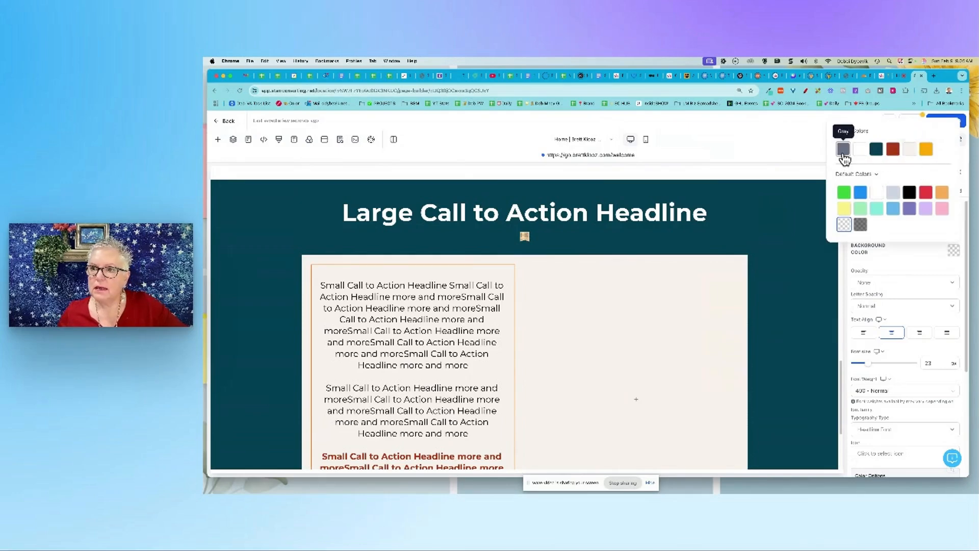
click(875, 151)
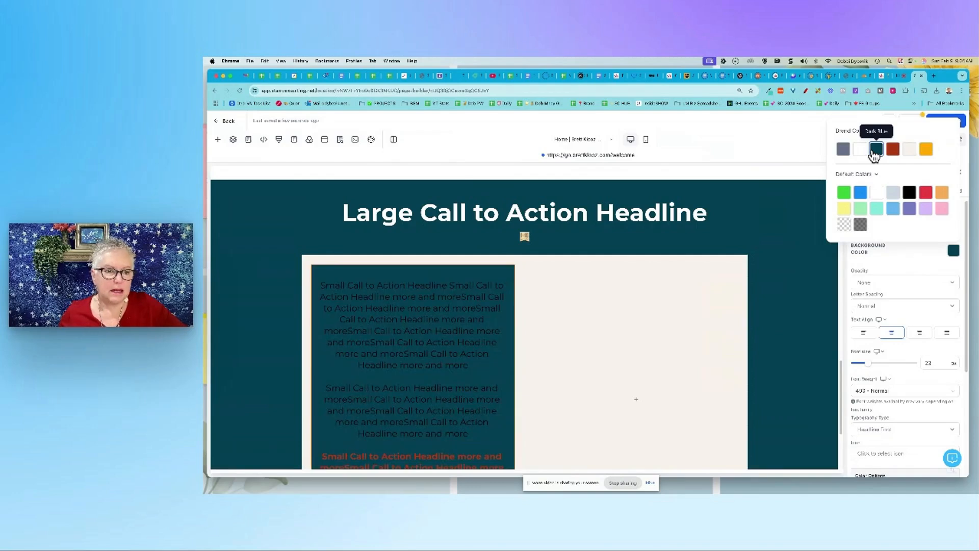
click(459, 309)
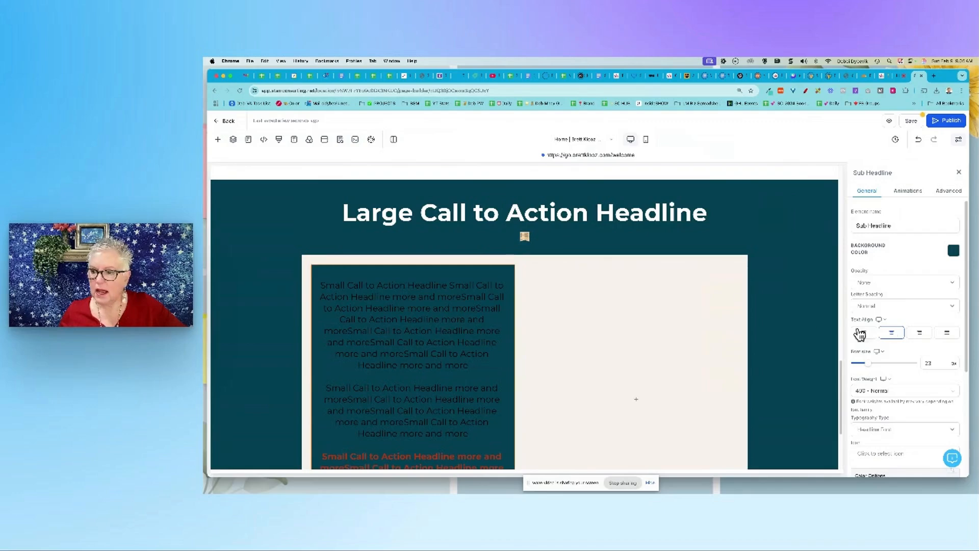
- Change the sub headline's text color to white from the default colors
scroll(904, 337, down, 5)
click(949, 319)
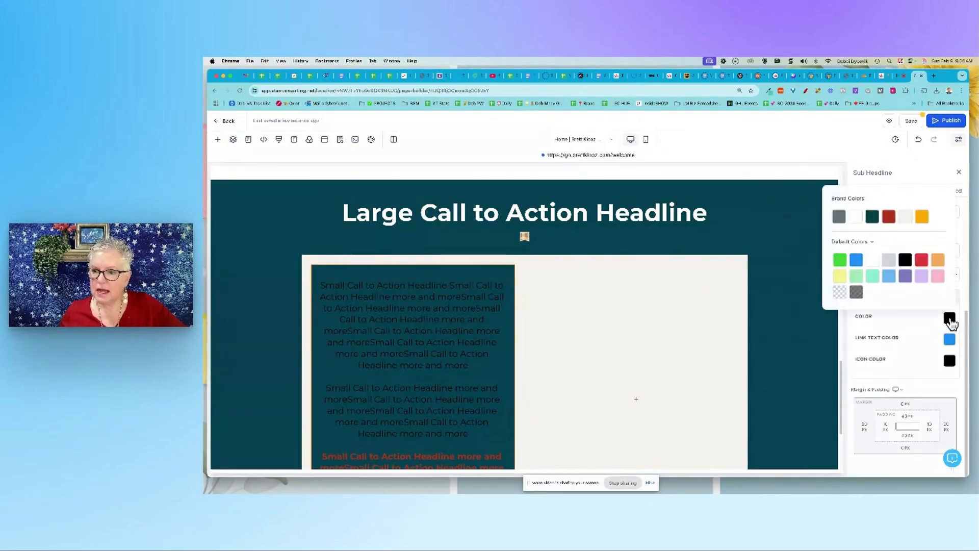
click(872, 260)
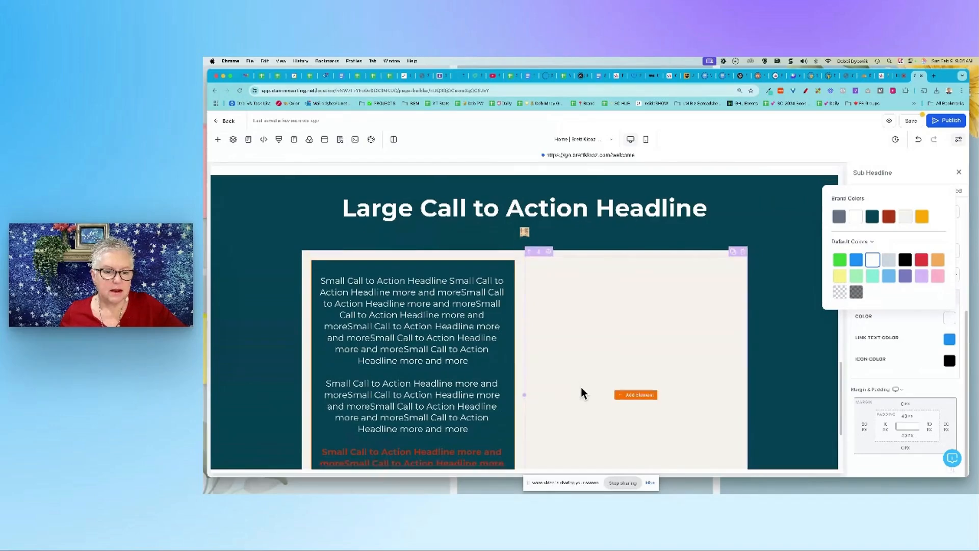
scroll(580, 387, down, 3)
scroll(580, 387, up, 4)
scroll(580, 387, down, 1)
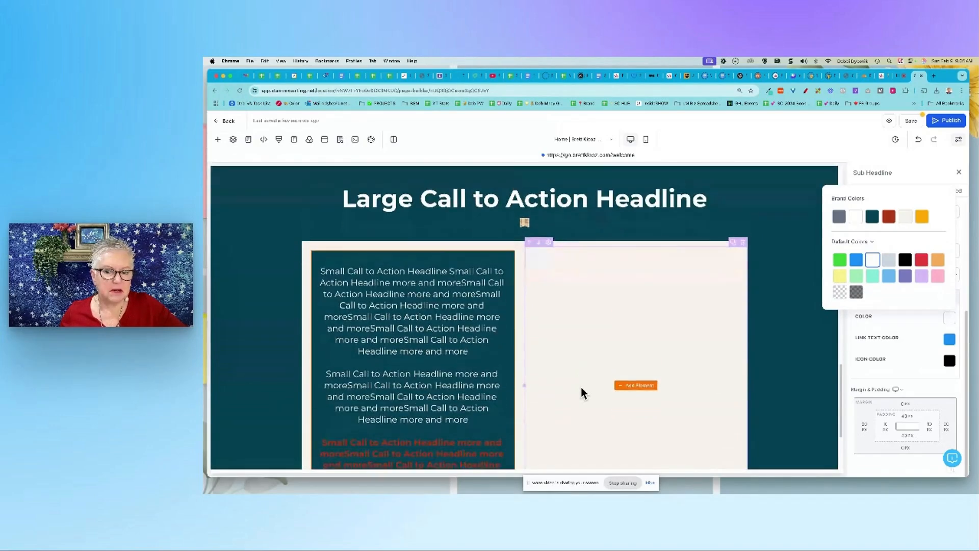
- Add a Video element to the row's empty second column, beside the sub headline
click(644, 390)
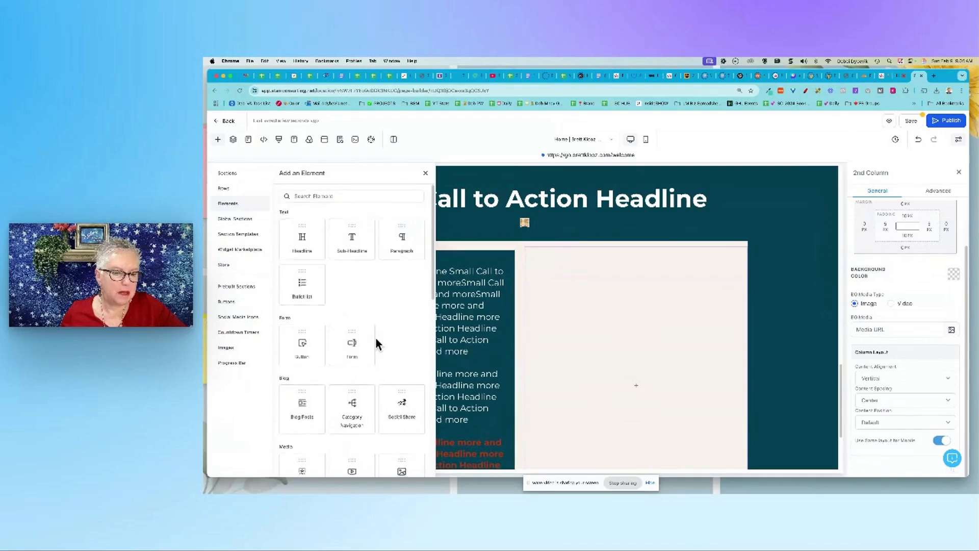
scroll(377, 342, down, 3)
scroll(392, 359, down, 3)
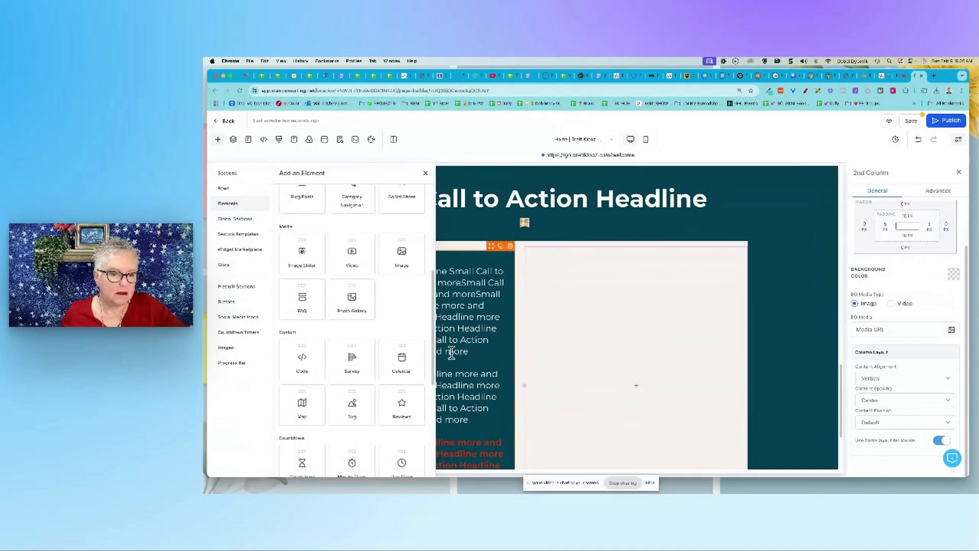
scroll(361, 358, down, 3)
scroll(360, 358, up, 5)
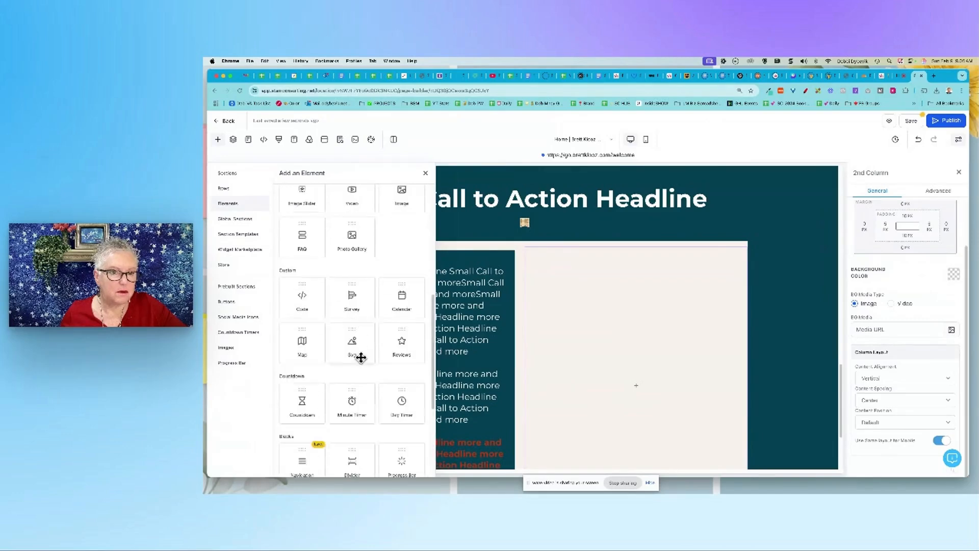
scroll(360, 357, down, 2)
scroll(385, 344, up, 4)
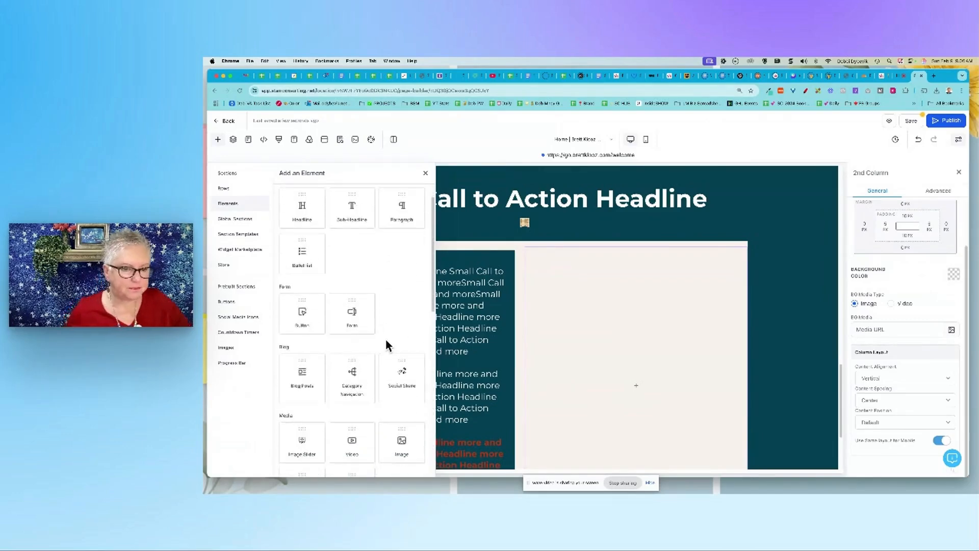
drag(352, 370, 652, 379)
scroll(652, 375, down, 2)
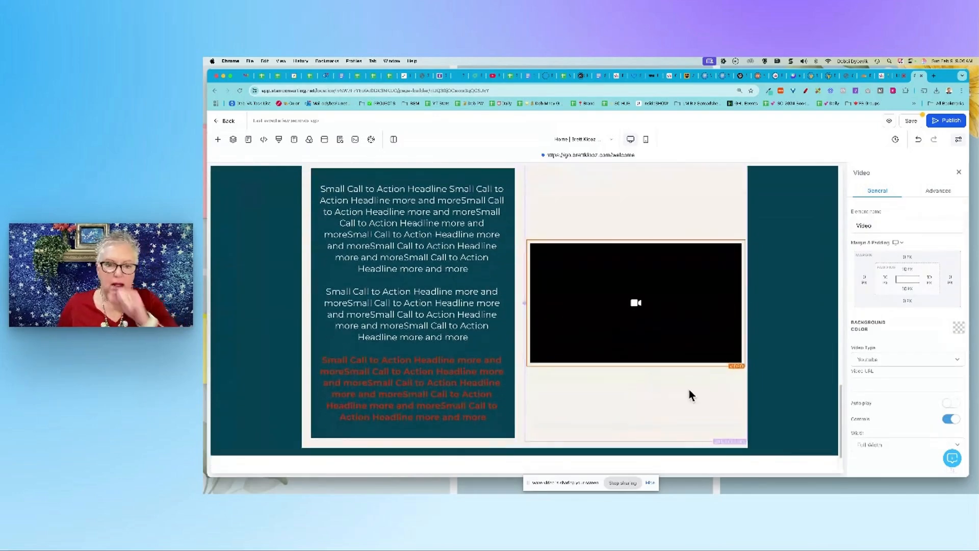
scroll(656, 402, down, 1)
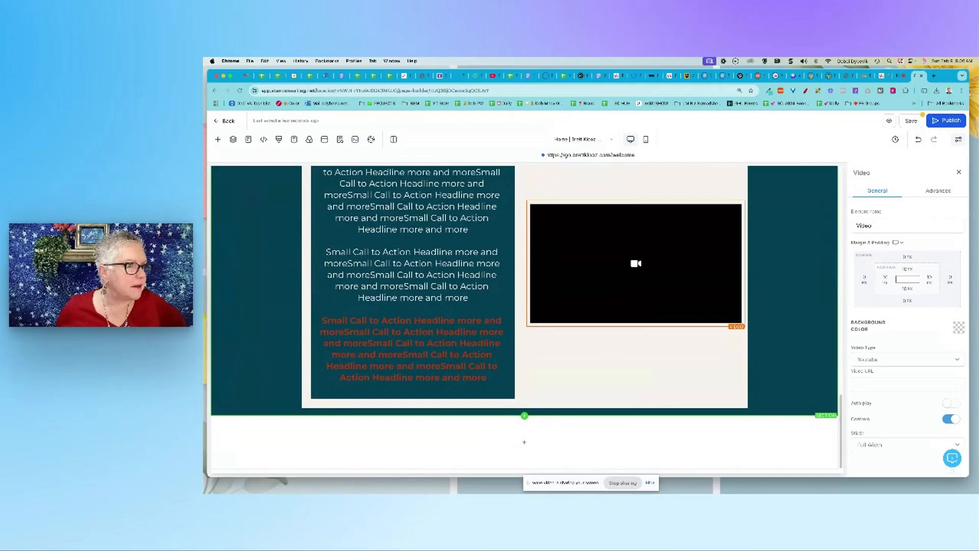
- Following the Snagit reference, insert a one-column row below the text and video row in the teal section
drag(205, 145, 51, 97)
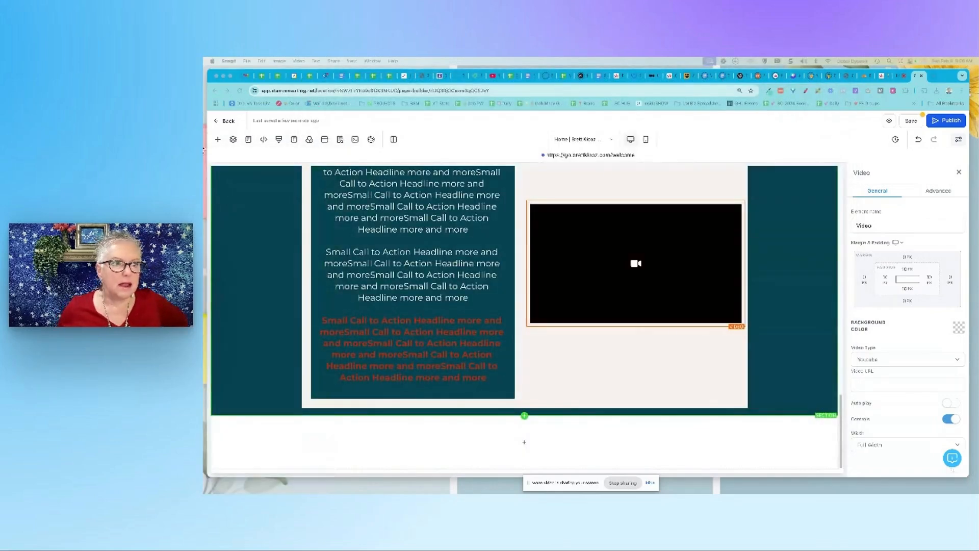
click(218, 139)
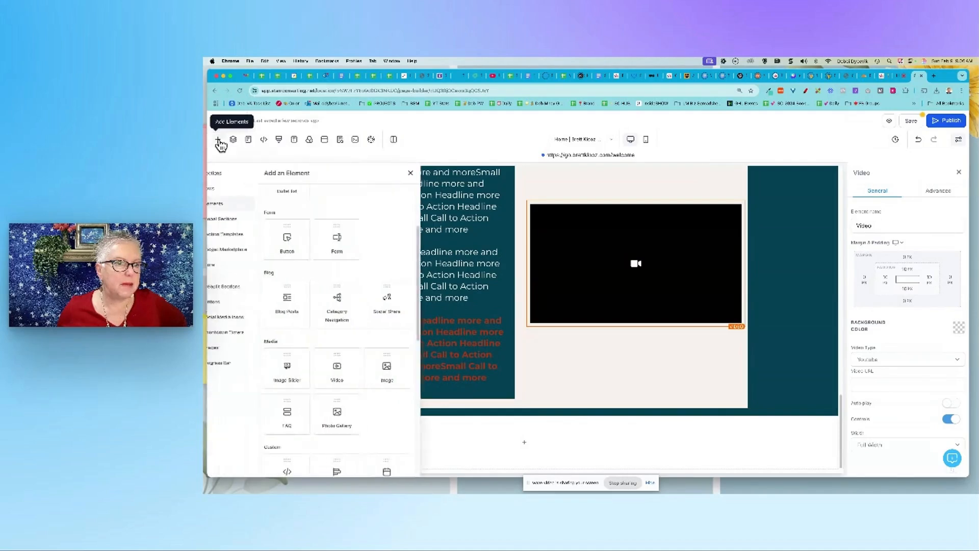
click(237, 195)
drag(304, 199, 658, 422)
click(728, 424)
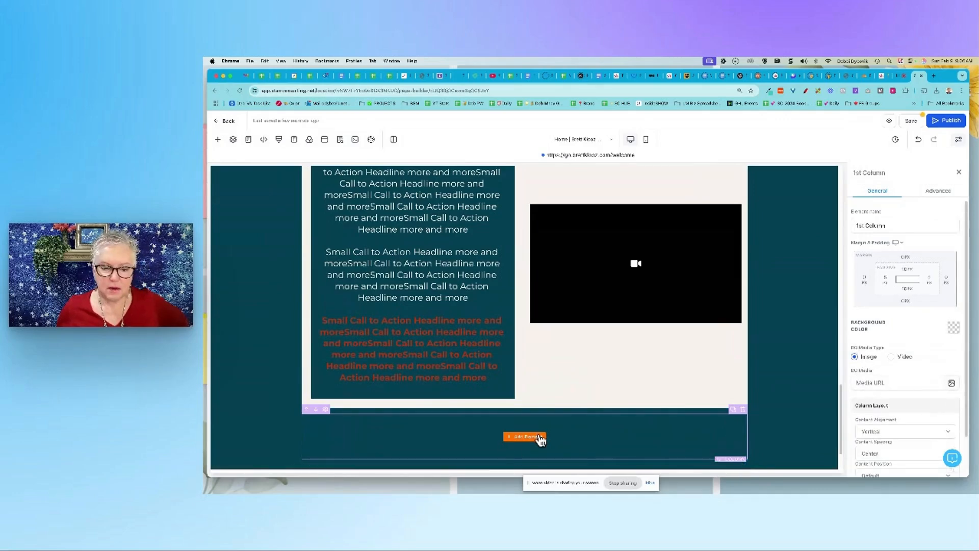
- Clone the red button beneath the three-column headlines and move the copy into the empty row below the text and video row
scroll(804, 383, up, 2)
scroll(805, 389, up, 6)
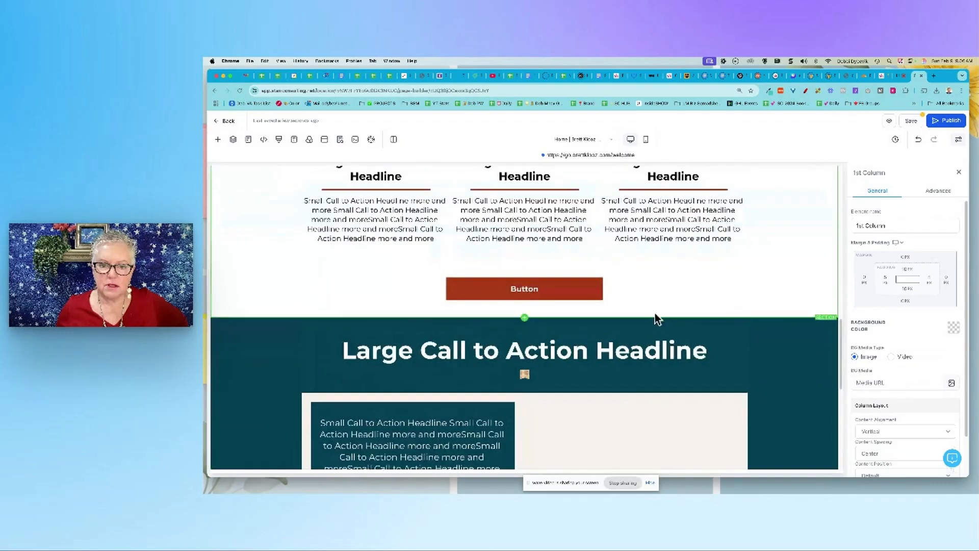
click(576, 291)
click(589, 274)
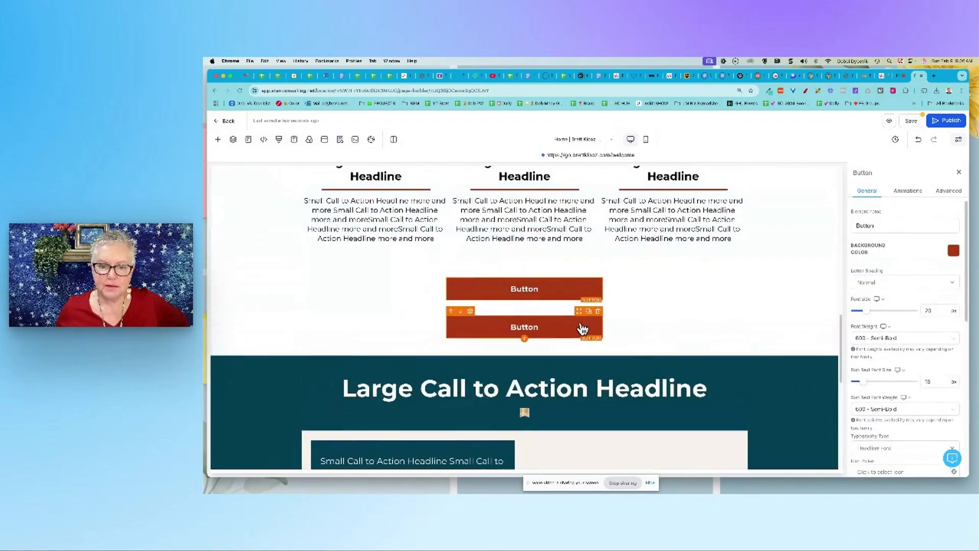
drag(584, 315, 789, 426)
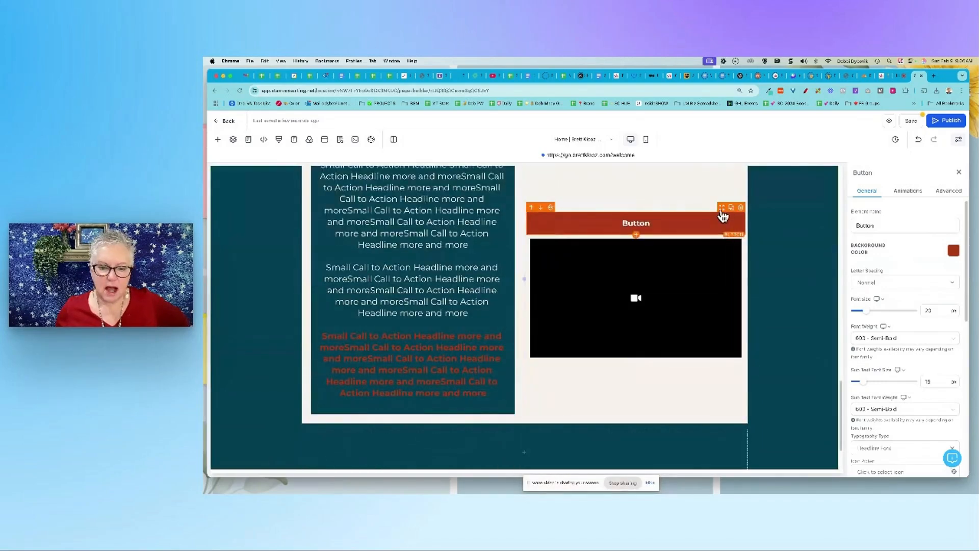
drag(724, 217, 658, 451)
scroll(798, 403, down, 1)
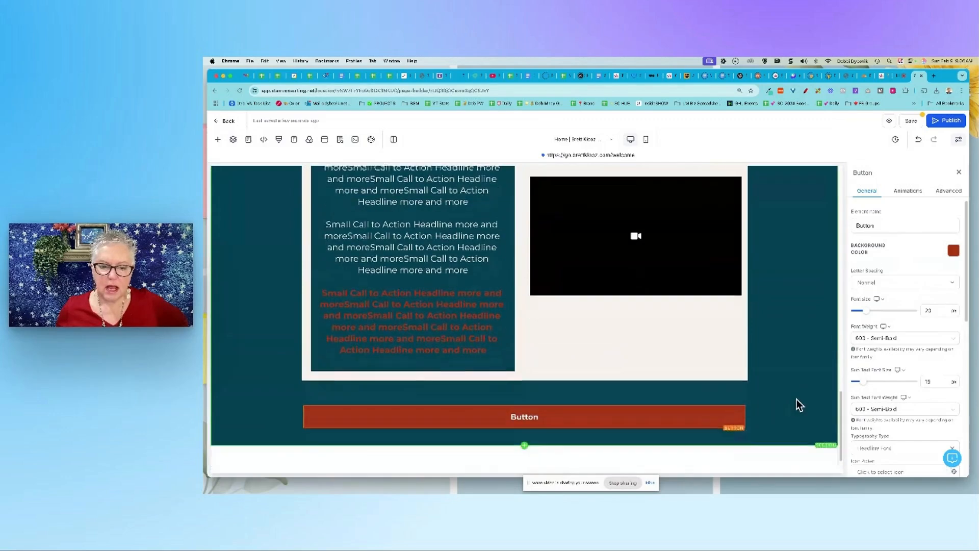
scroll(797, 405, down, 1)
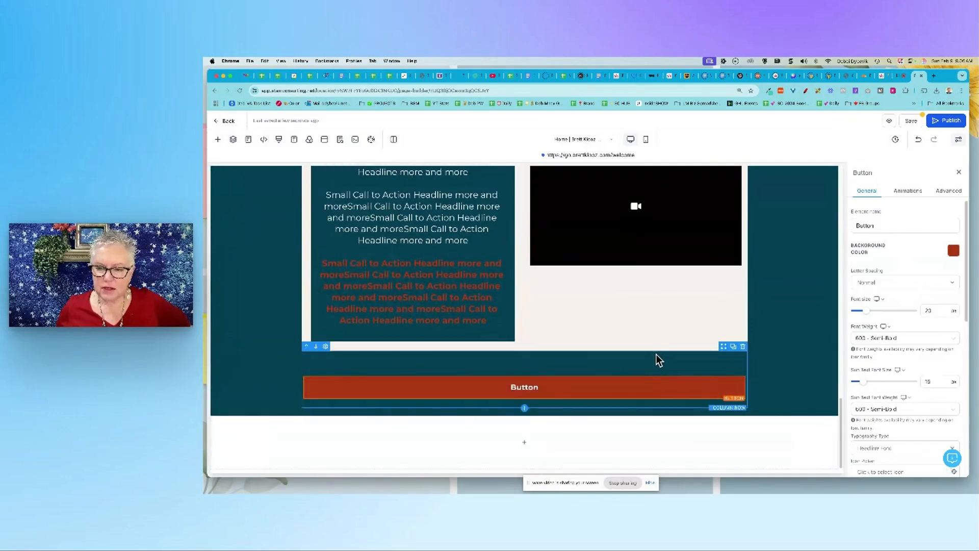
- Reduce the width of the one-column row holding the copied button to less than half, keeping it centered
click(656, 354)
drag(935, 434, 869, 442)
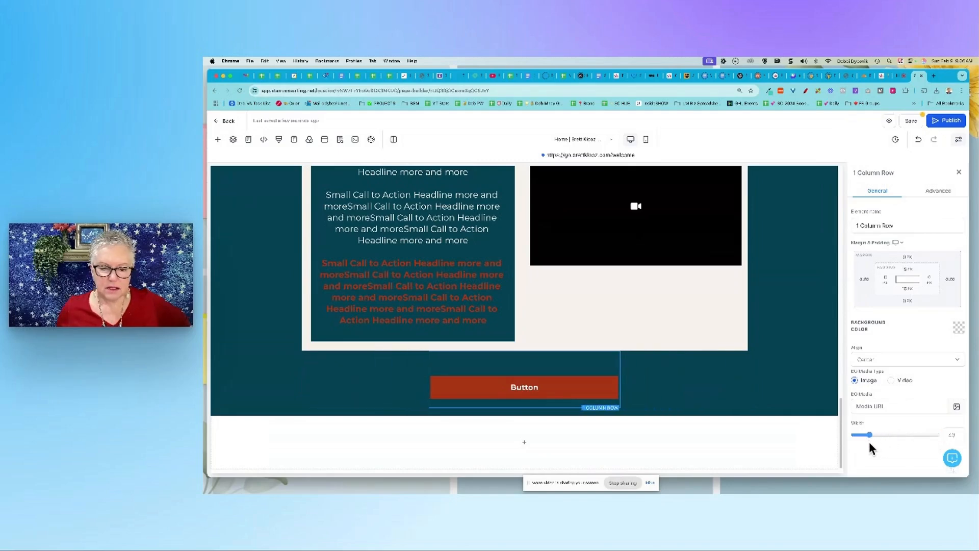
click(809, 400)
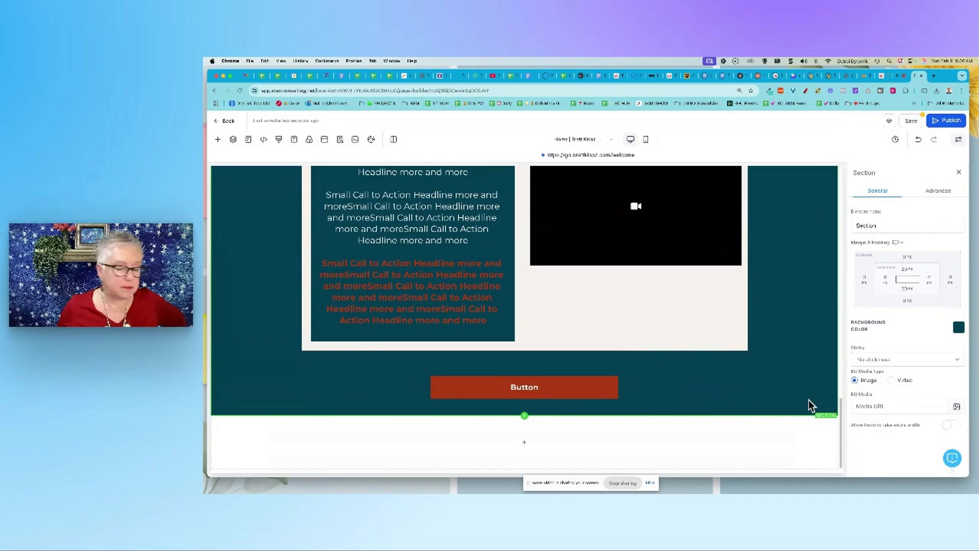
- Set the bottom margin of the copied button in the teal section to 40 px
click(591, 396)
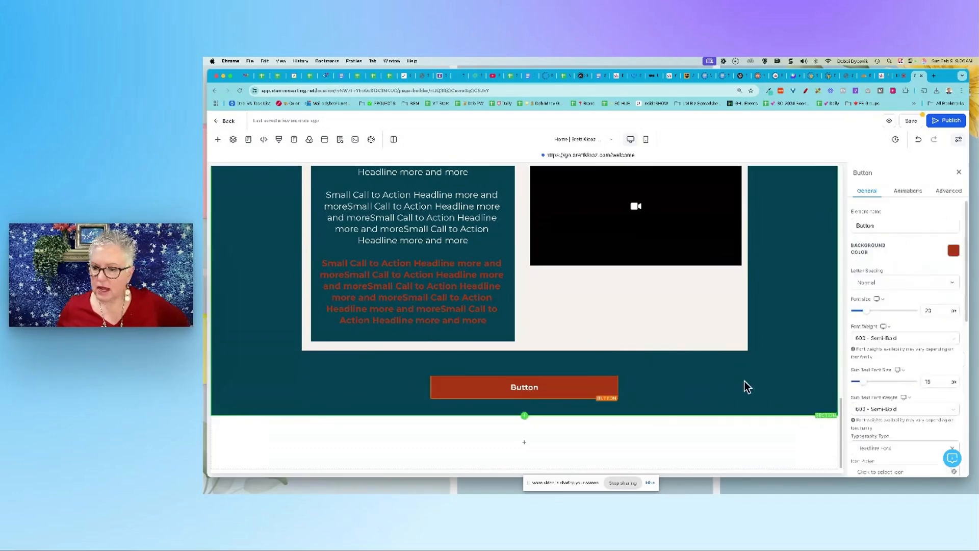
scroll(930, 383, down, 3)
scroll(930, 382, down, 5)
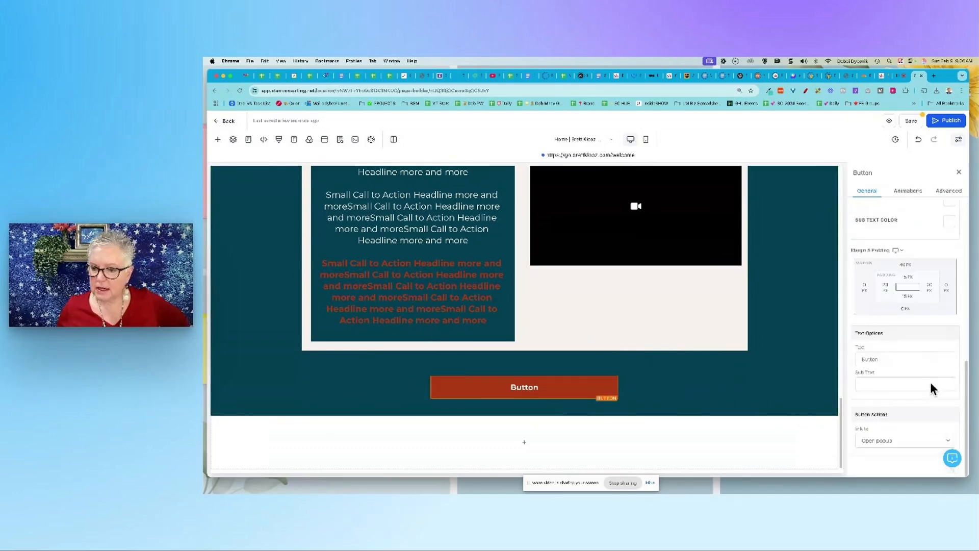
click(906, 308)
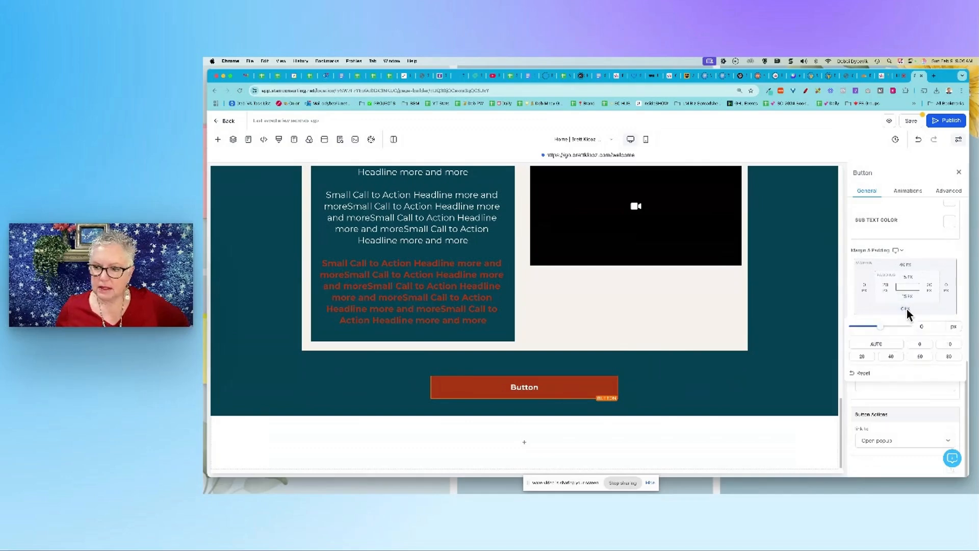
click(891, 356)
click(788, 388)
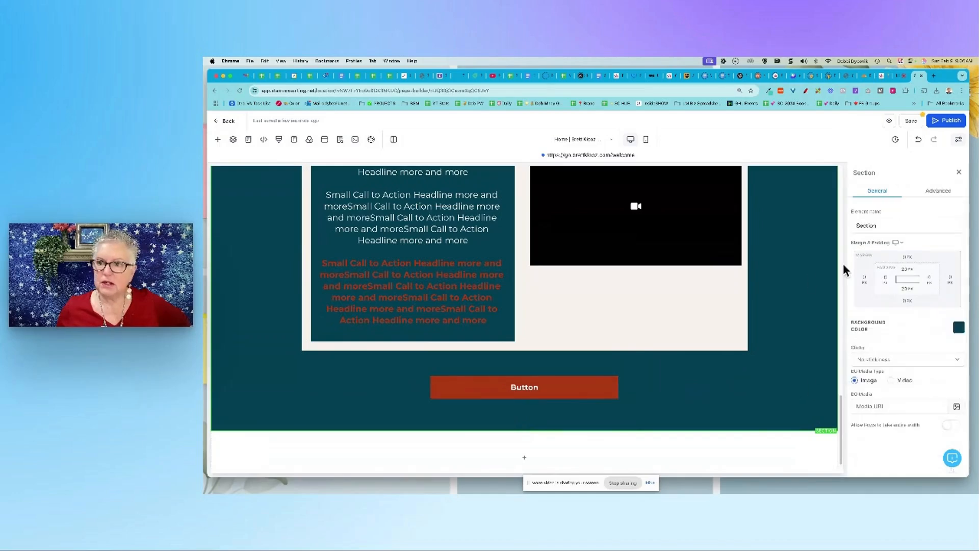
- Look over the finished teal section and save the page
scroll(797, 312, up, 2)
scroll(797, 308, up, 8)
scroll(797, 308, down, 10)
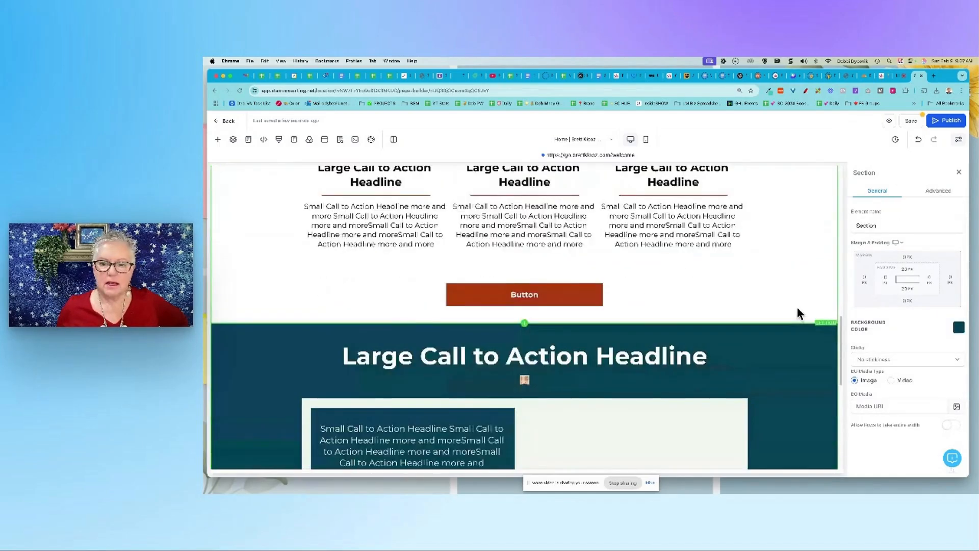
scroll(798, 308, up, 3)
click(911, 121)
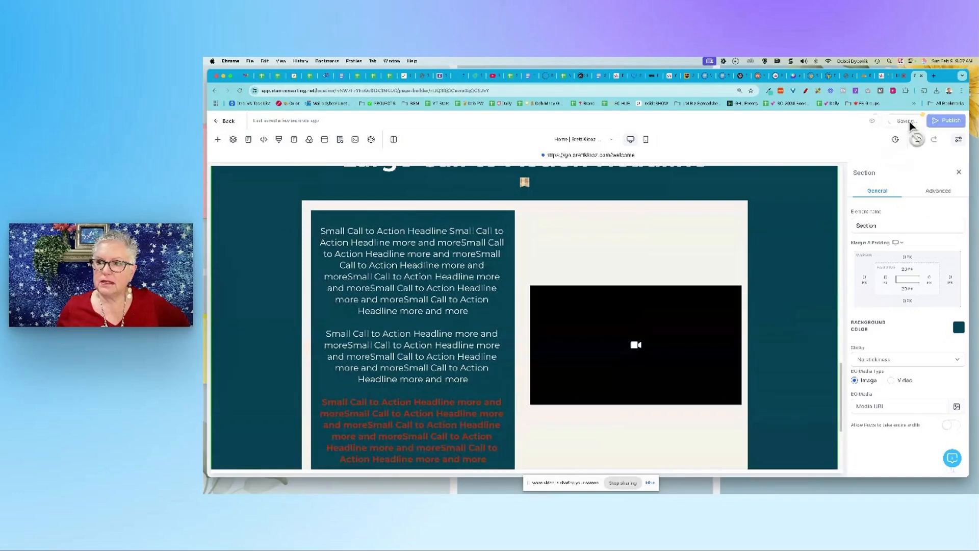
- Switch to the Snagit reference and examine the client reviews, text and footer sections below the teal section, returning to the page builder
drag(205, 265, 689, 120)
scroll(612, 254, down, 3)
scroll(609, 254, down, 5)
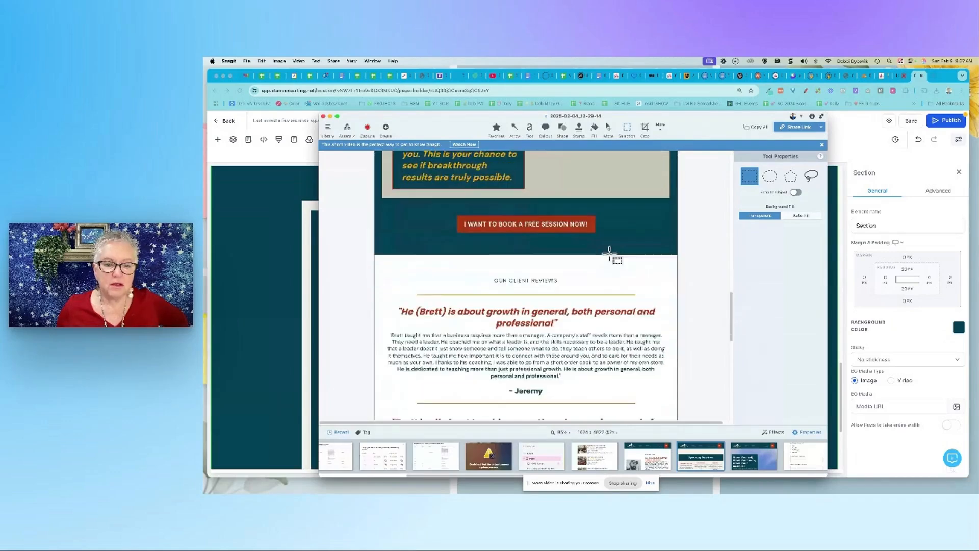
scroll(610, 255, down, 10)
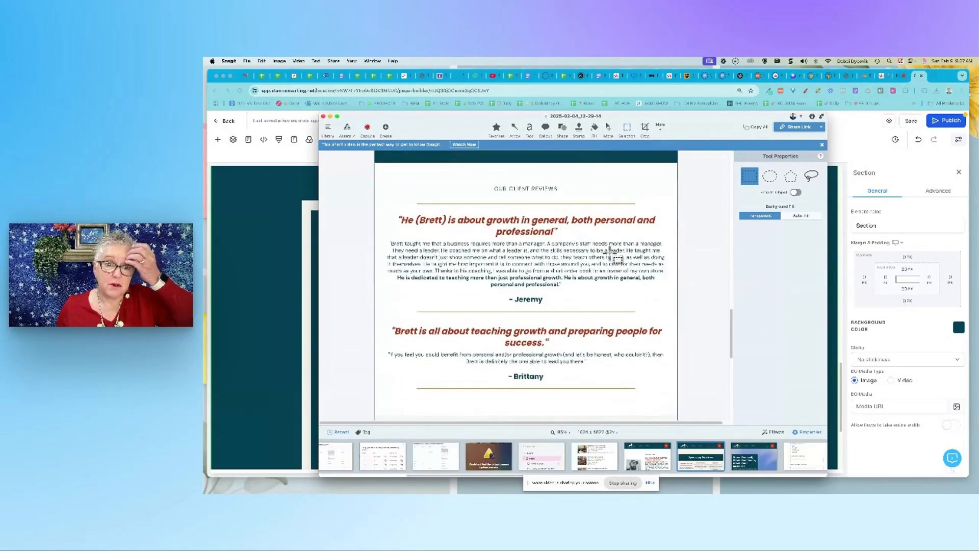
scroll(611, 254, down, 5)
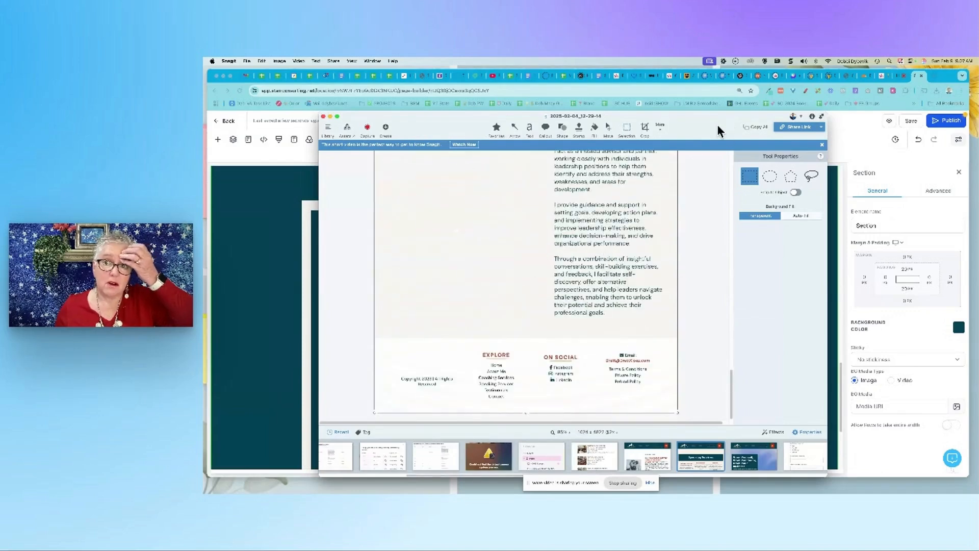
drag(718, 131, 205, 210)
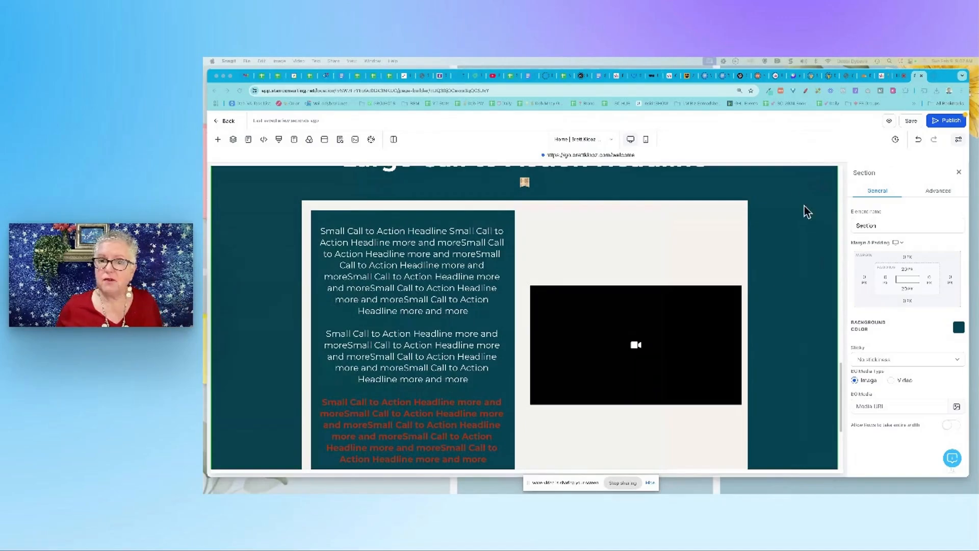
- Set the Full Width option of the button under the gold headline in the narrow teal banner to Fluid
scroll(775, 352, up, 15)
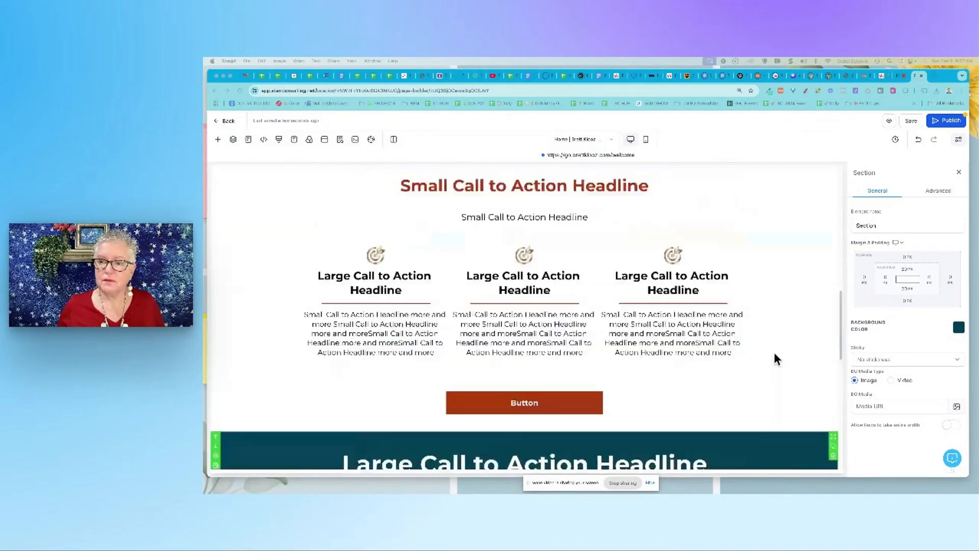
scroll(791, 377, down, 12)
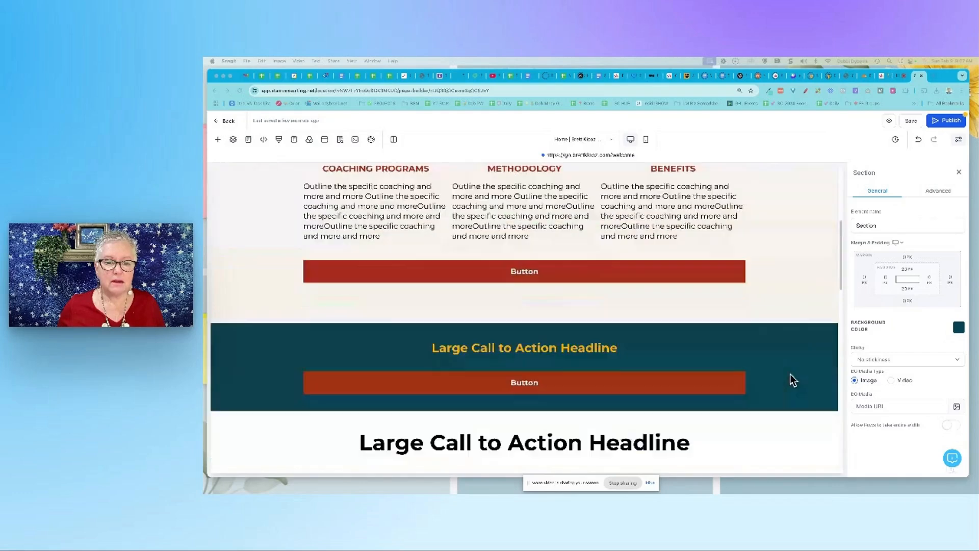
click(597, 277)
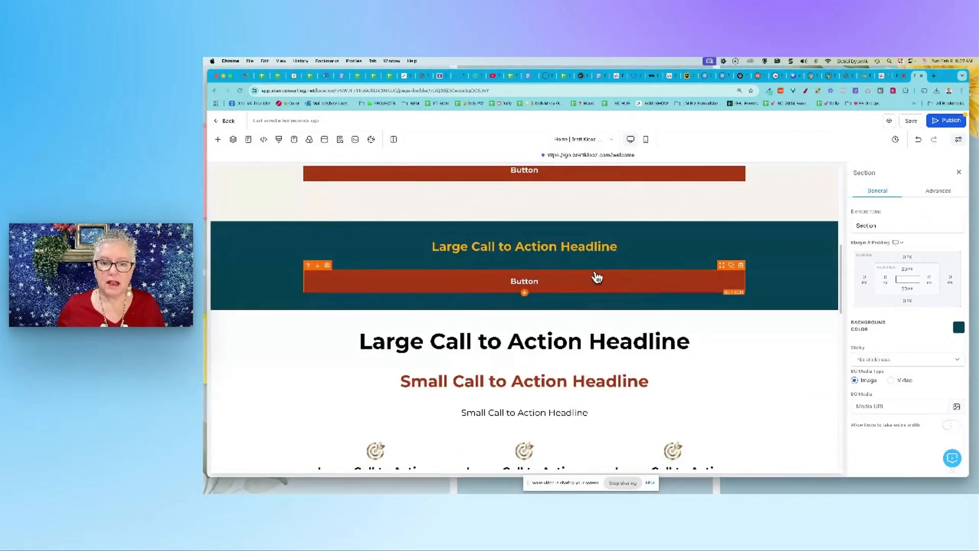
click(595, 268)
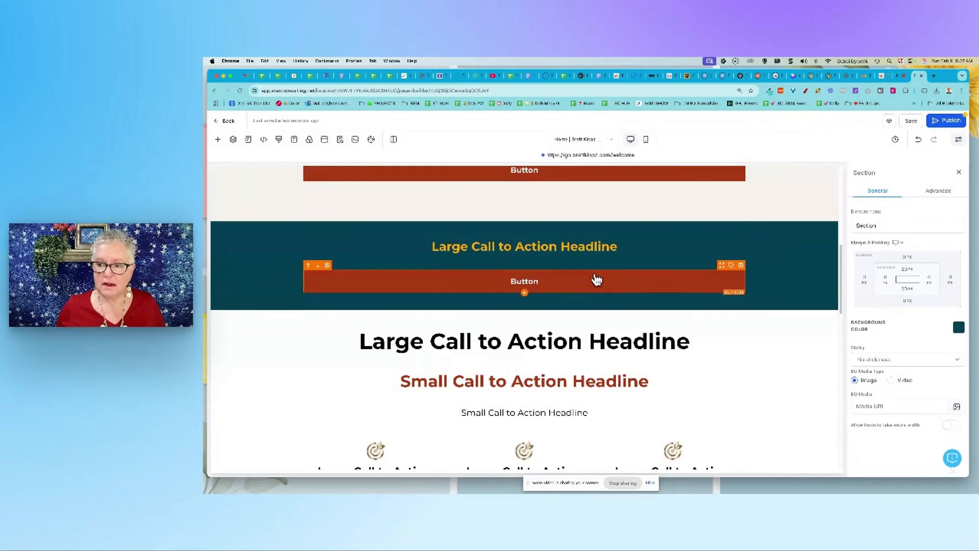
scroll(949, 196, down, 5)
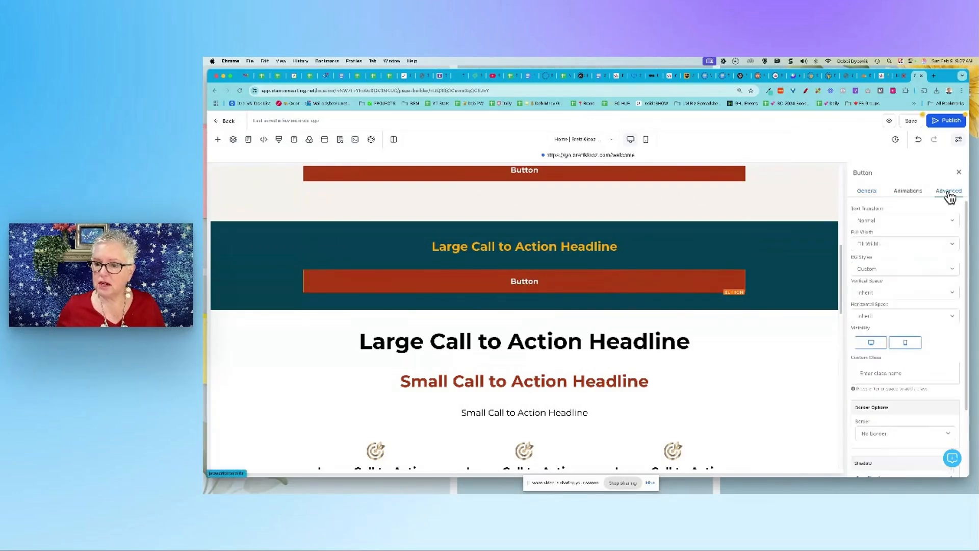
click(950, 248)
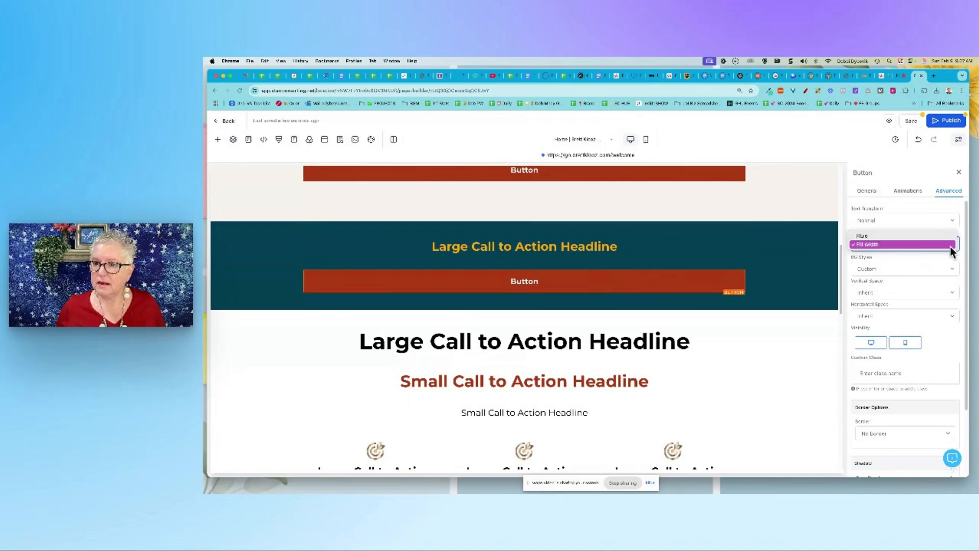
click(924, 238)
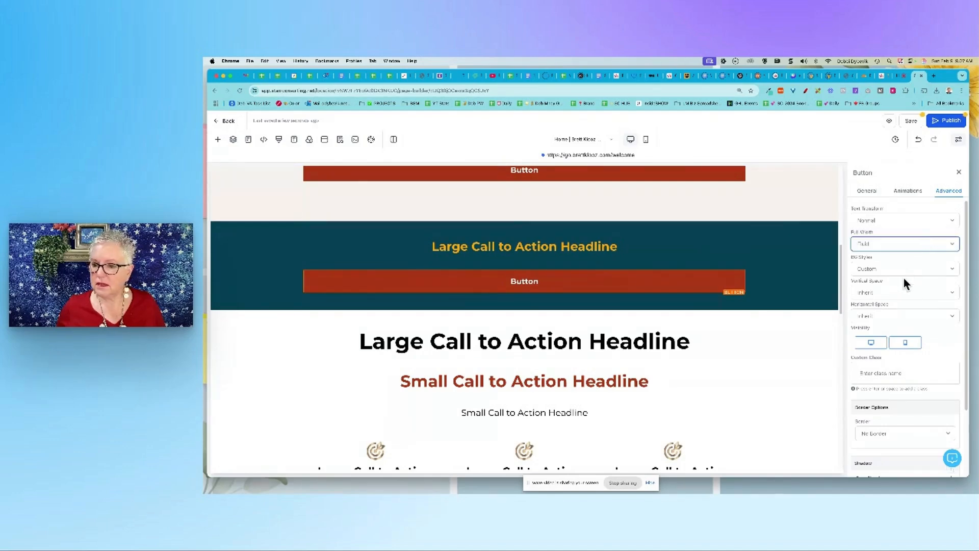
- Try a vertical space of 30px on the banner button and return the setting to Inherit
click(900, 314)
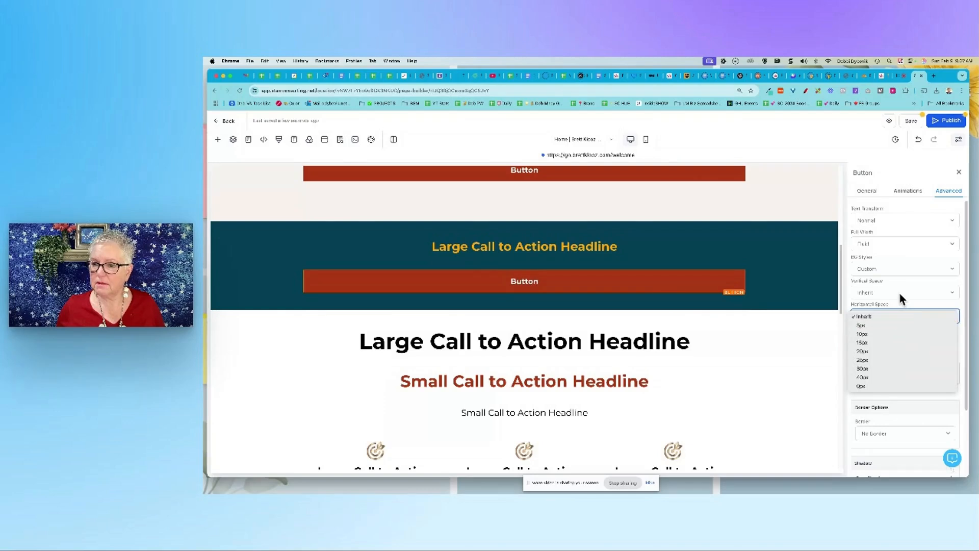
key(Escape)
click(900, 295)
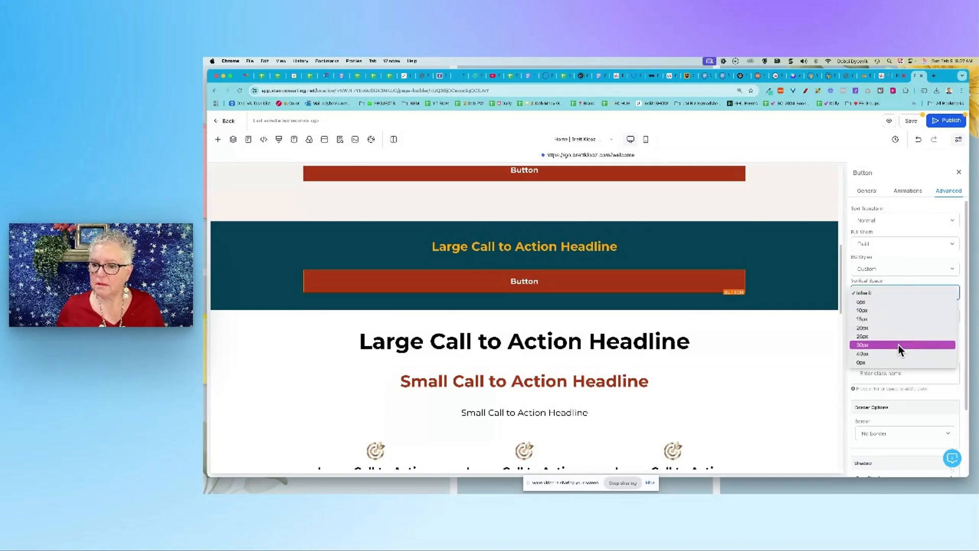
key(Escape)
click(909, 292)
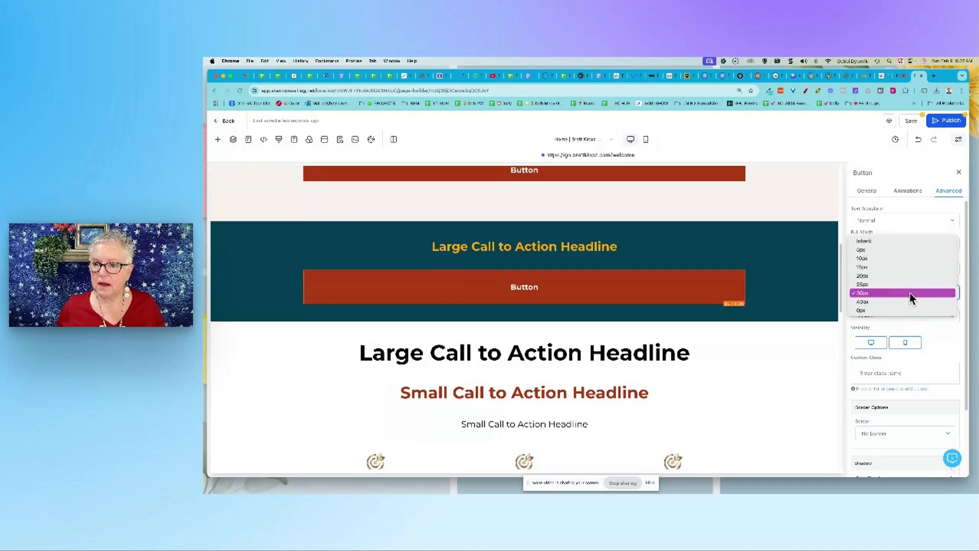
click(889, 243)
scroll(790, 290, down, 5)
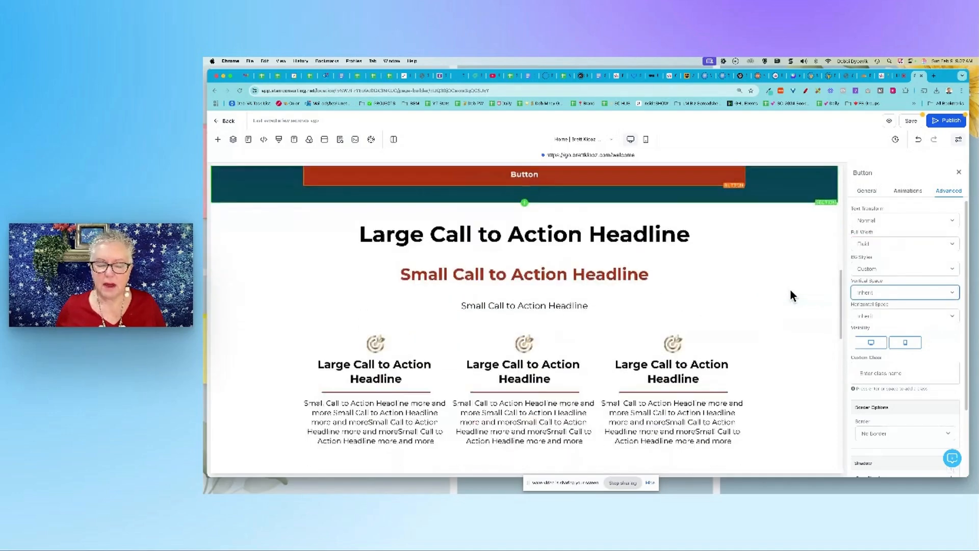
scroll(788, 302, down, 3)
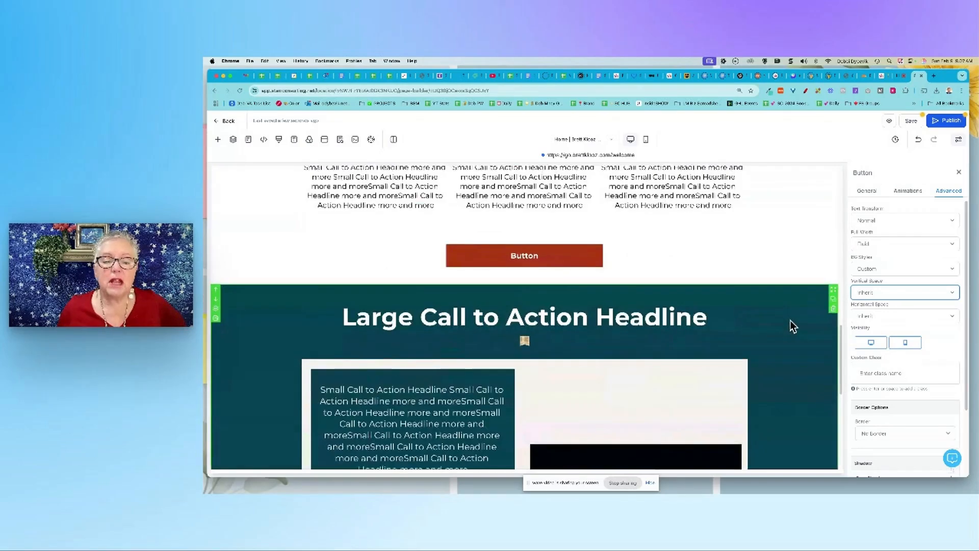
scroll(790, 321, down, 4)
scroll(791, 319, down, 3)
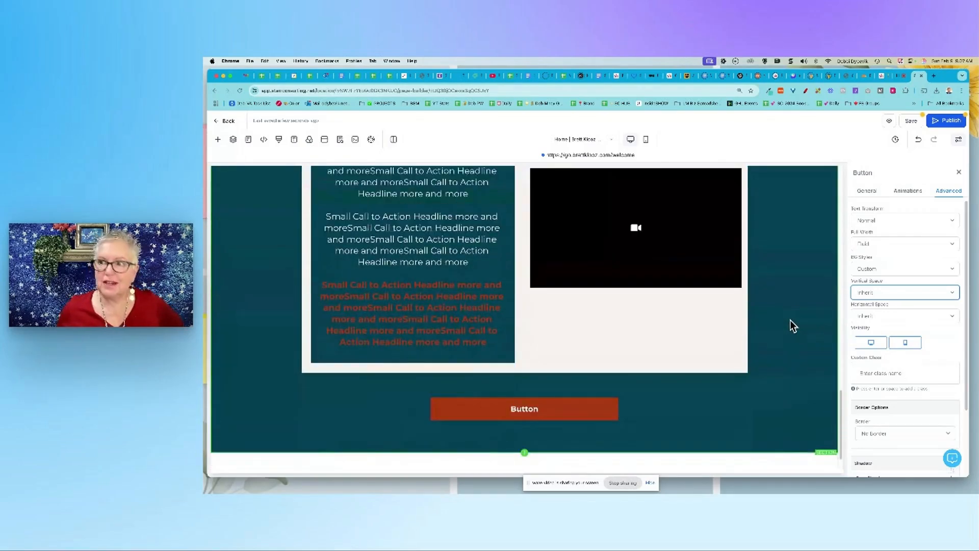
click(906, 81)
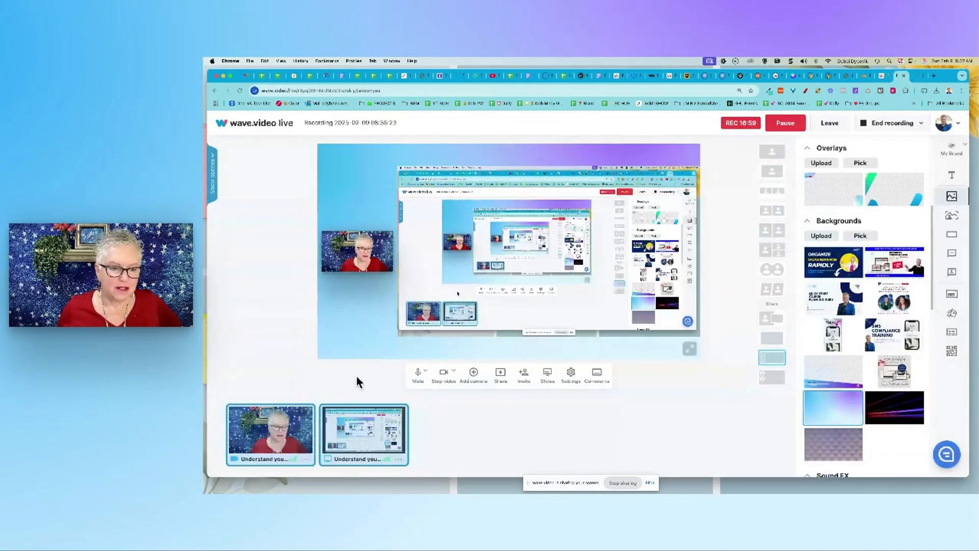